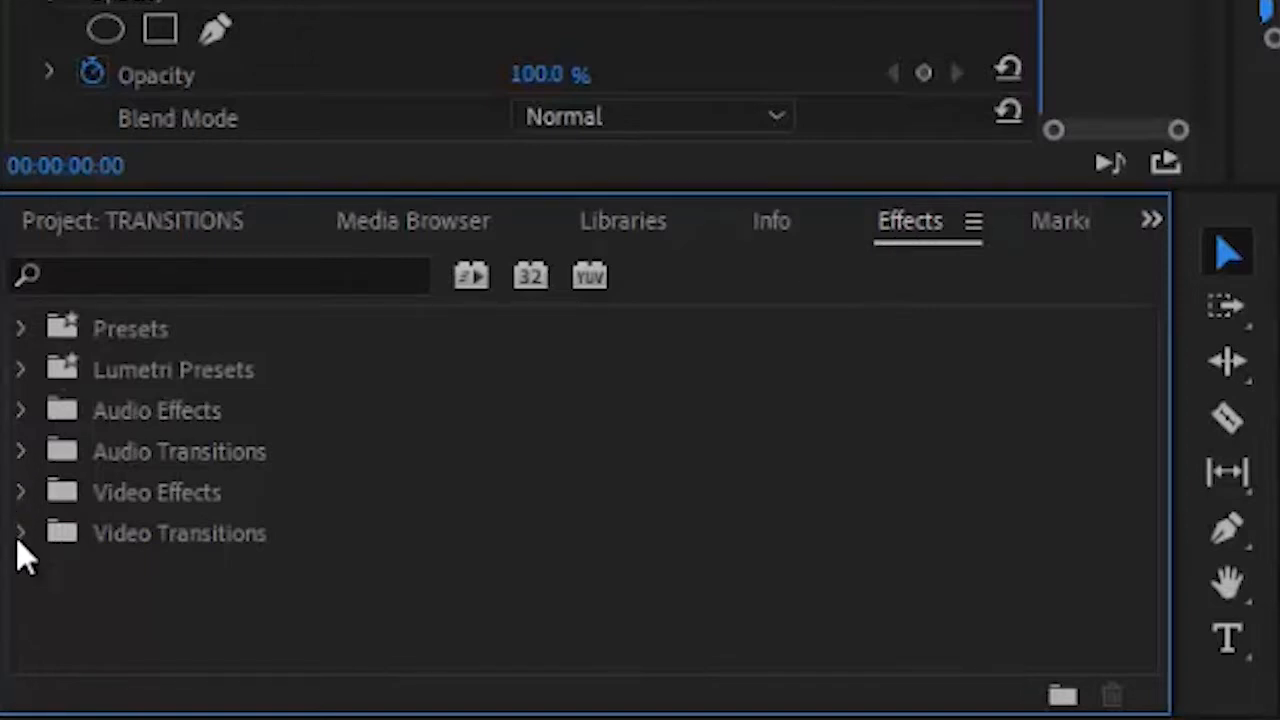
- Expand Video Transitions in the Effects panel to show its categories
click(20, 536)
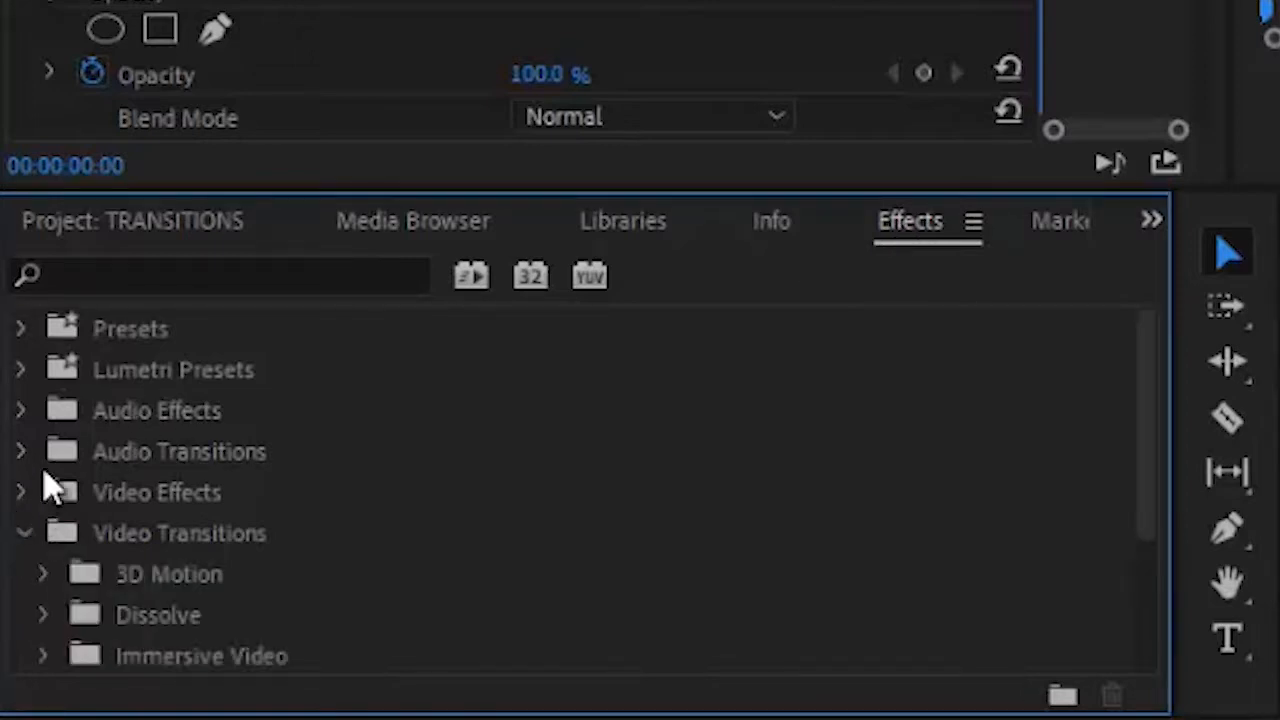
click(135, 450)
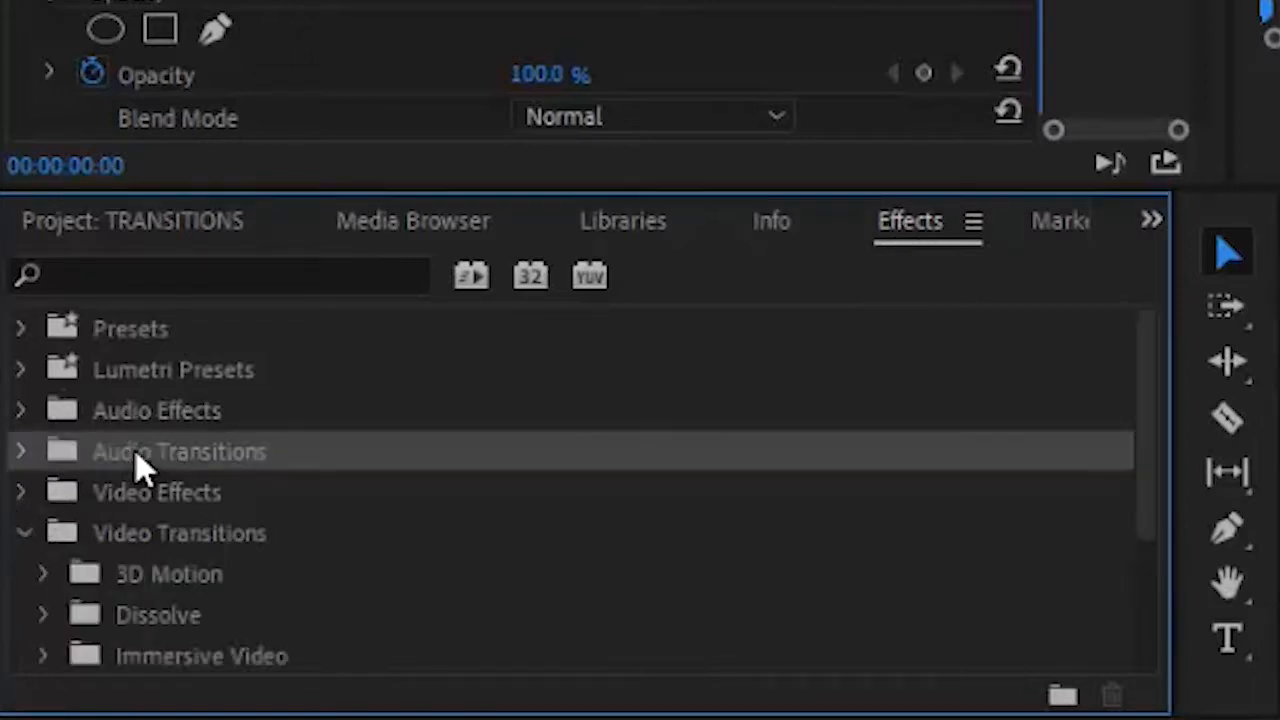
click(118, 525)
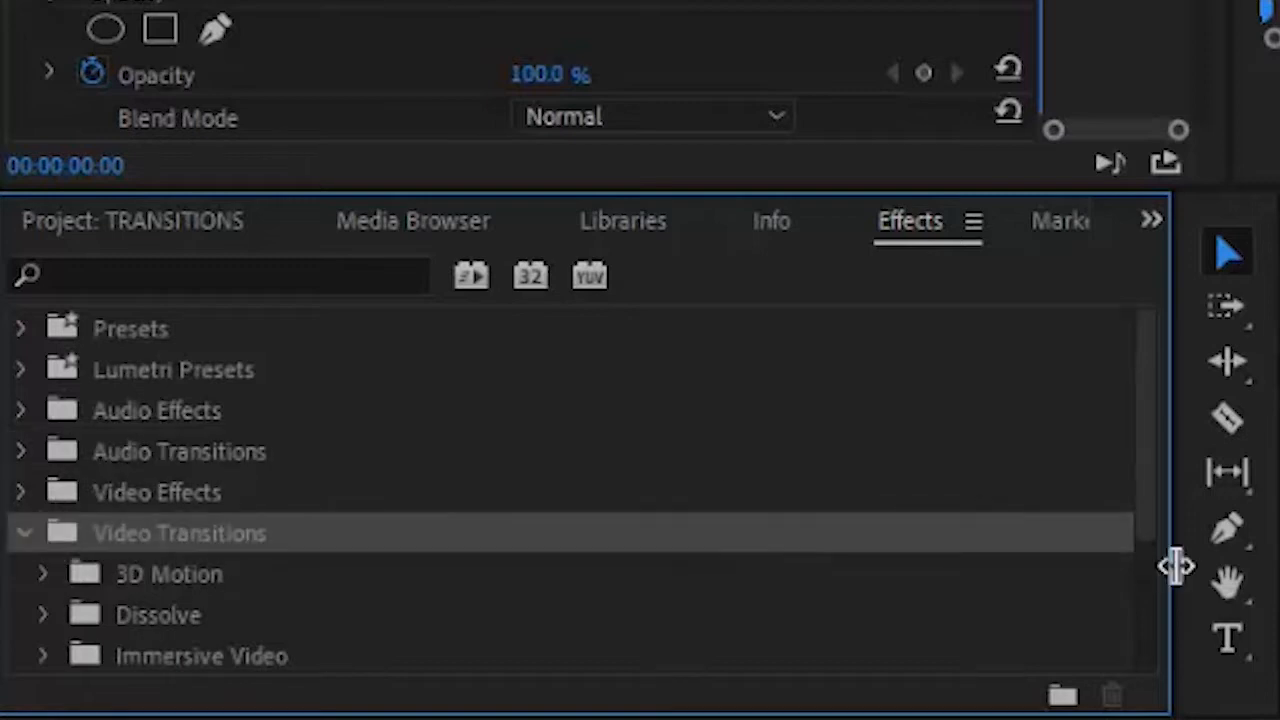
drag(1155, 505, 1138, 470)
- Expand Audio Transitions to view Crossfade, then collapse it again
click(22, 442)
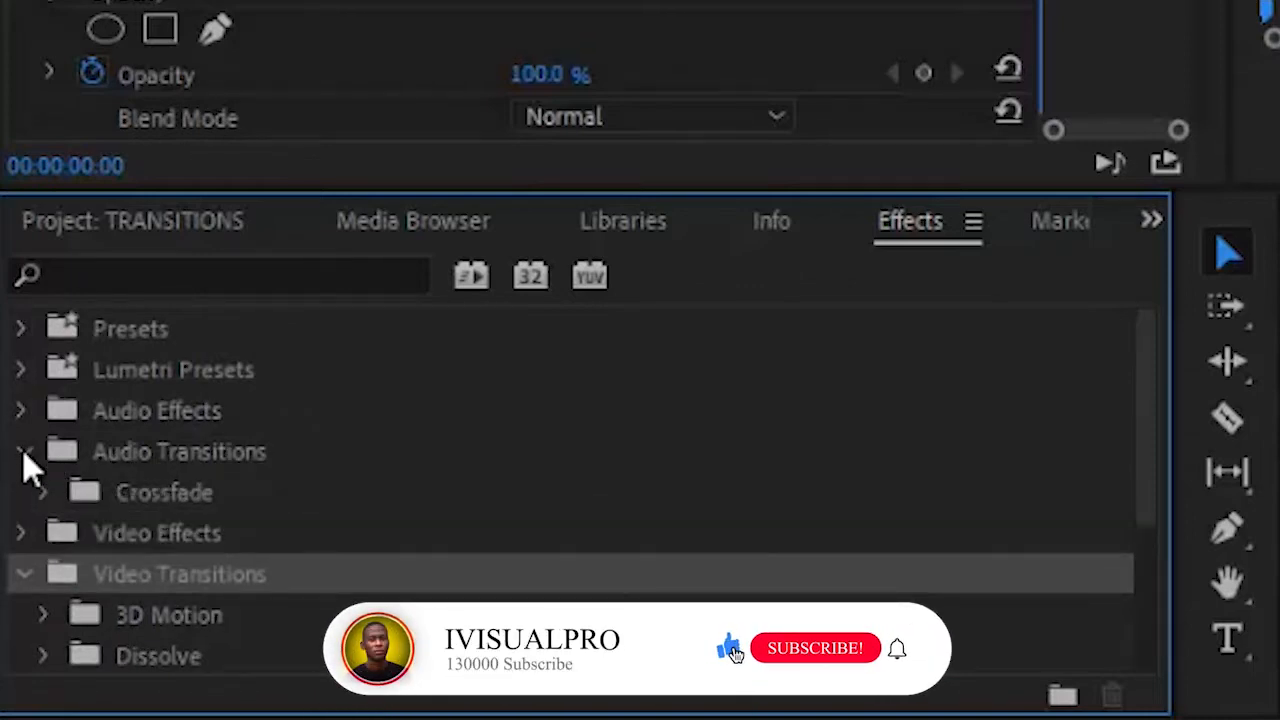
click(38, 487)
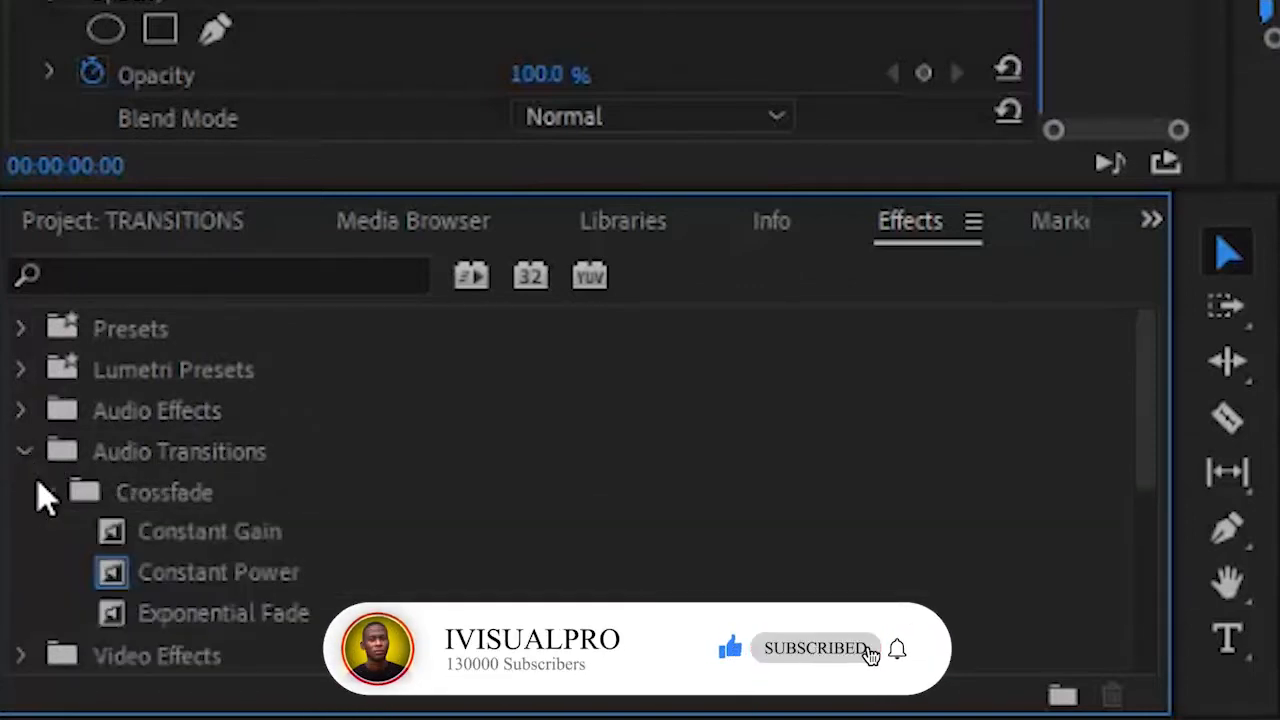
click(38, 487)
click(27, 453)
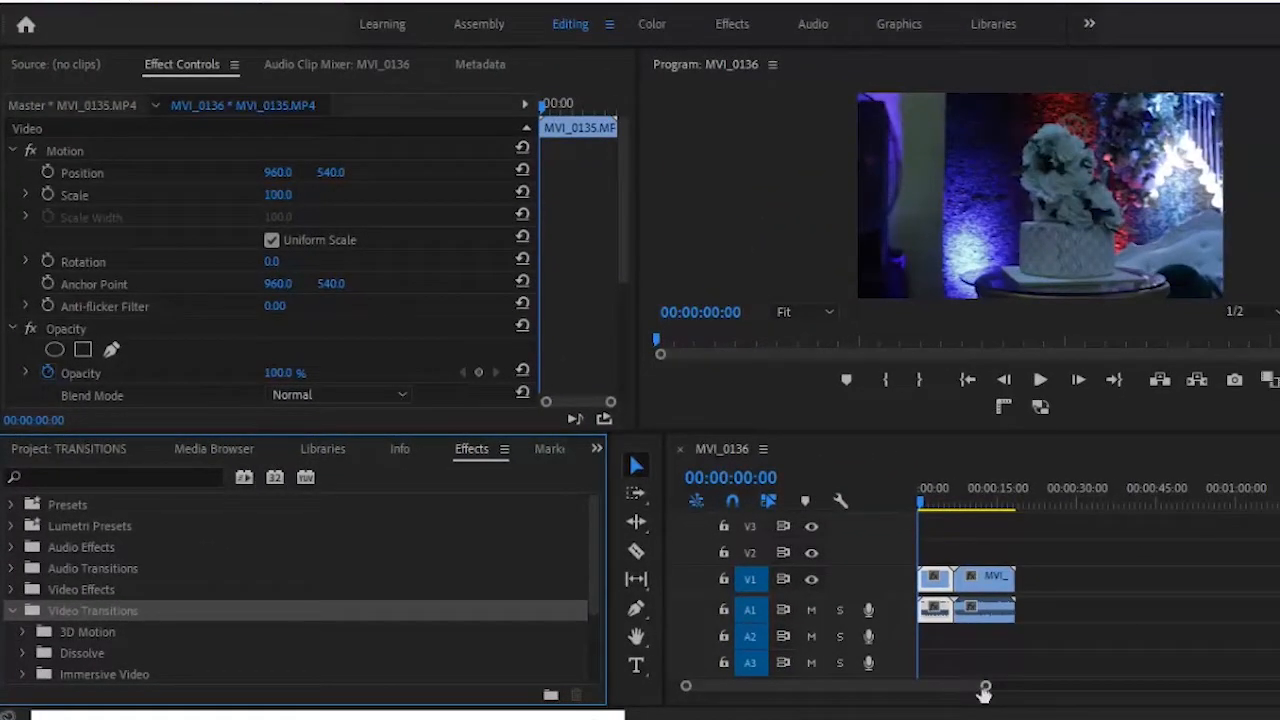
- Zoom the timeline in, preview both clips with A1 muted, then unmute A1 and raise the on-screen keyboard
drag(985, 692, 925, 690)
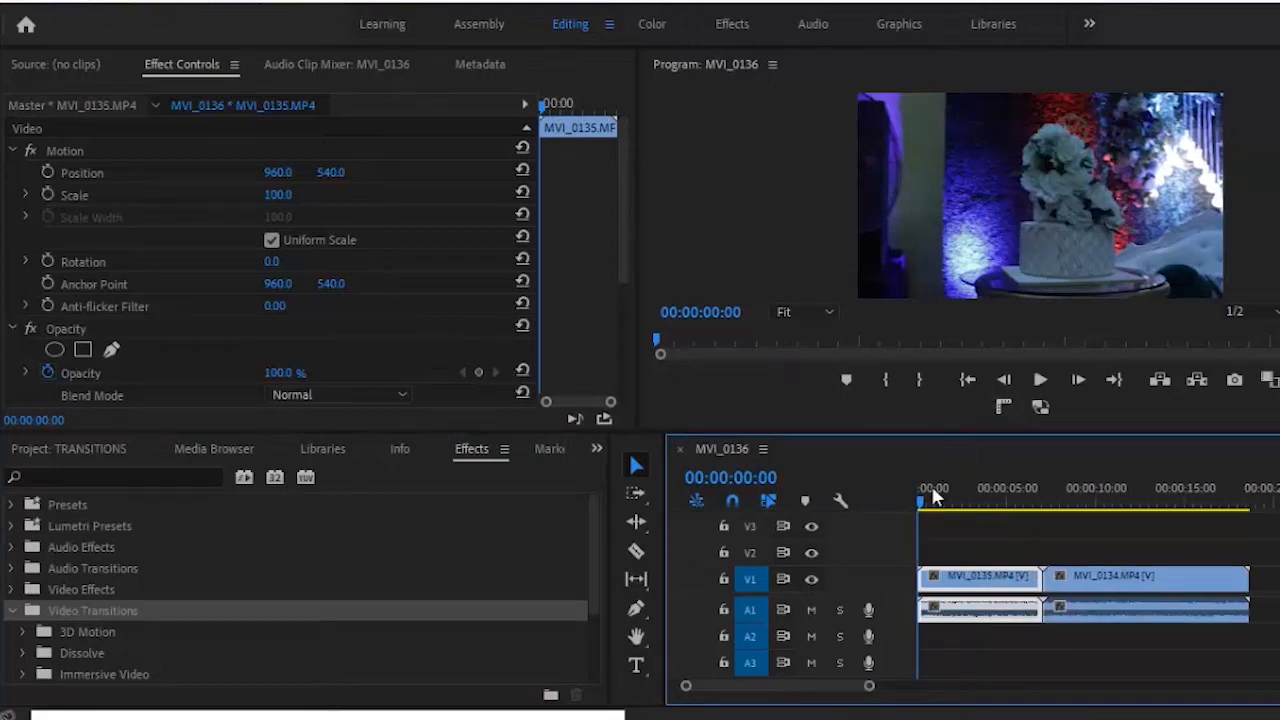
click(812, 610)
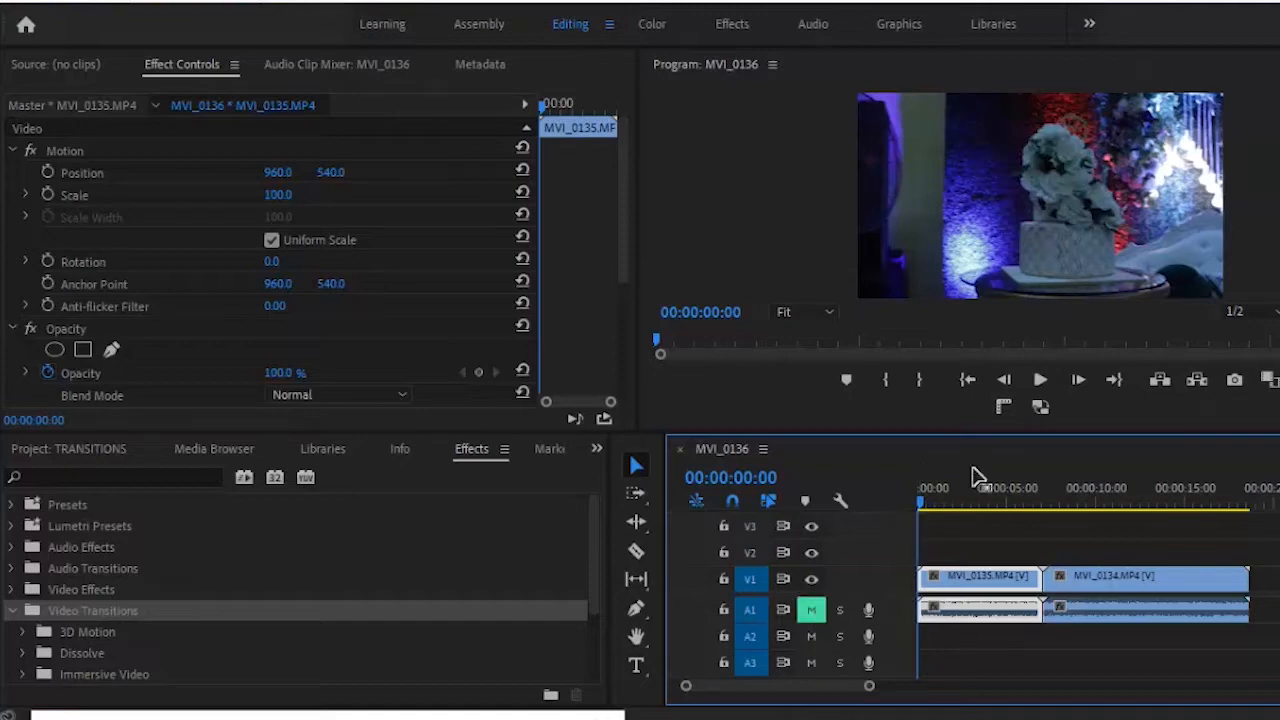
click(1039, 381)
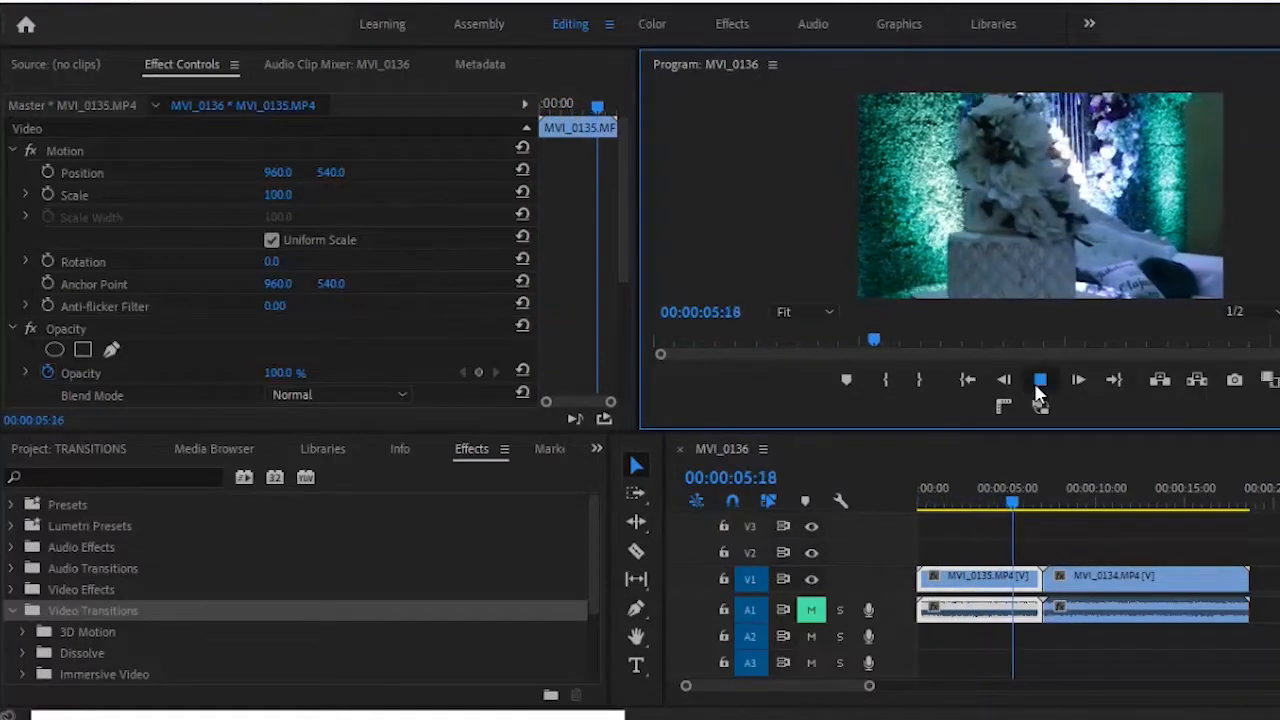
click(1039, 385)
drag(1016, 506, 896, 505)
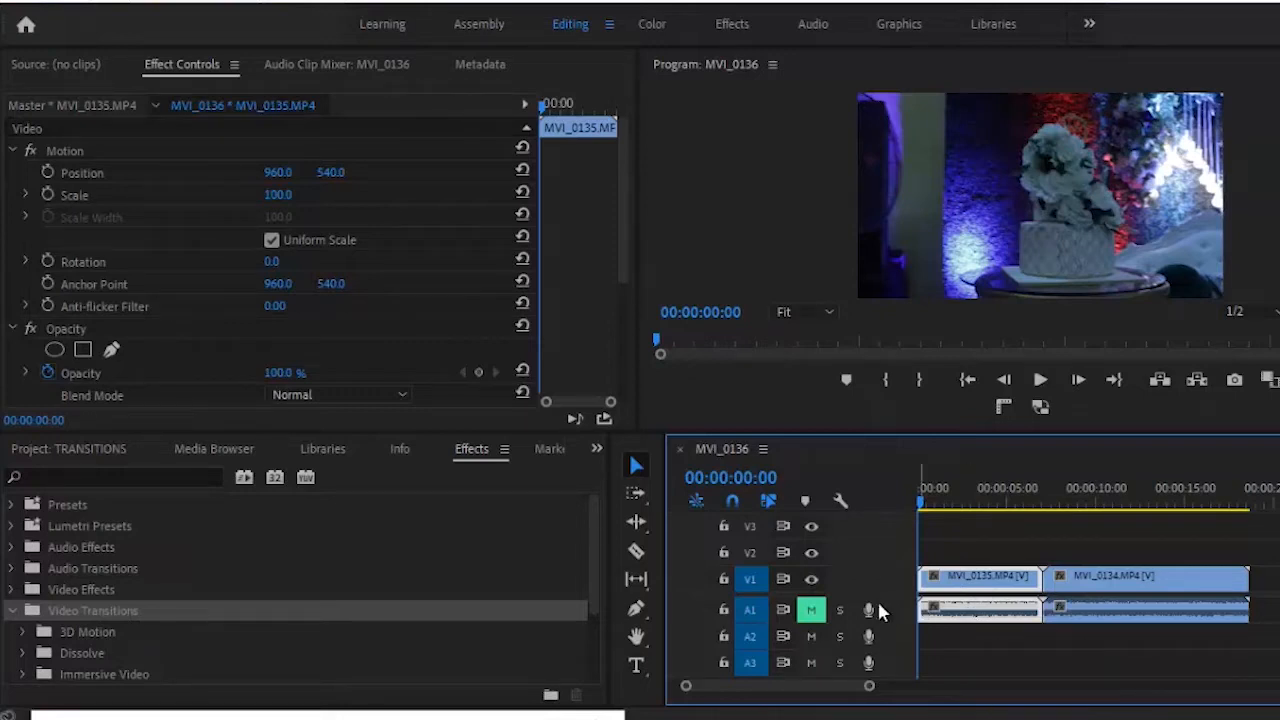
click(816, 607)
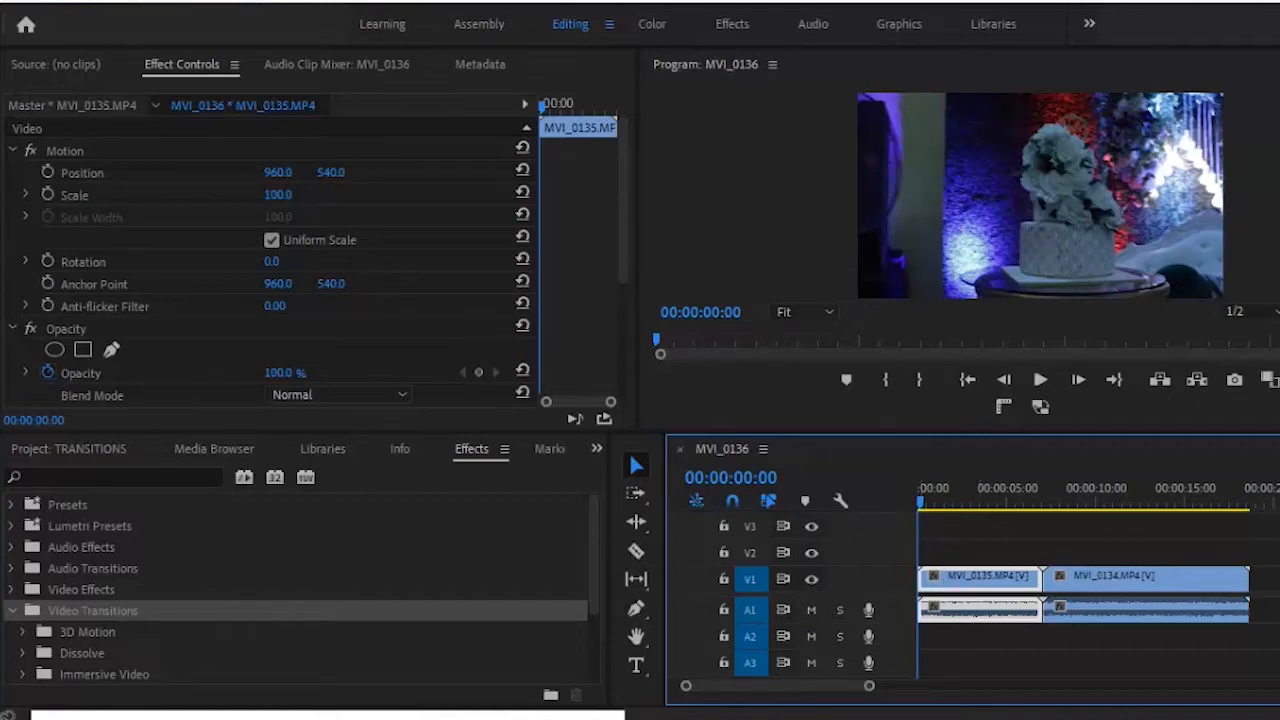
drag(466, 719, 470, 530)
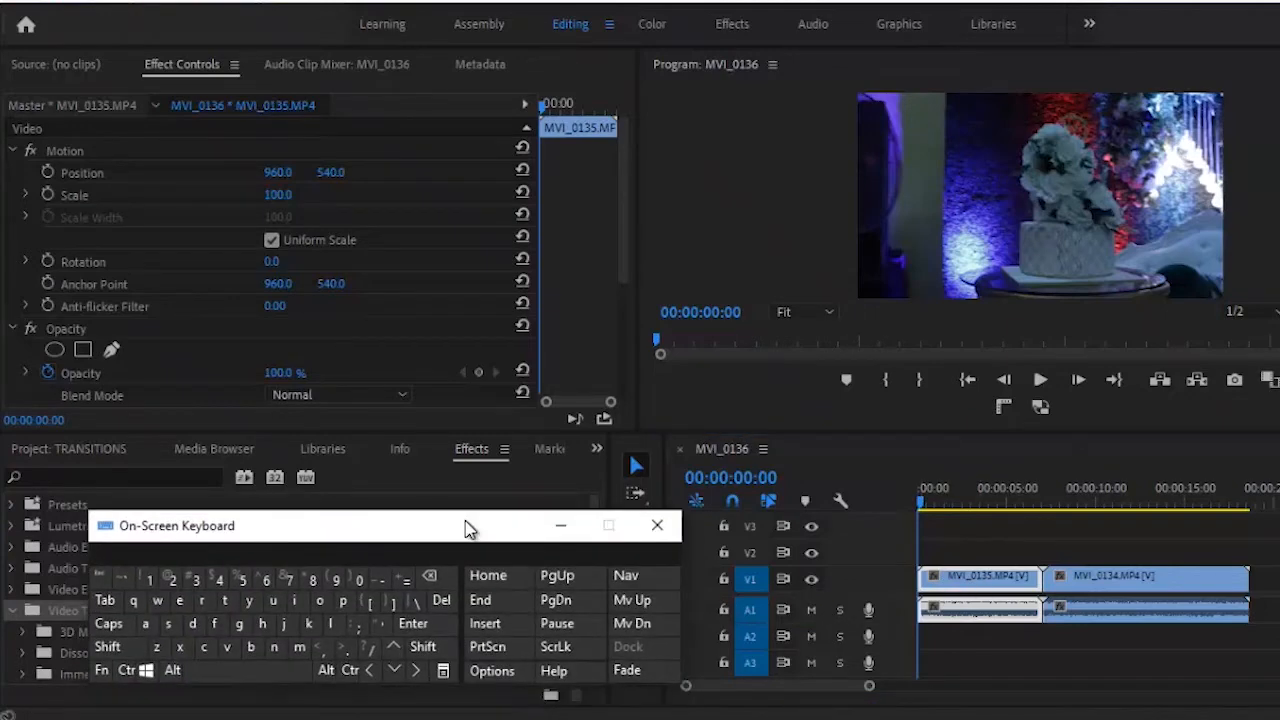
- Apply the default Cross Dissolve with Ctrl+D, mute A1, and preview it from the start
click(127, 671)
click(192, 628)
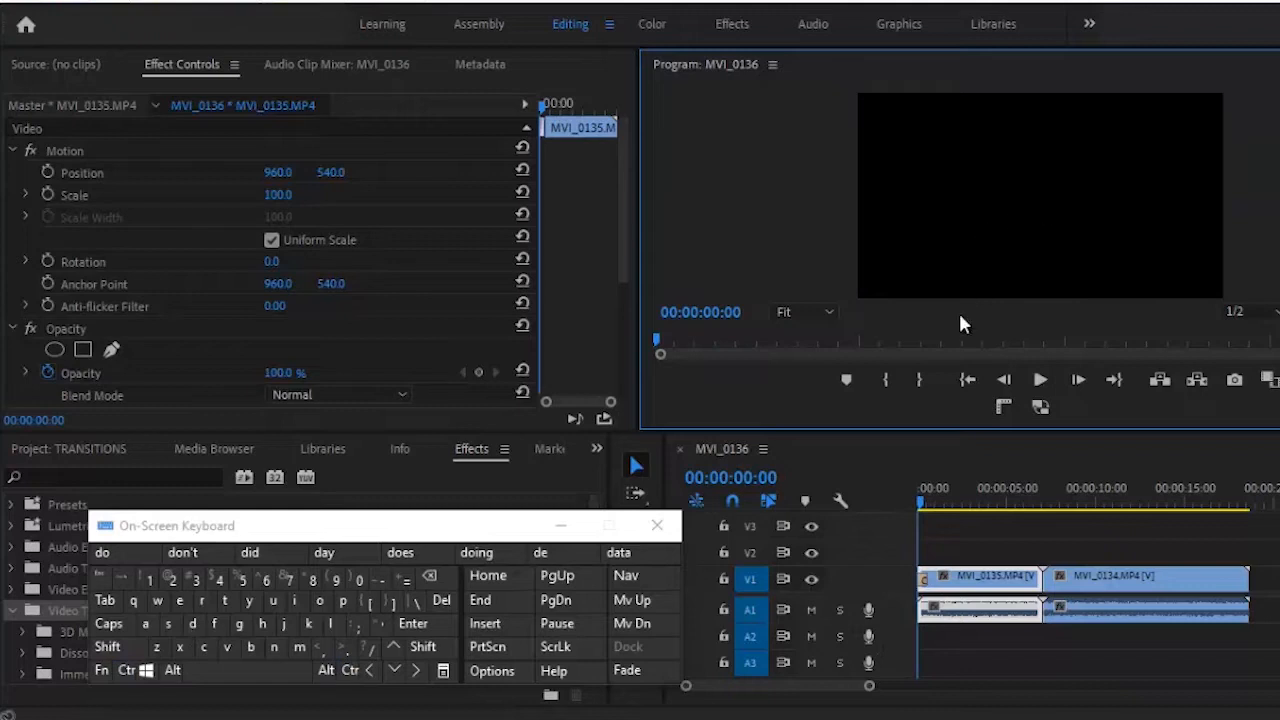
click(810, 609)
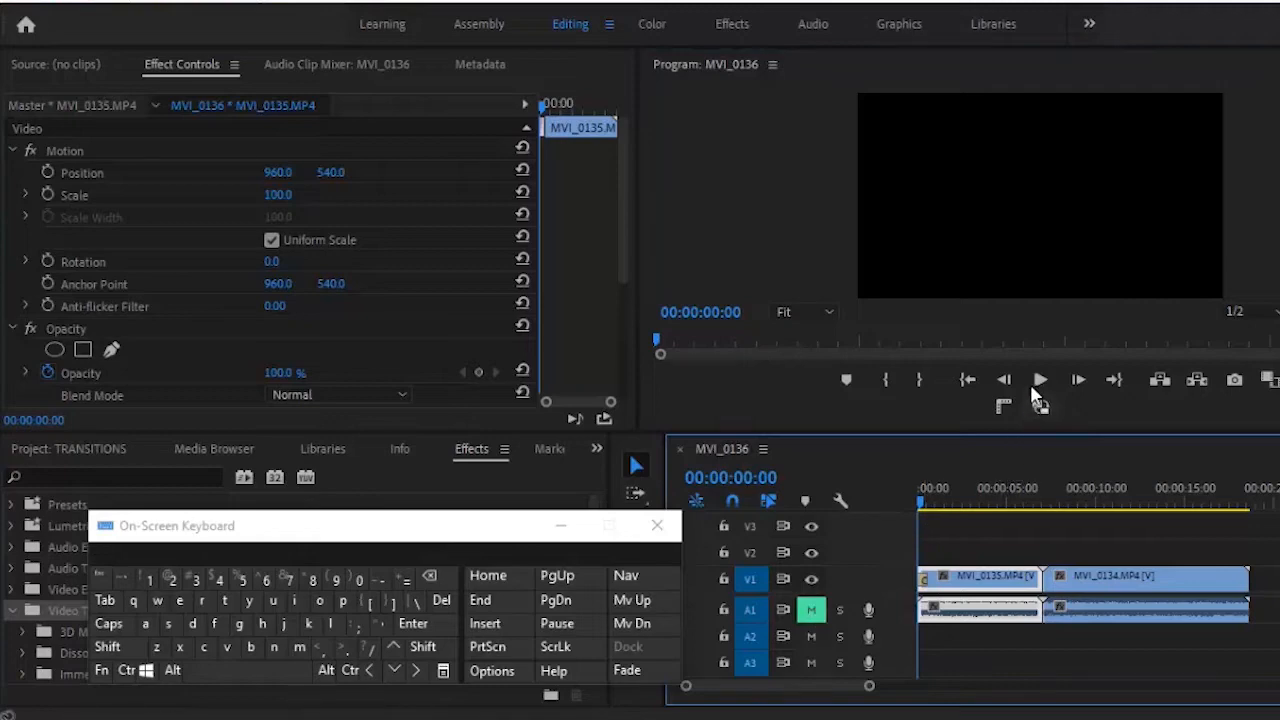
click(1034, 383)
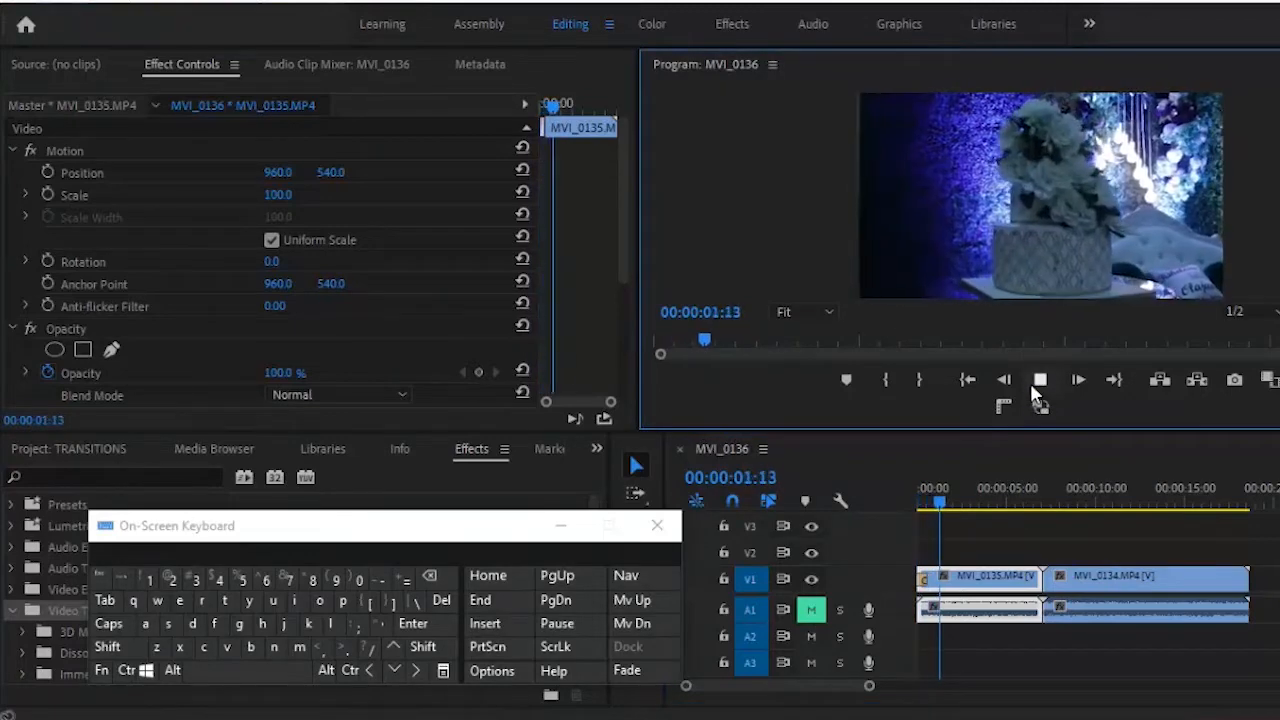
click(1030, 383)
drag(949, 512, 892, 505)
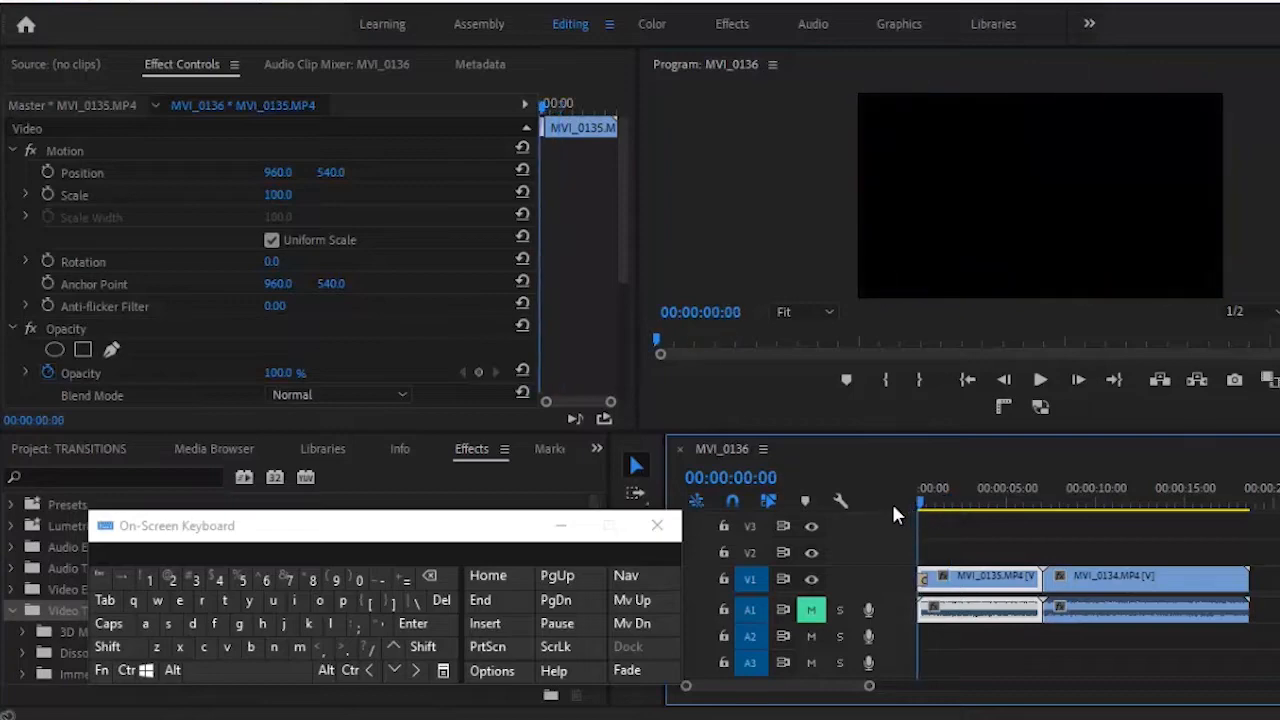
- Replay the opening transition and return the playhead to 00:00:00:00
click(1040, 380)
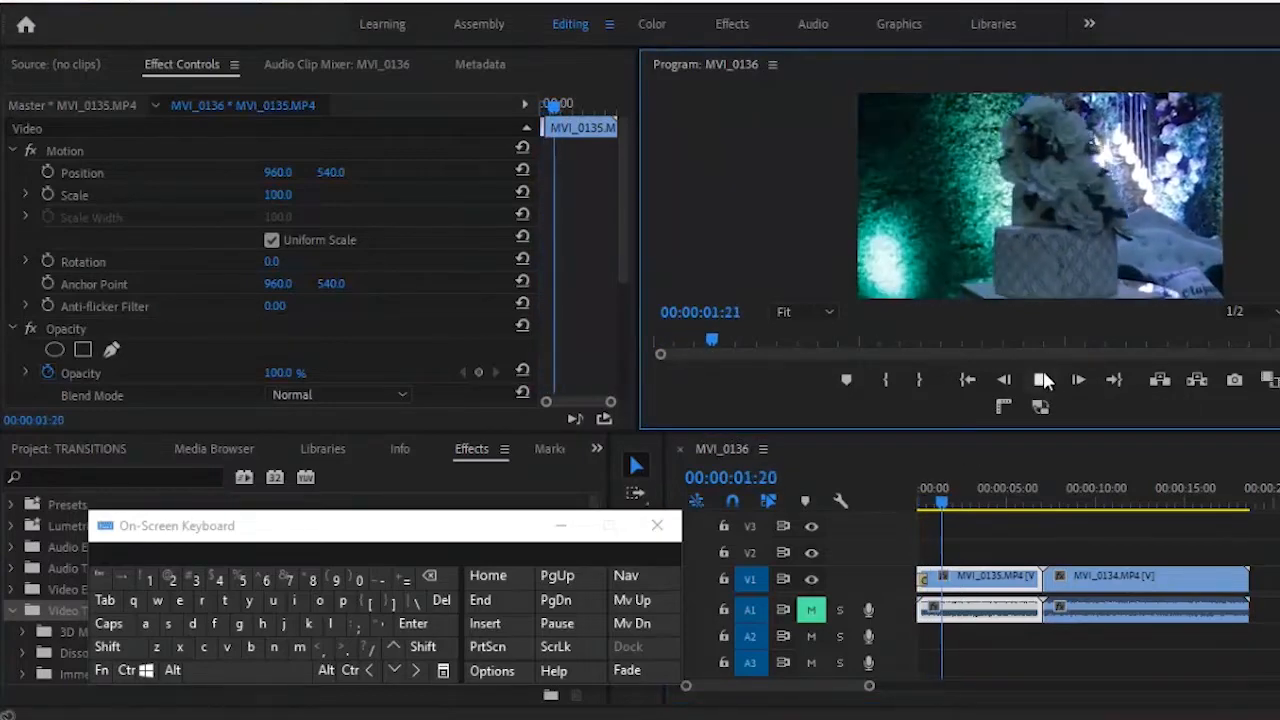
click(1043, 380)
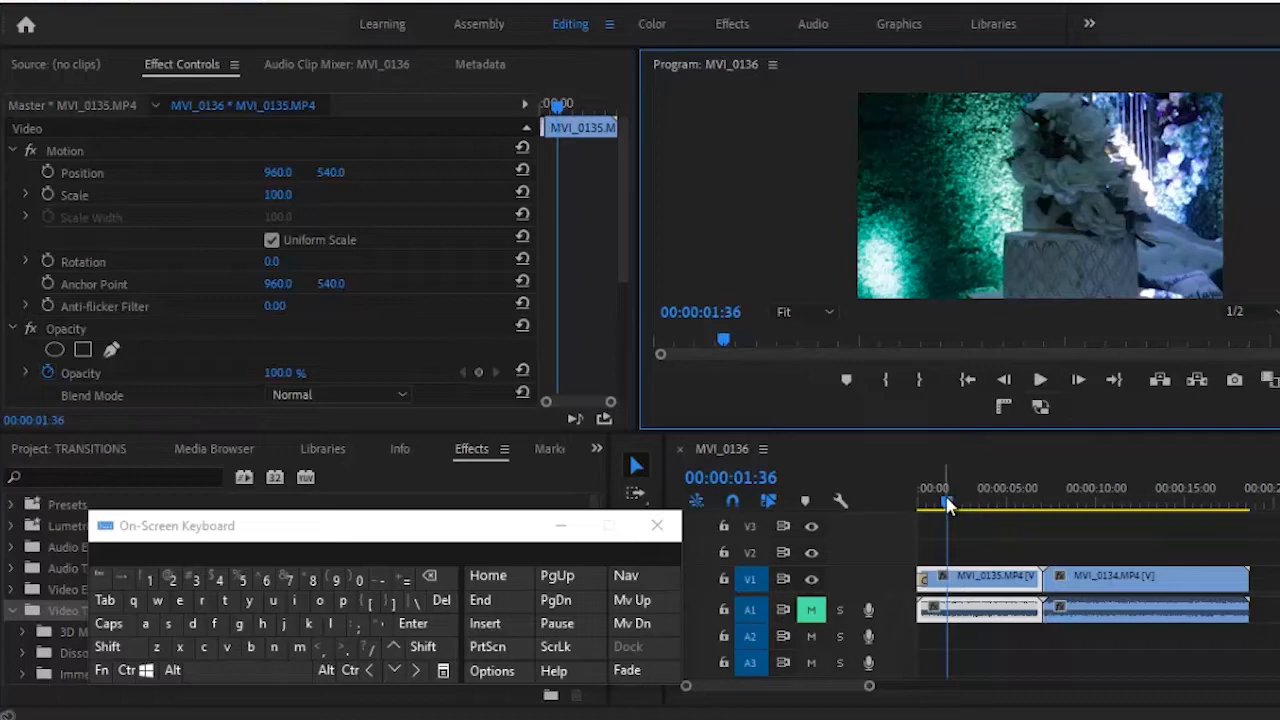
drag(949, 507, 907, 500)
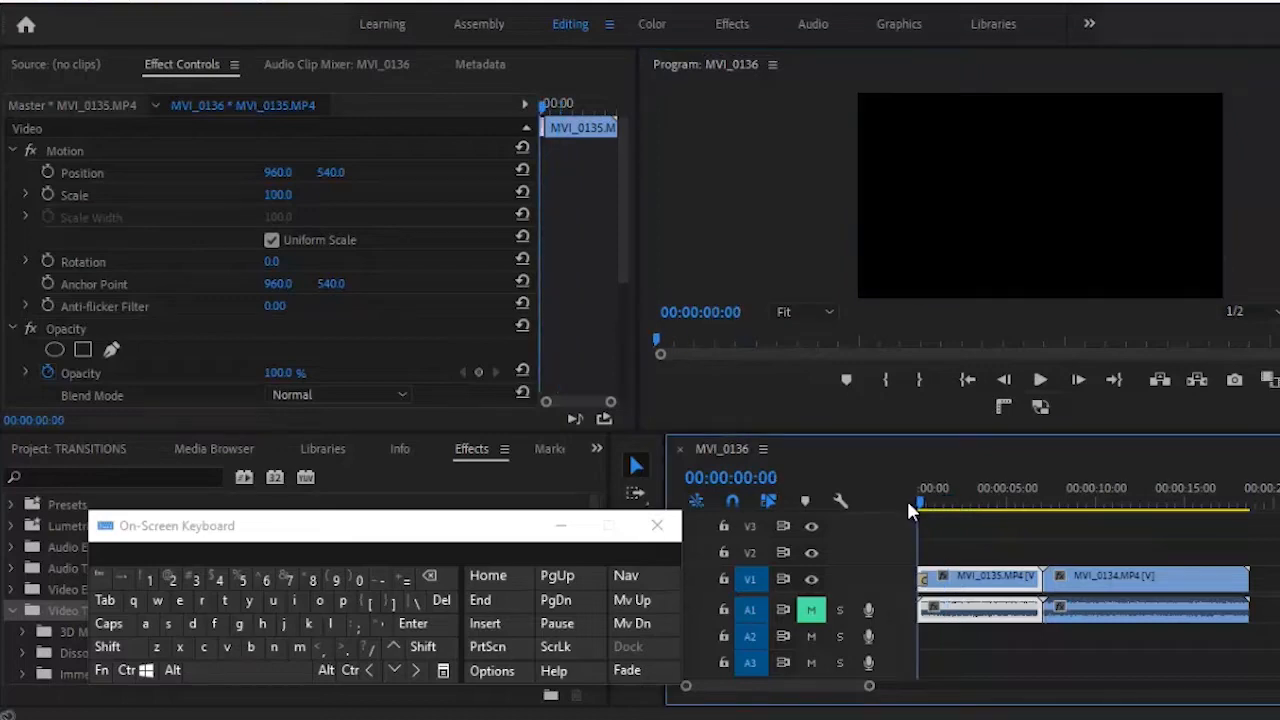
- Delete the opening Cross Dissolve, apply default transitions to both clips with Shift+D, and accept the warning
click(925, 576)
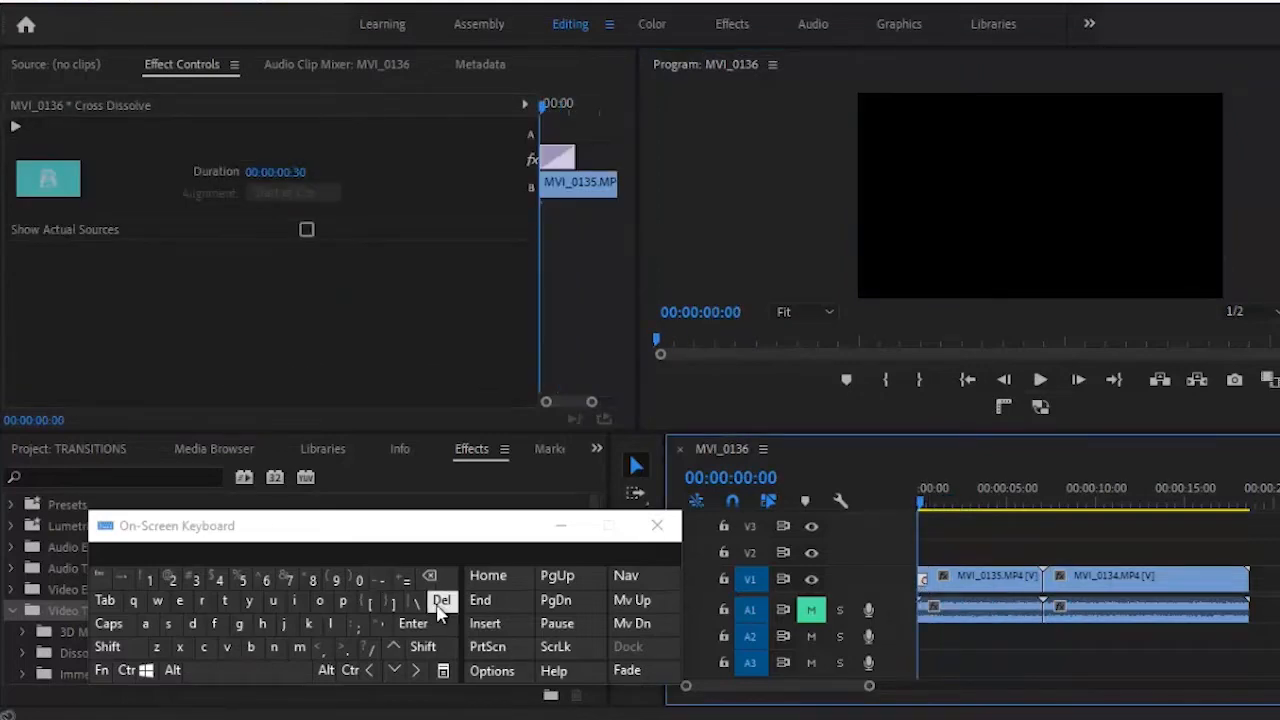
click(440, 603)
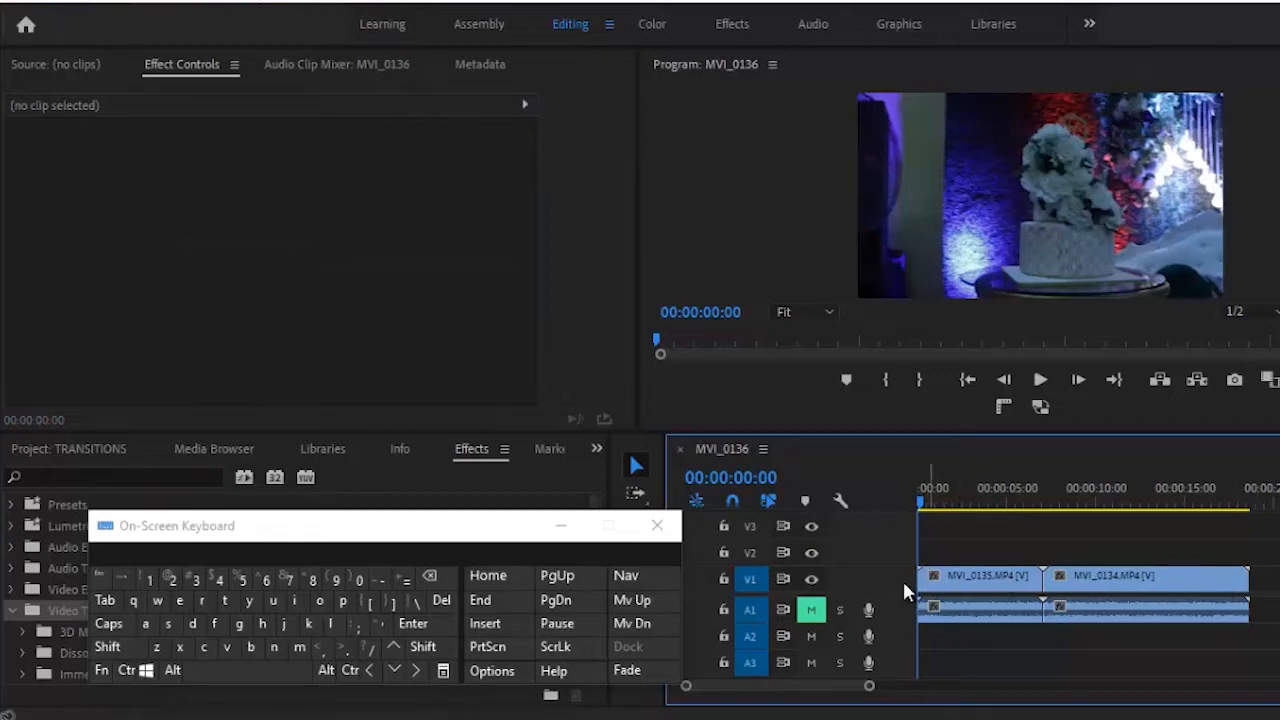
drag(1278, 620, 988, 561)
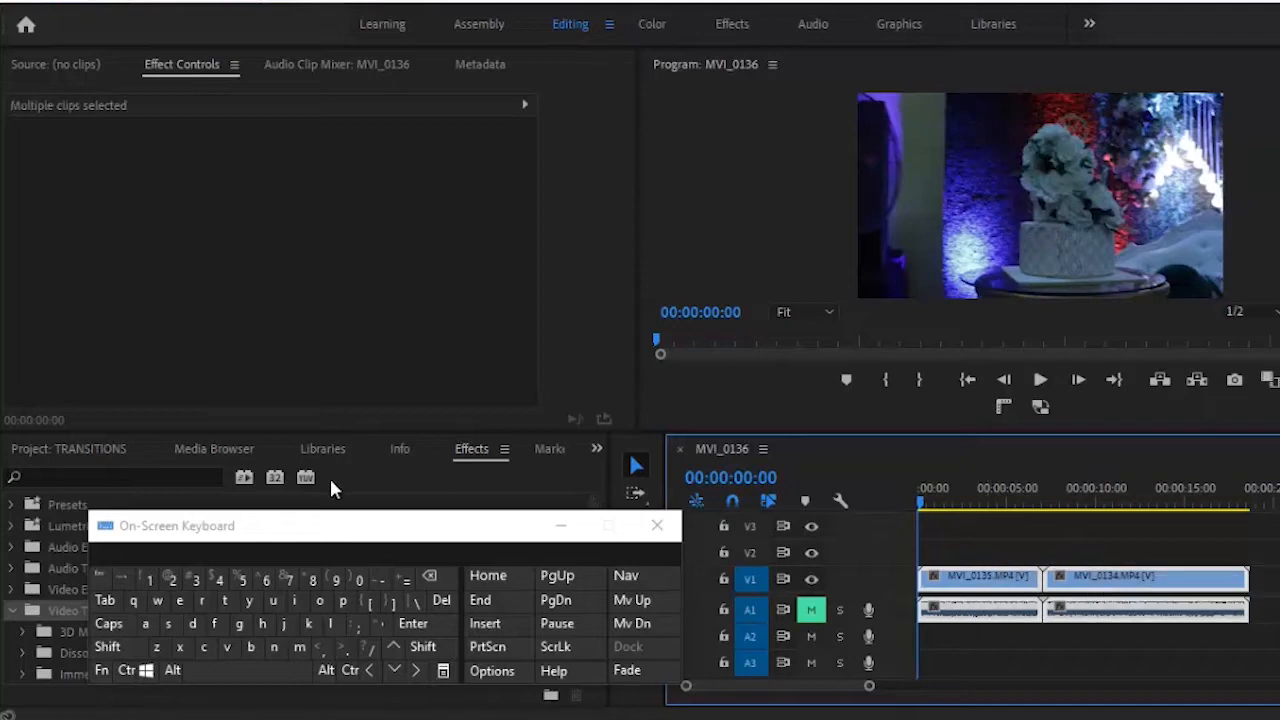
click(107, 647)
click(192, 625)
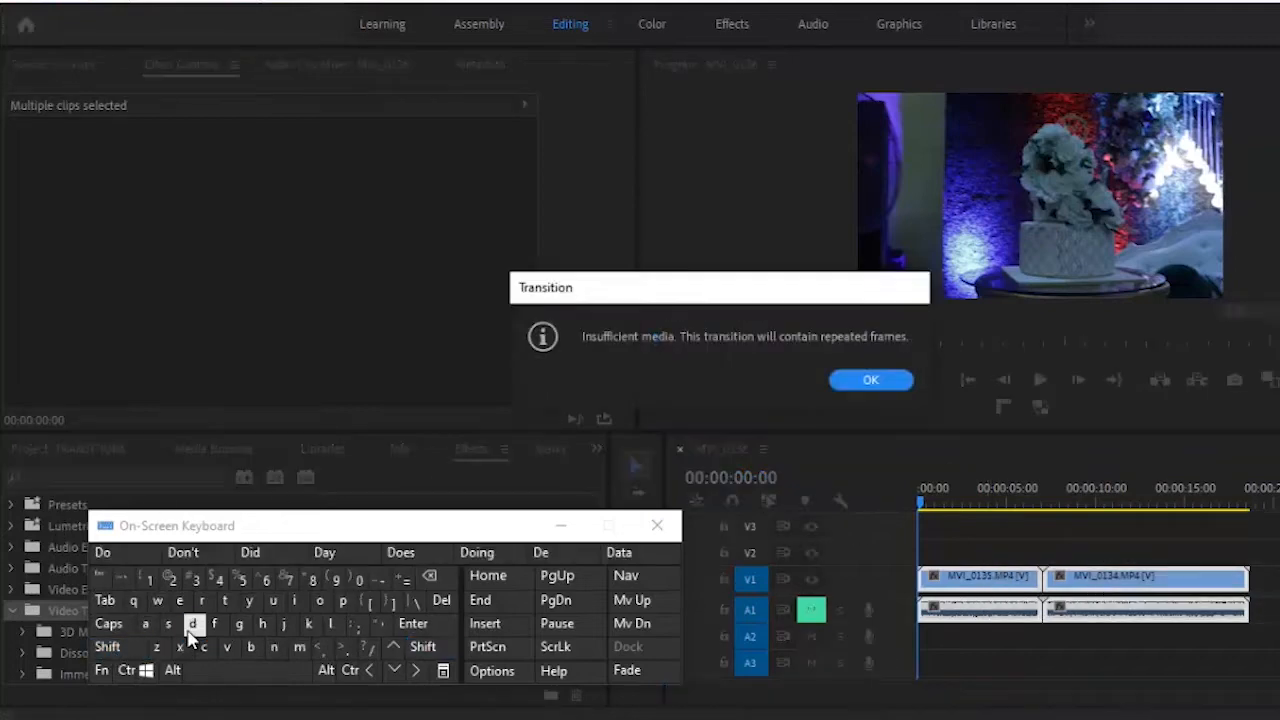
click(868, 381)
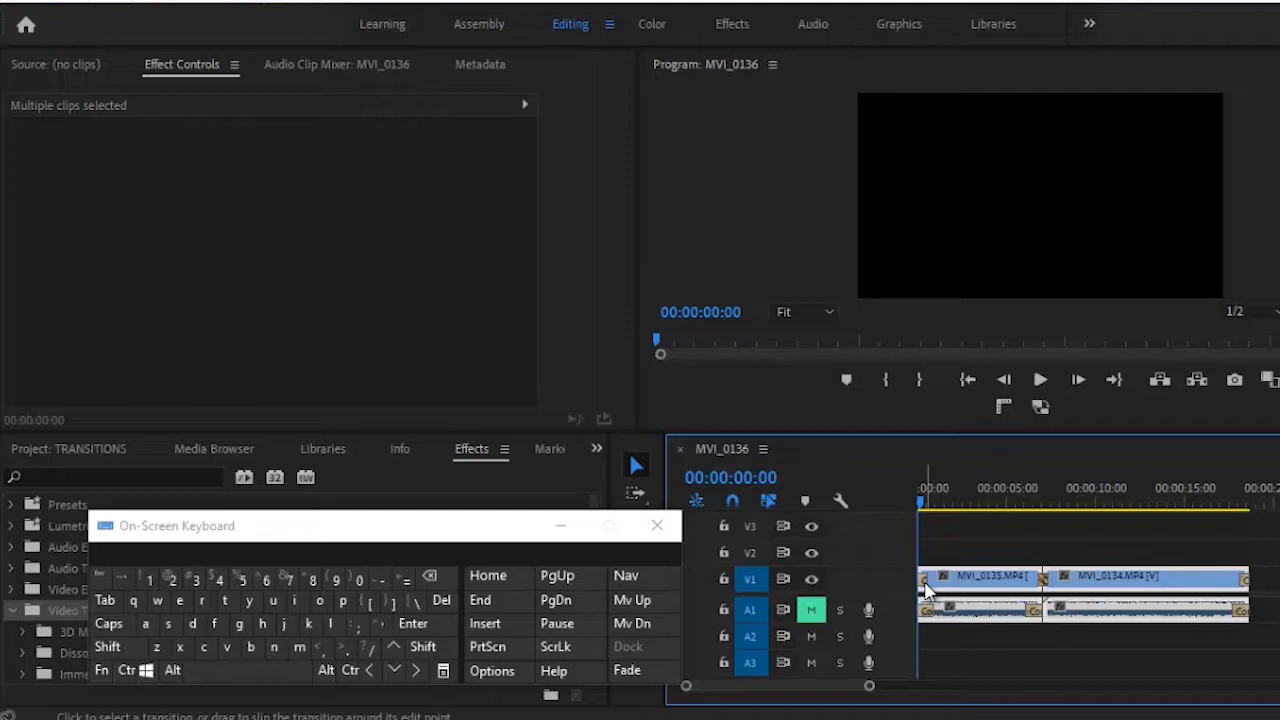
- Unmute A1 and preview the sequence's new transitions from the start
click(811, 610)
click(1040, 381)
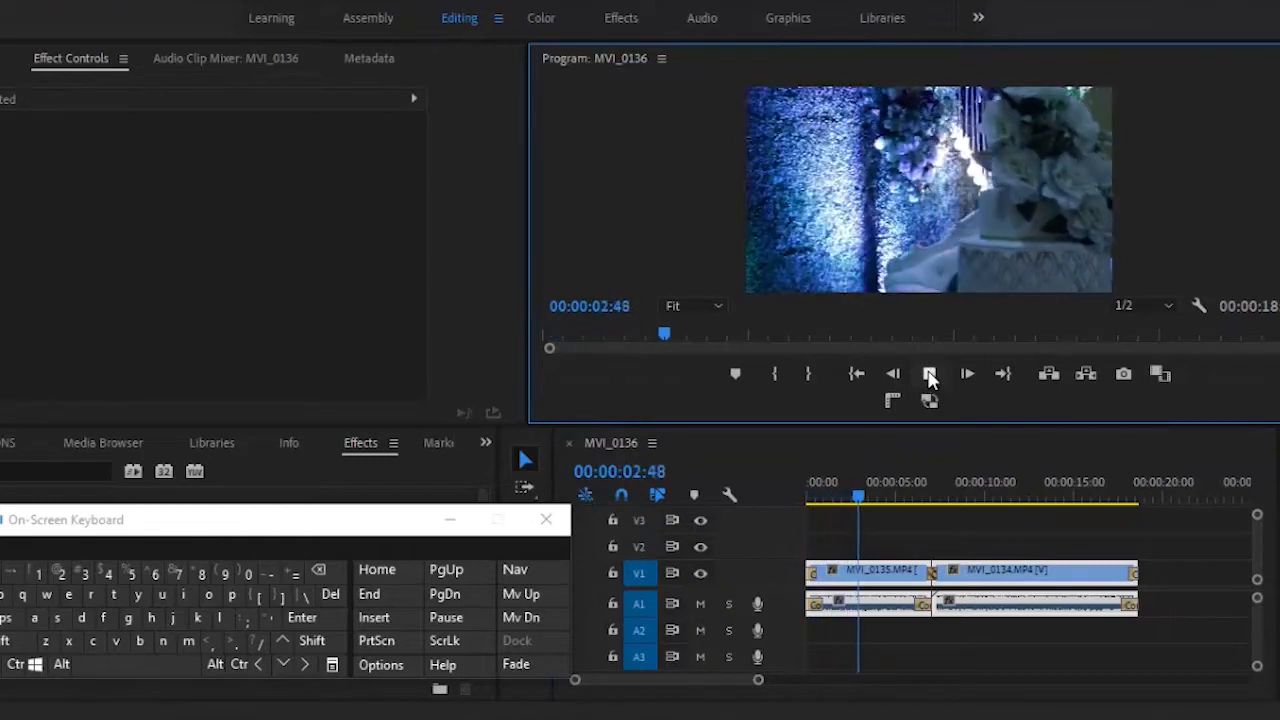
click(929, 374)
drag(862, 493, 797, 503)
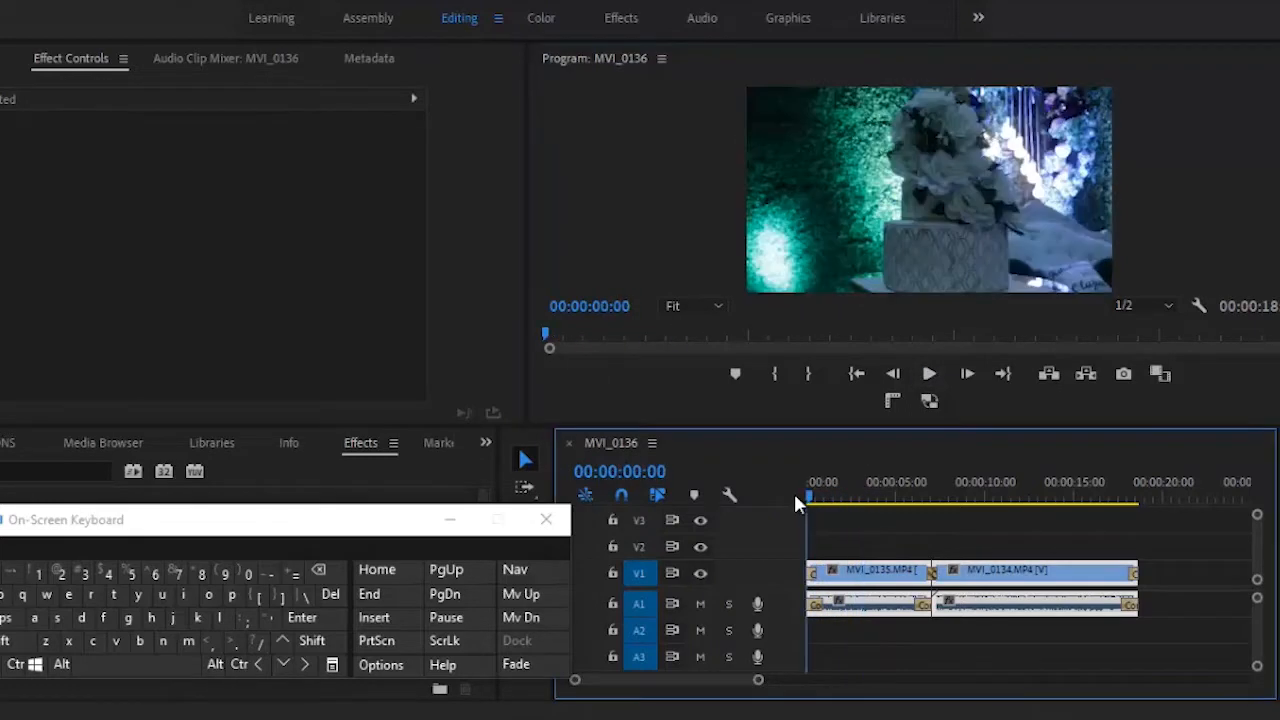
- Lengthen the opening Constant Power to 00:00:03:09 and the Cross Dissolve to 00:00:01:48
click(813, 608)
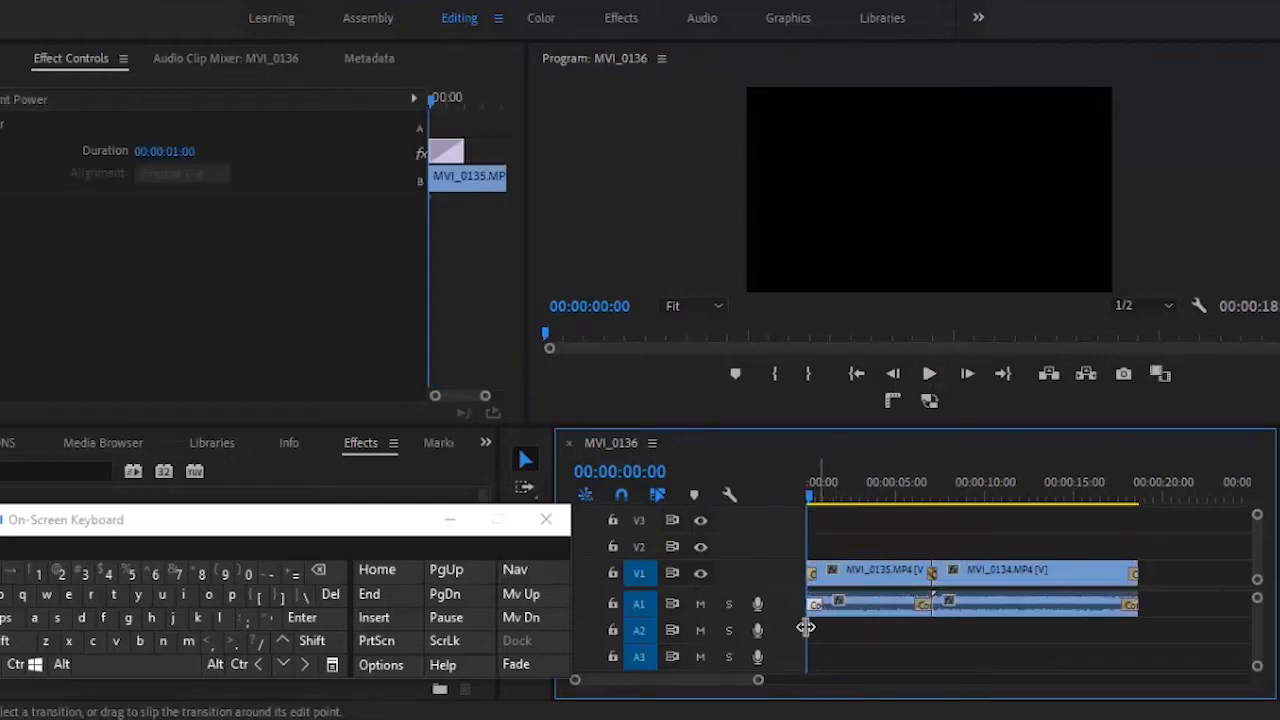
drag(760, 683, 727, 677)
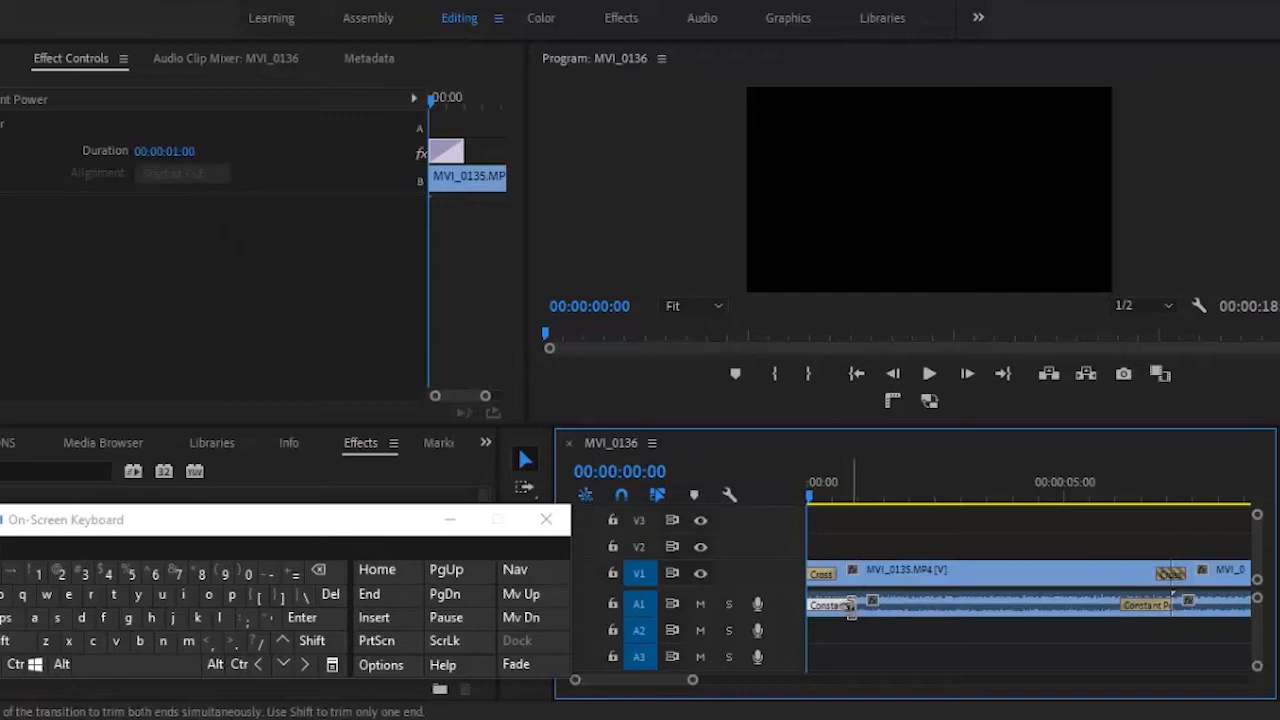
drag(850, 610, 965, 624)
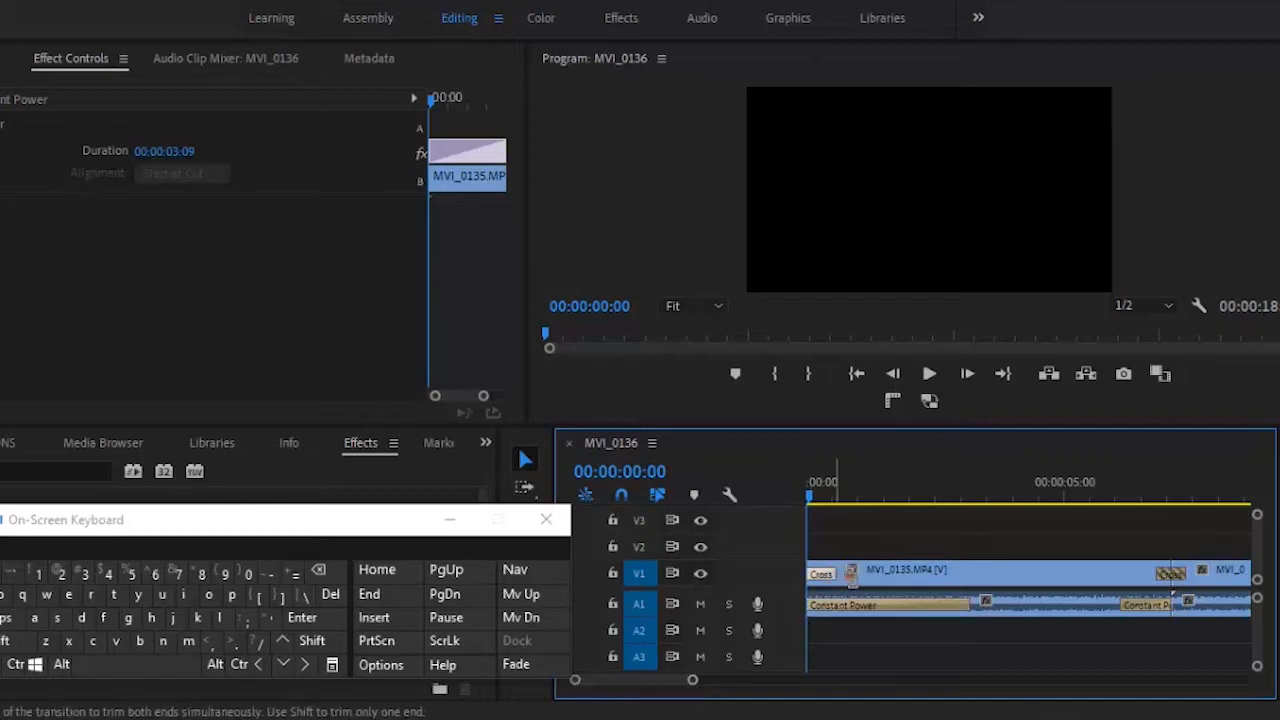
drag(850, 572, 905, 572)
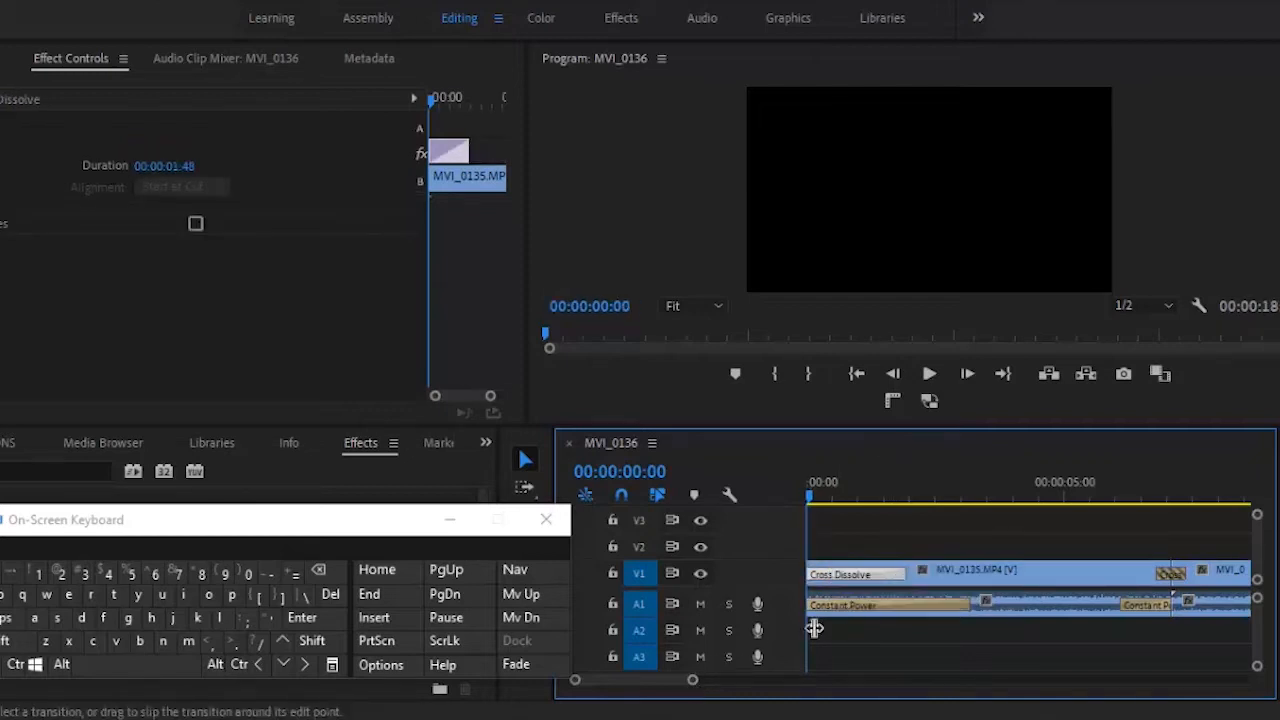
drag(692, 686, 748, 686)
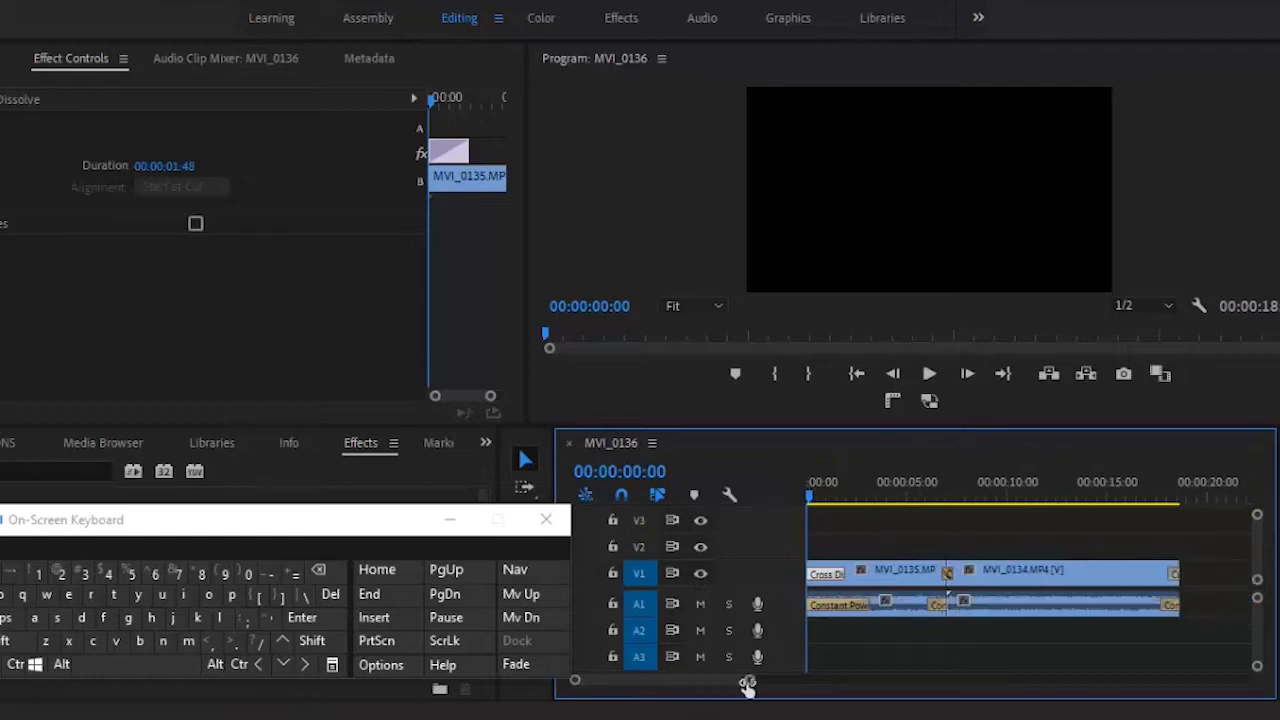
- Preview the opening transitions, then delete the Constant Power audio transition on A1
click(936, 374)
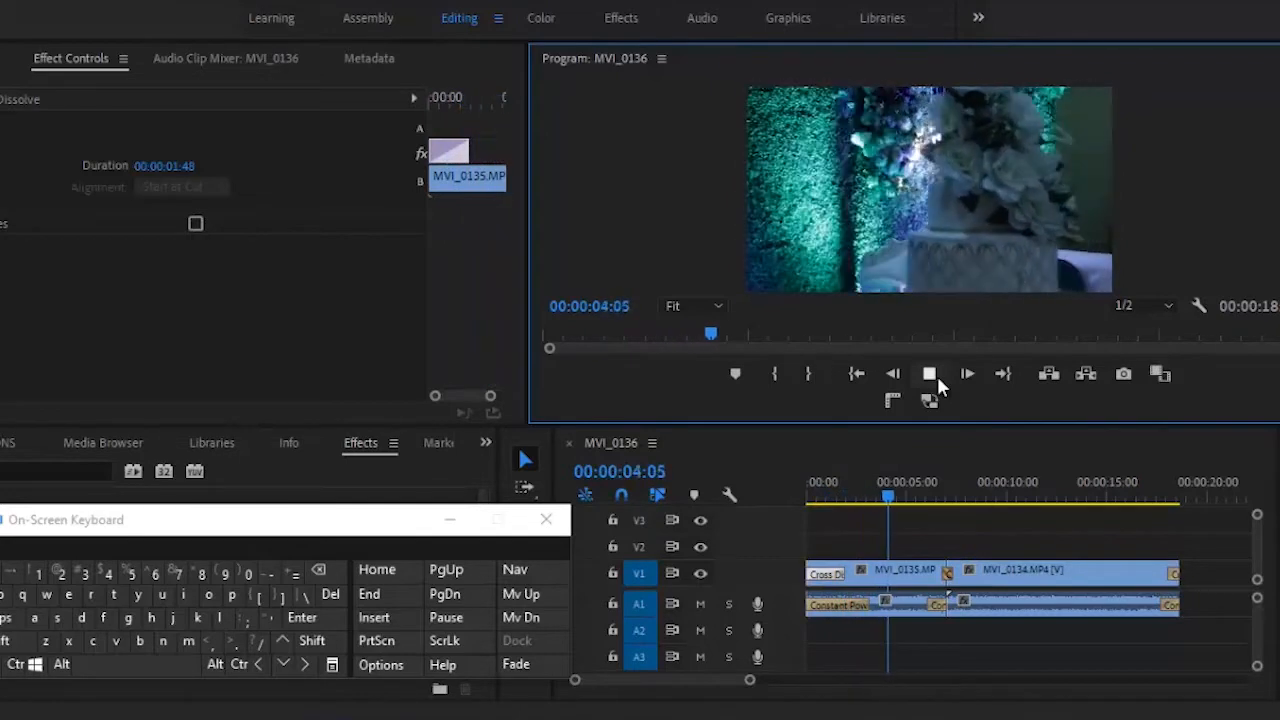
click(936, 378)
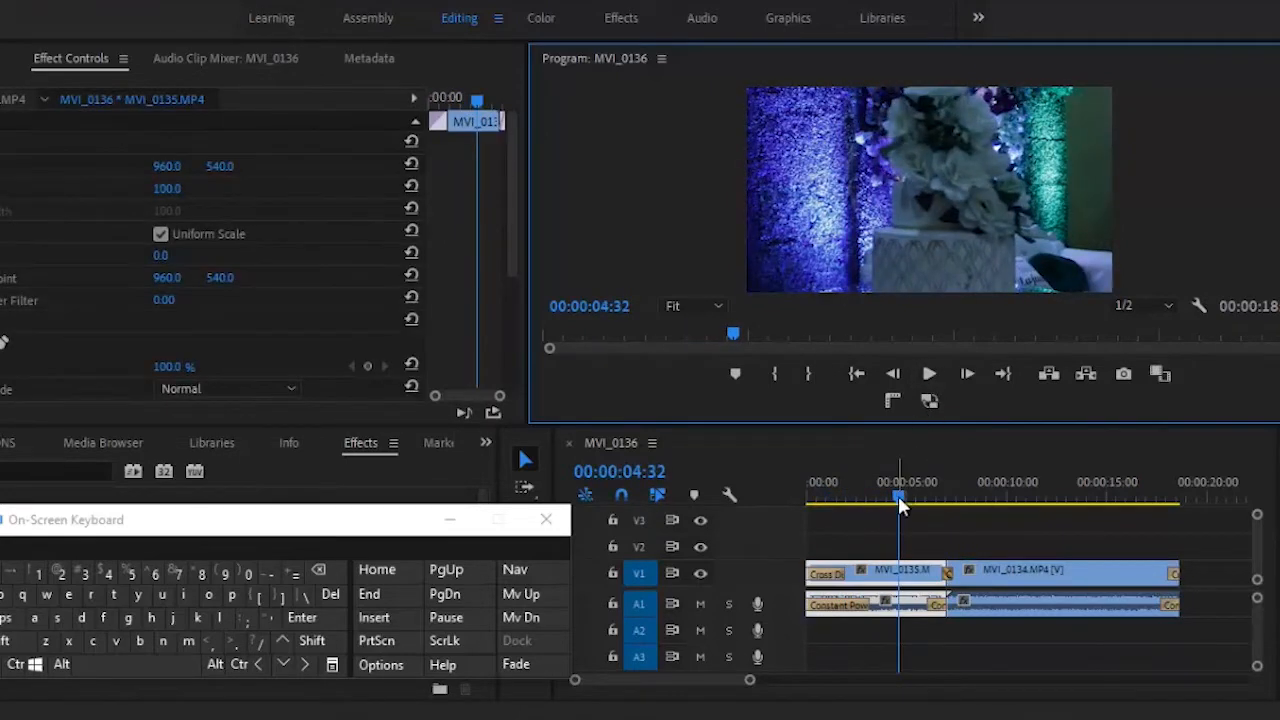
drag(900, 505, 775, 495)
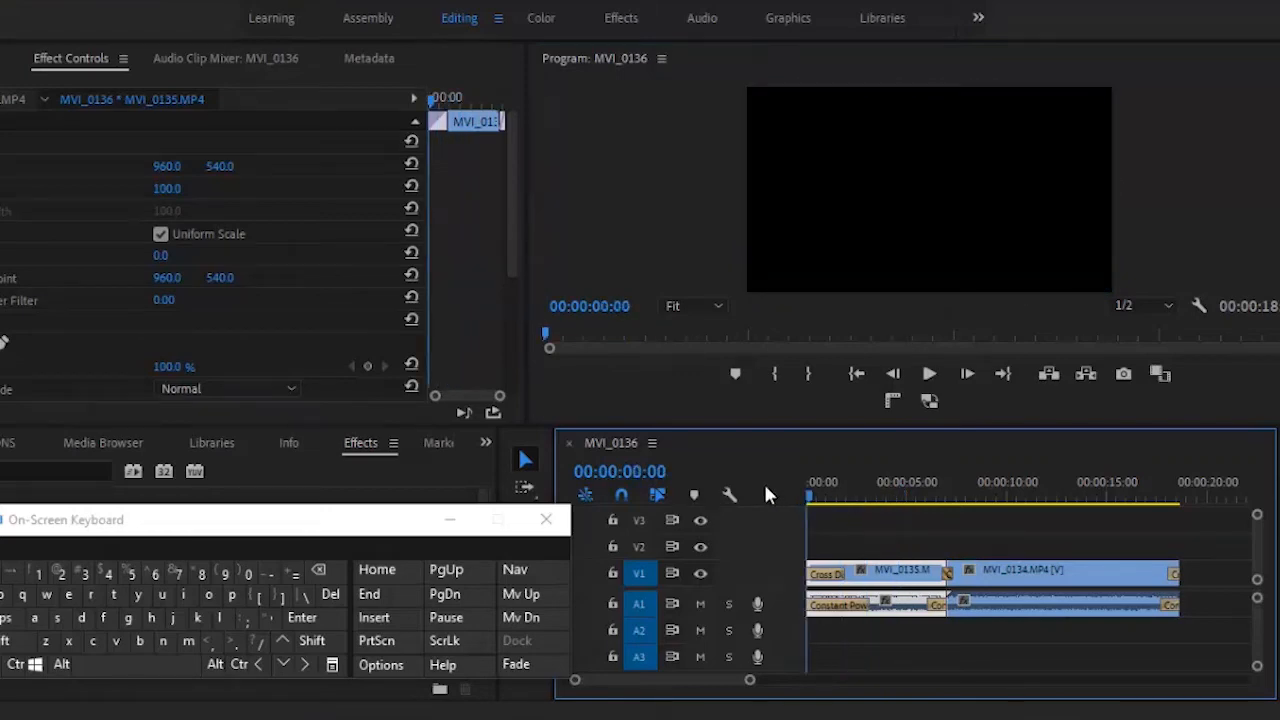
click(835, 605)
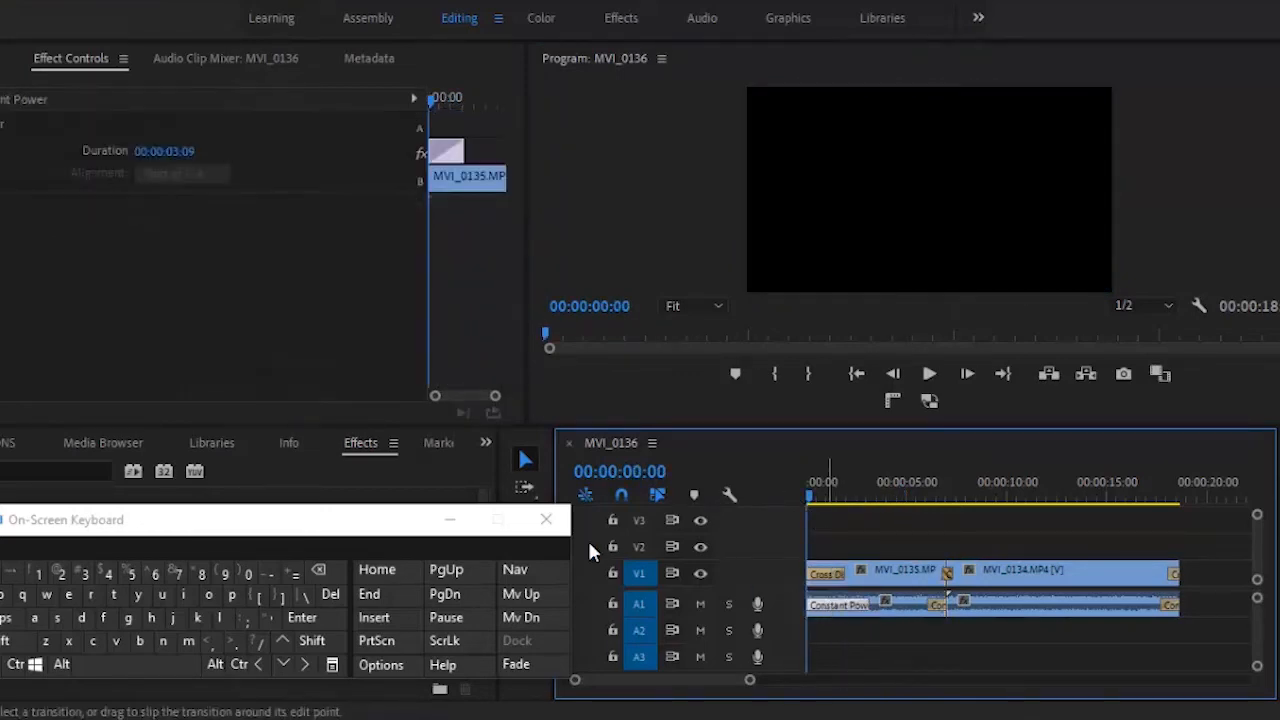
click(330, 594)
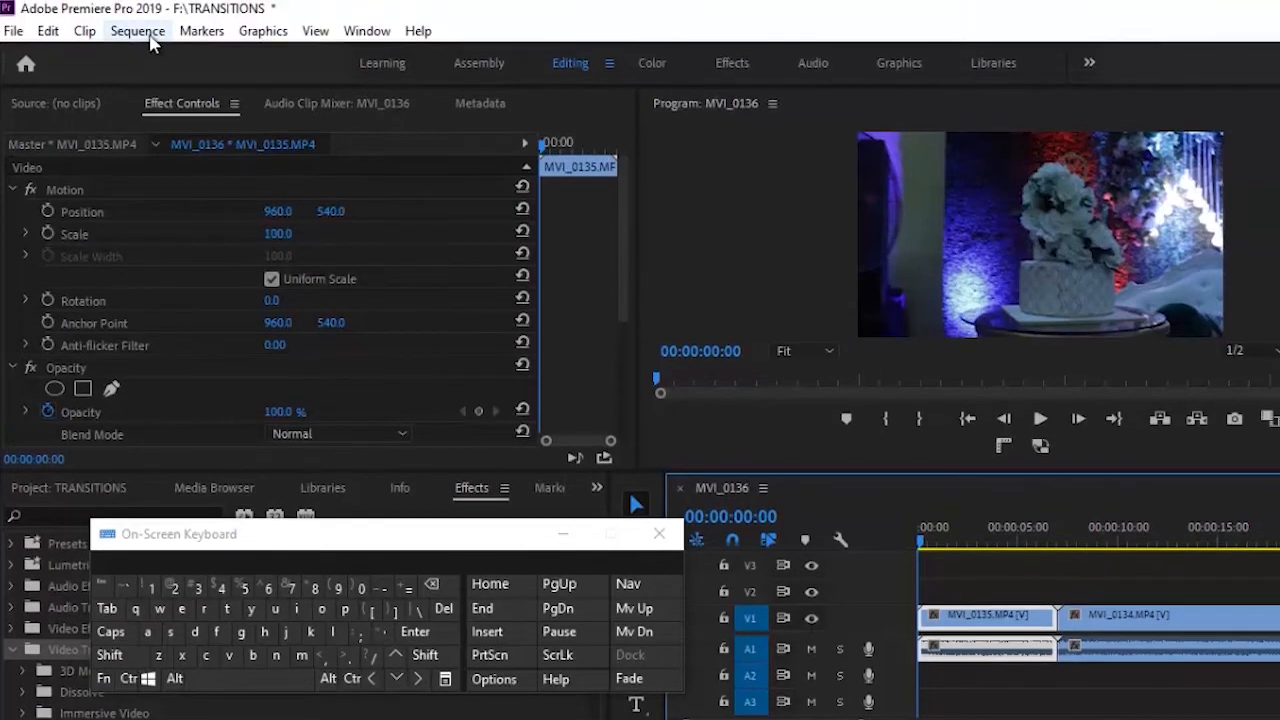
- Apply the default audio transition via Sequence > Apply Audio Transition
click(140, 32)
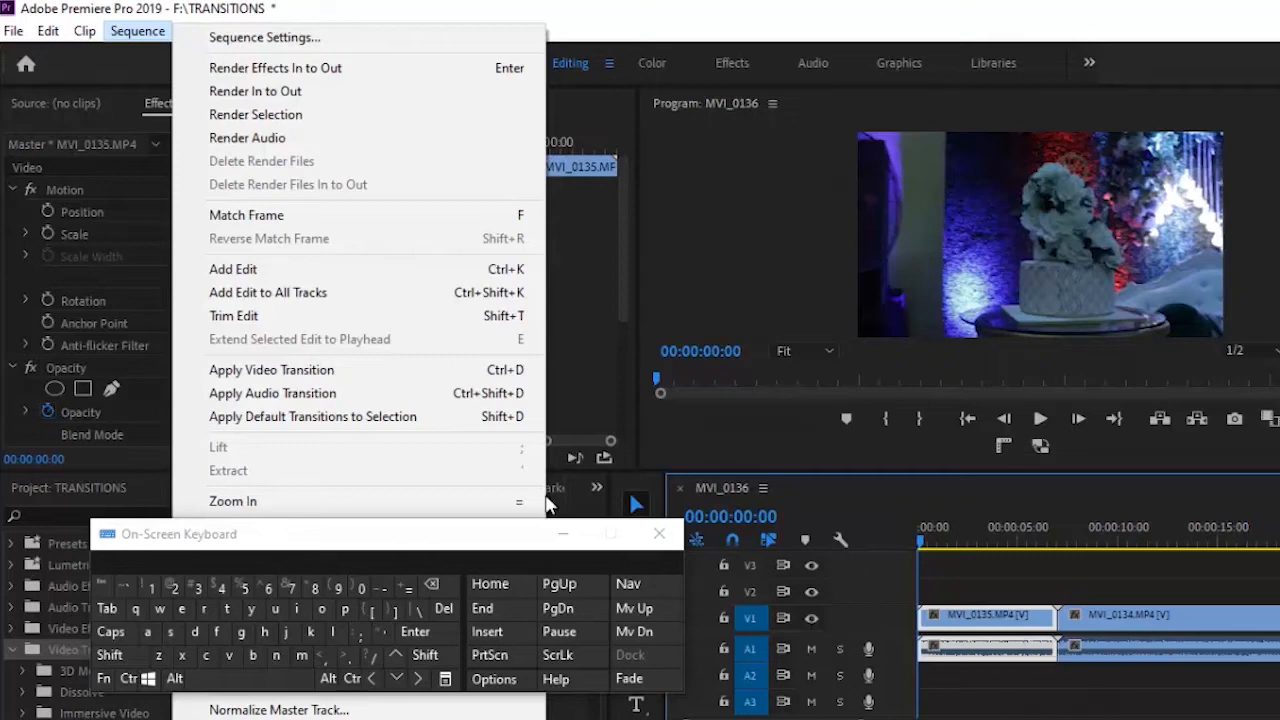
click(406, 394)
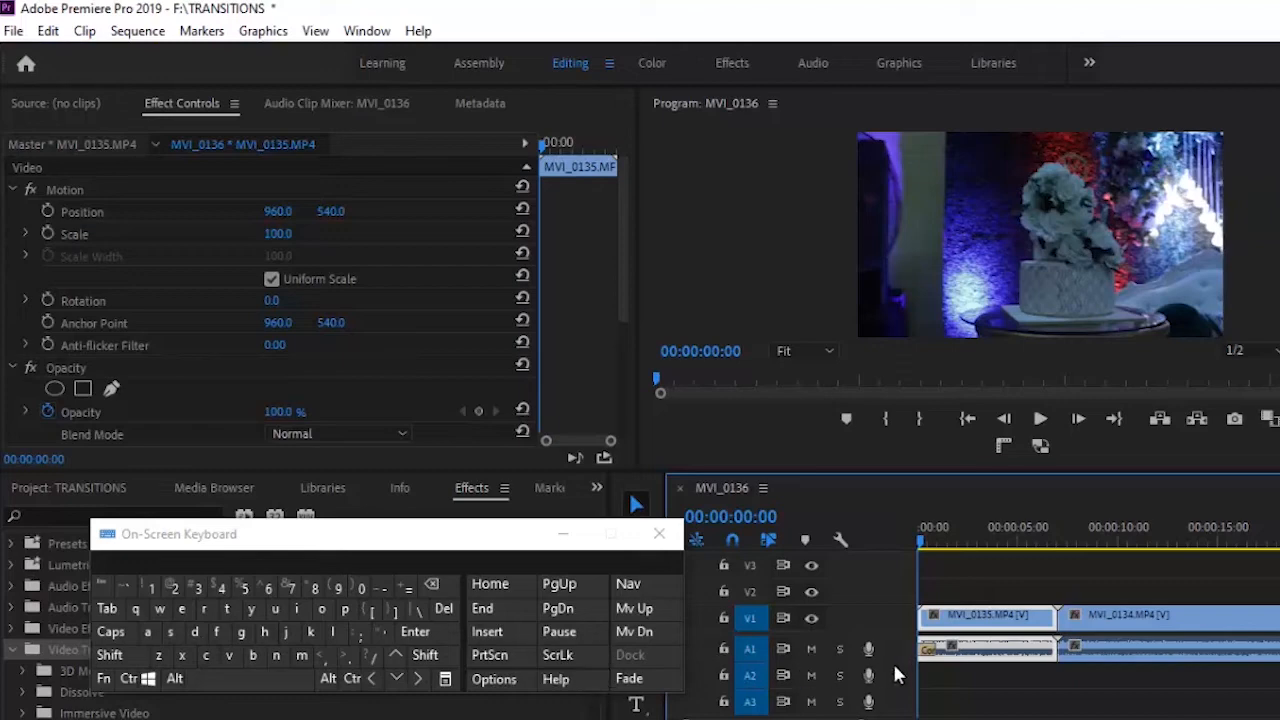
- Delete the opening Constant Power audio transition and marquee-select both clips with their audio
click(928, 648)
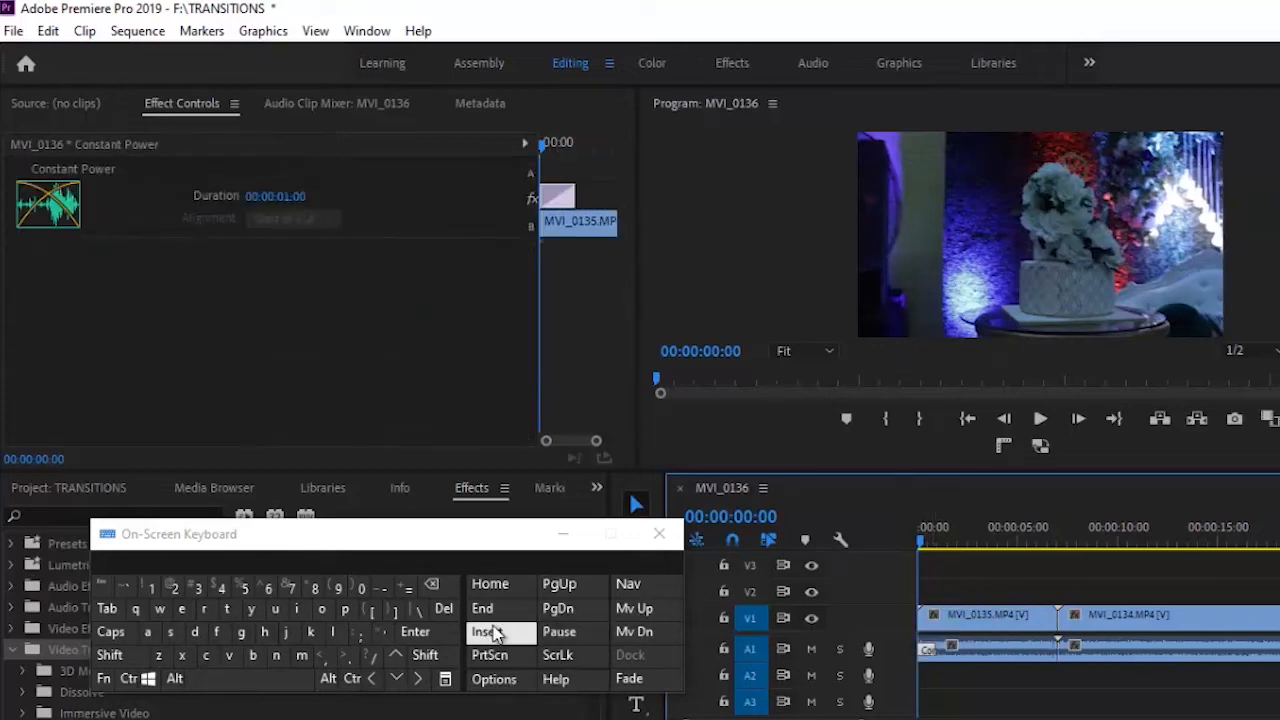
click(443, 608)
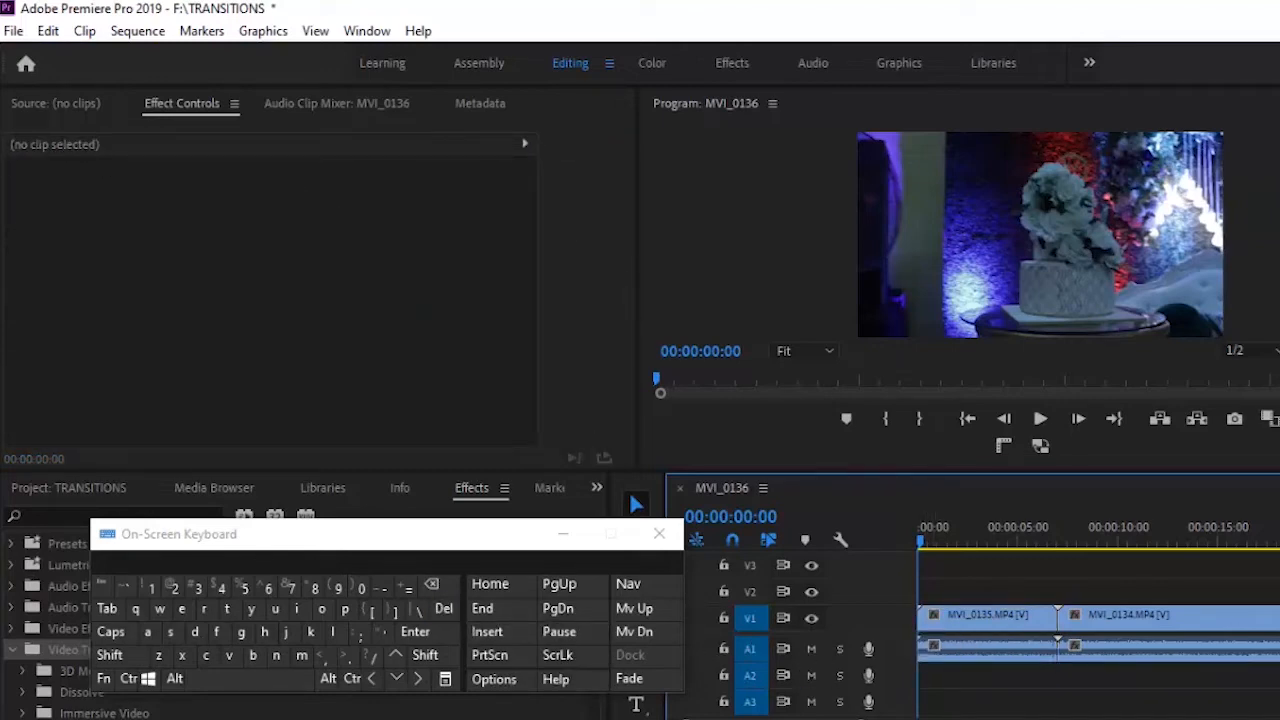
drag(1275, 656, 991, 610)
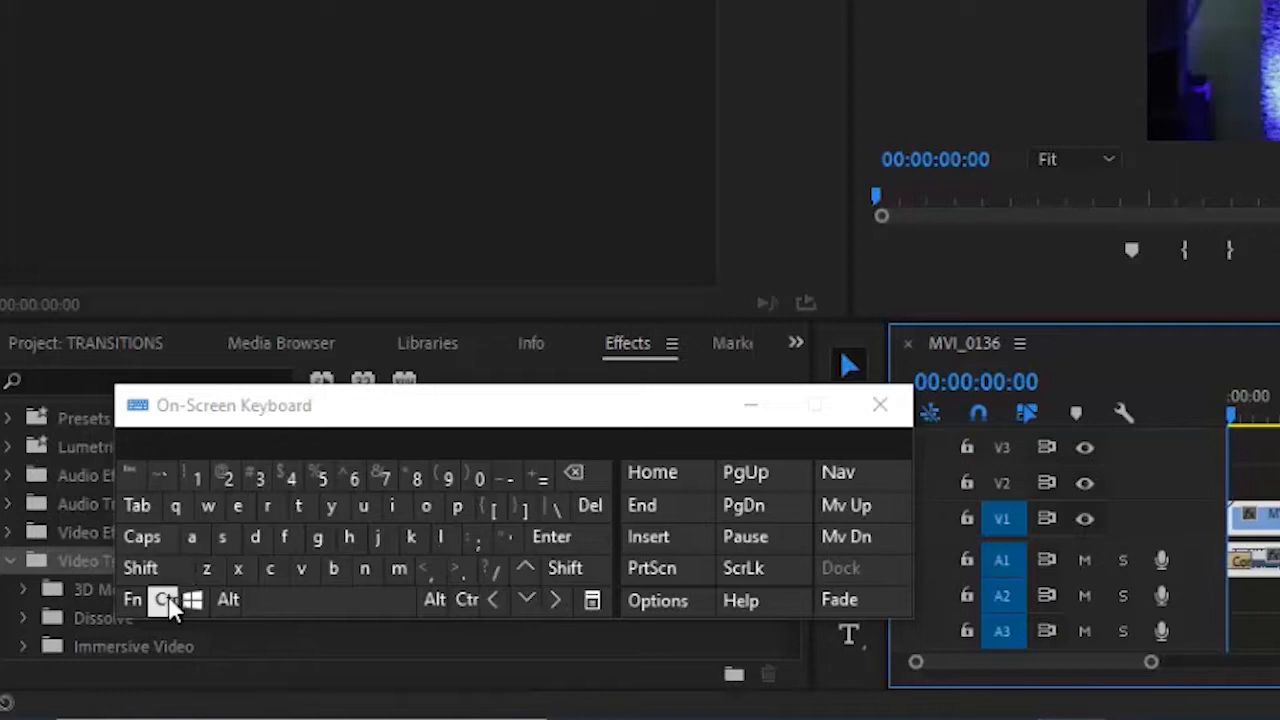
- Undo the last edit with Ctrl+Z, move the keyboard aside, and expand Audio Transitions > Crossfade
click(165, 599)
click(206, 574)
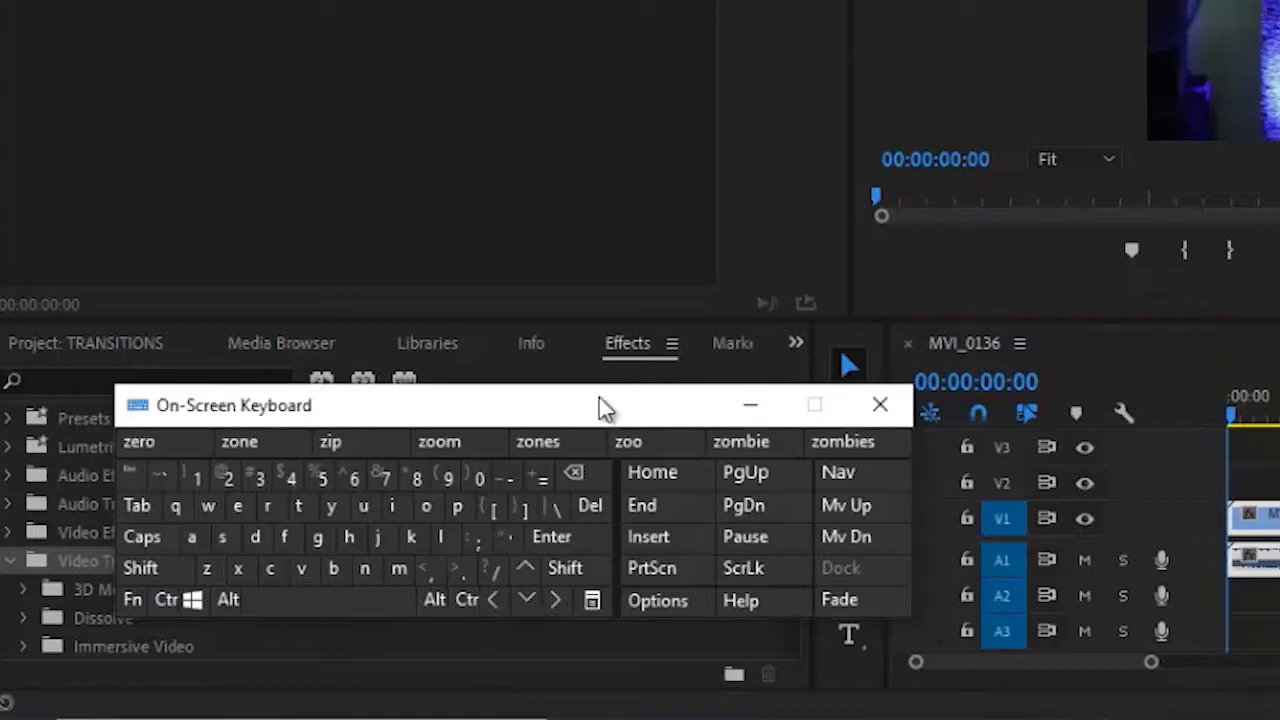
drag(599, 397, 559, 603)
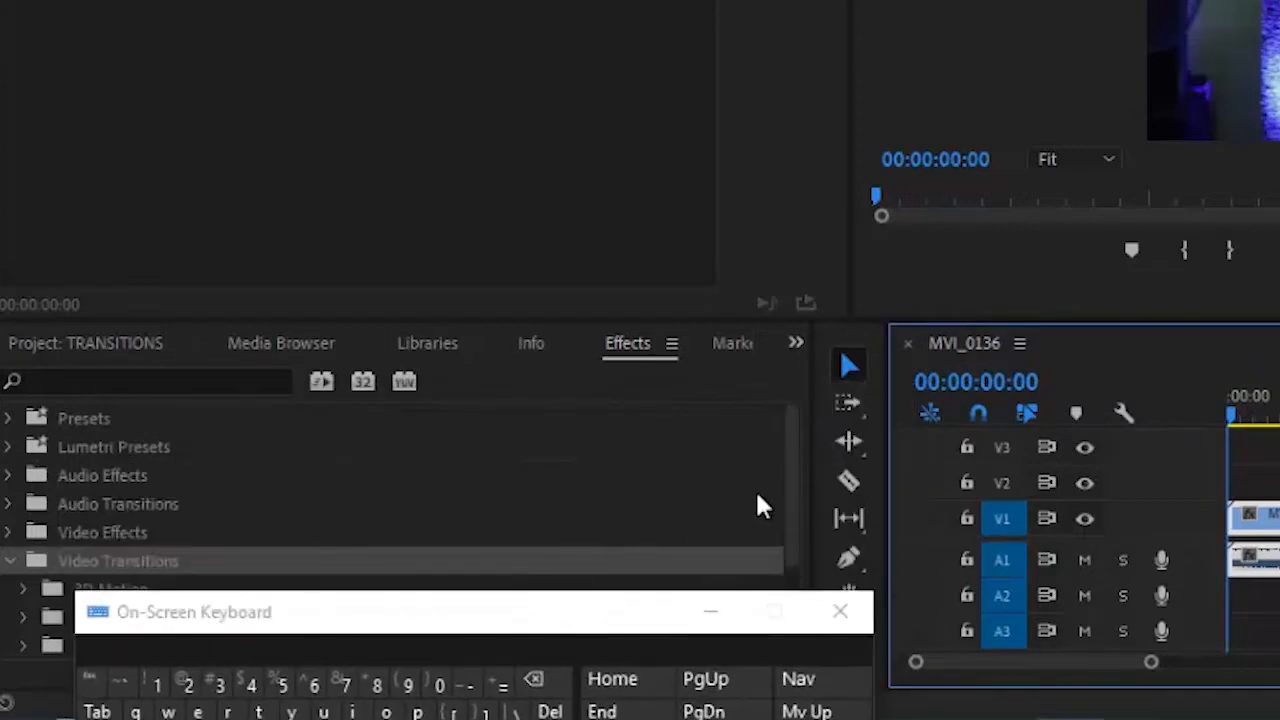
click(10, 504)
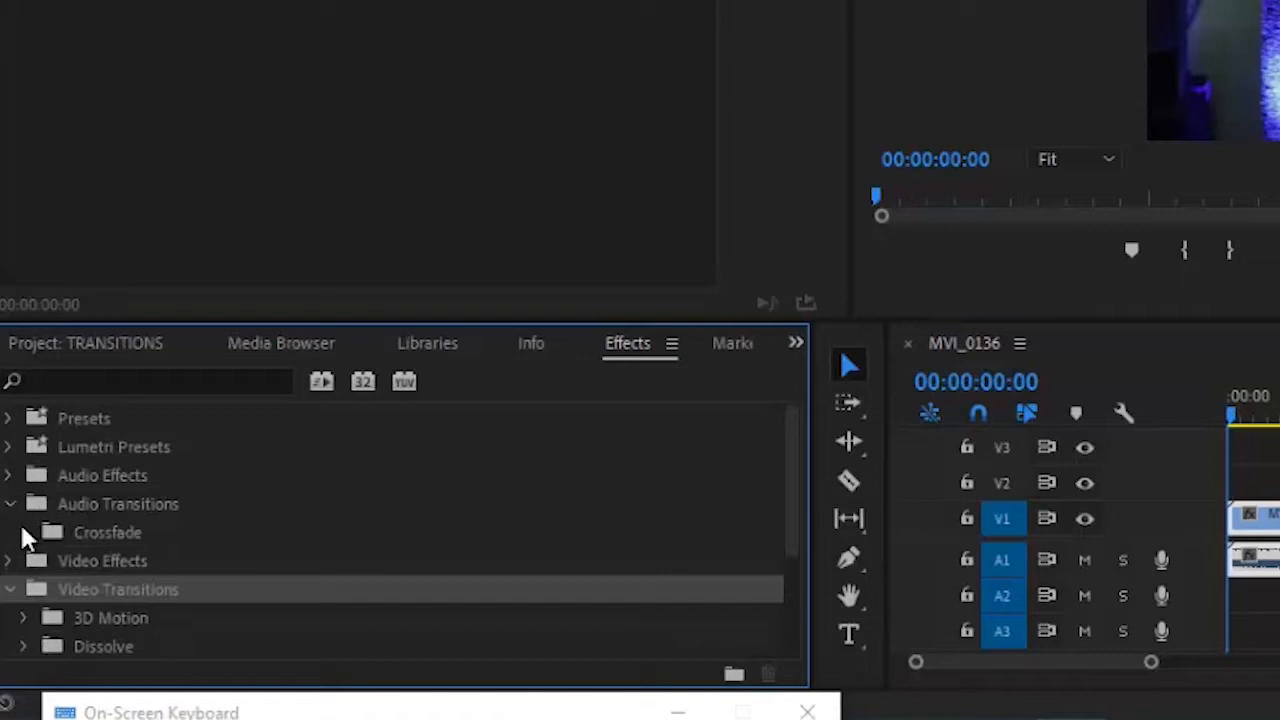
click(24, 532)
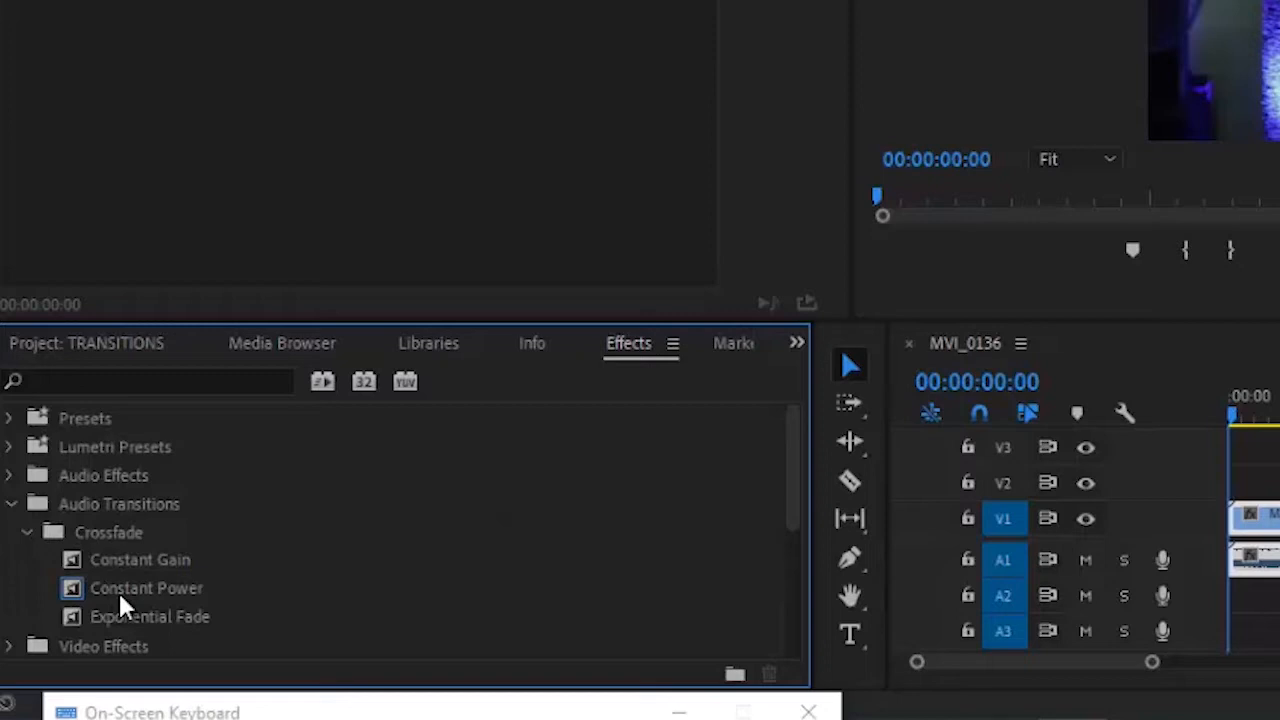
- Set Constant Gain, then Exponential Fade, as the default audio transition
click(128, 566)
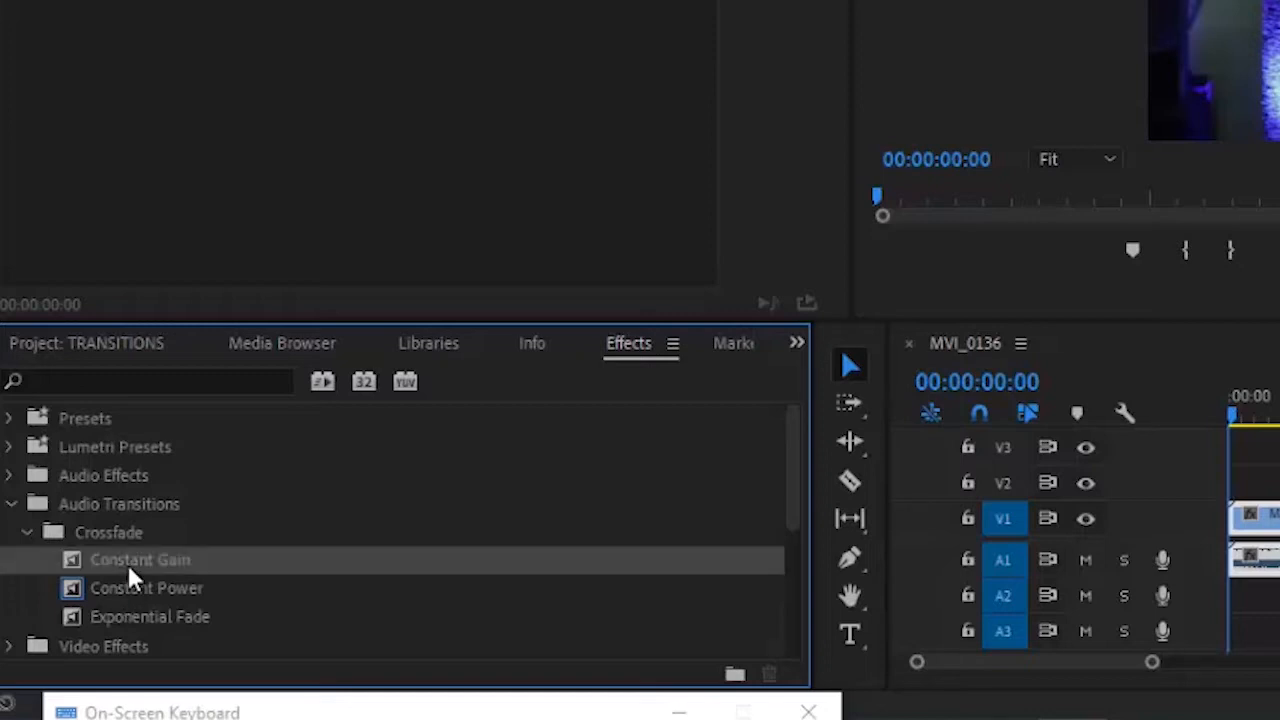
right_click(128, 566)
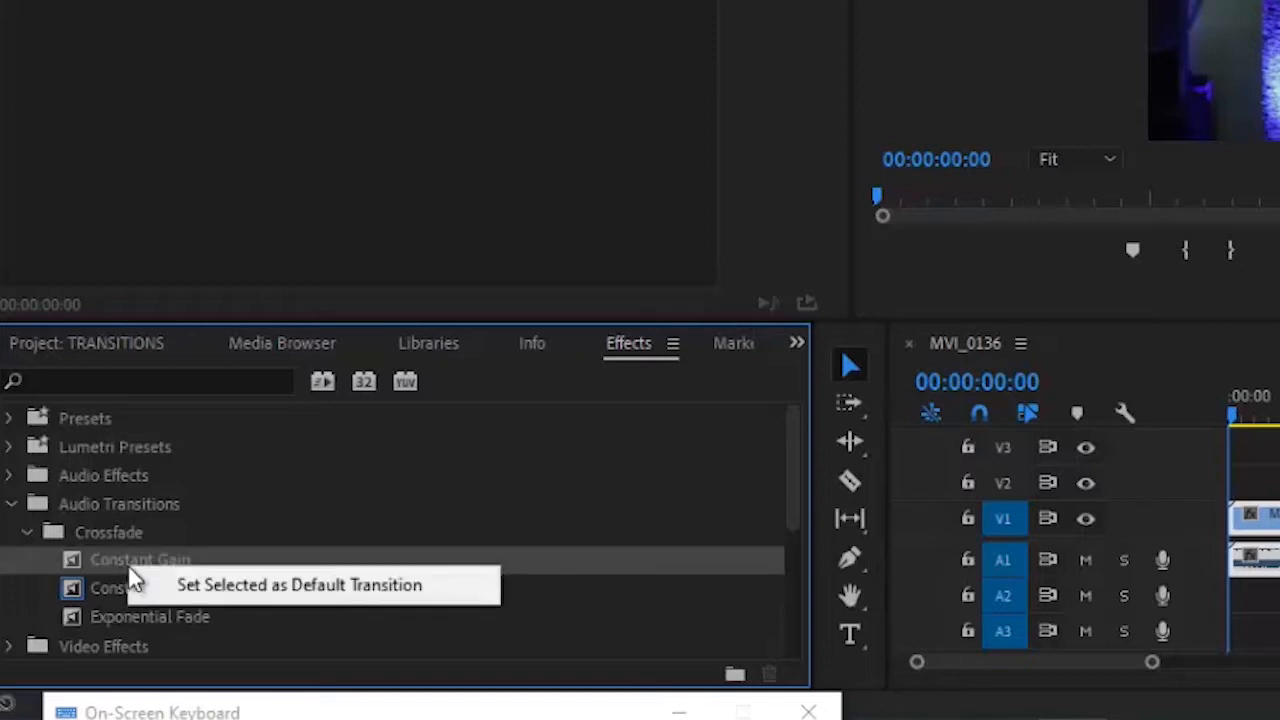
click(224, 586)
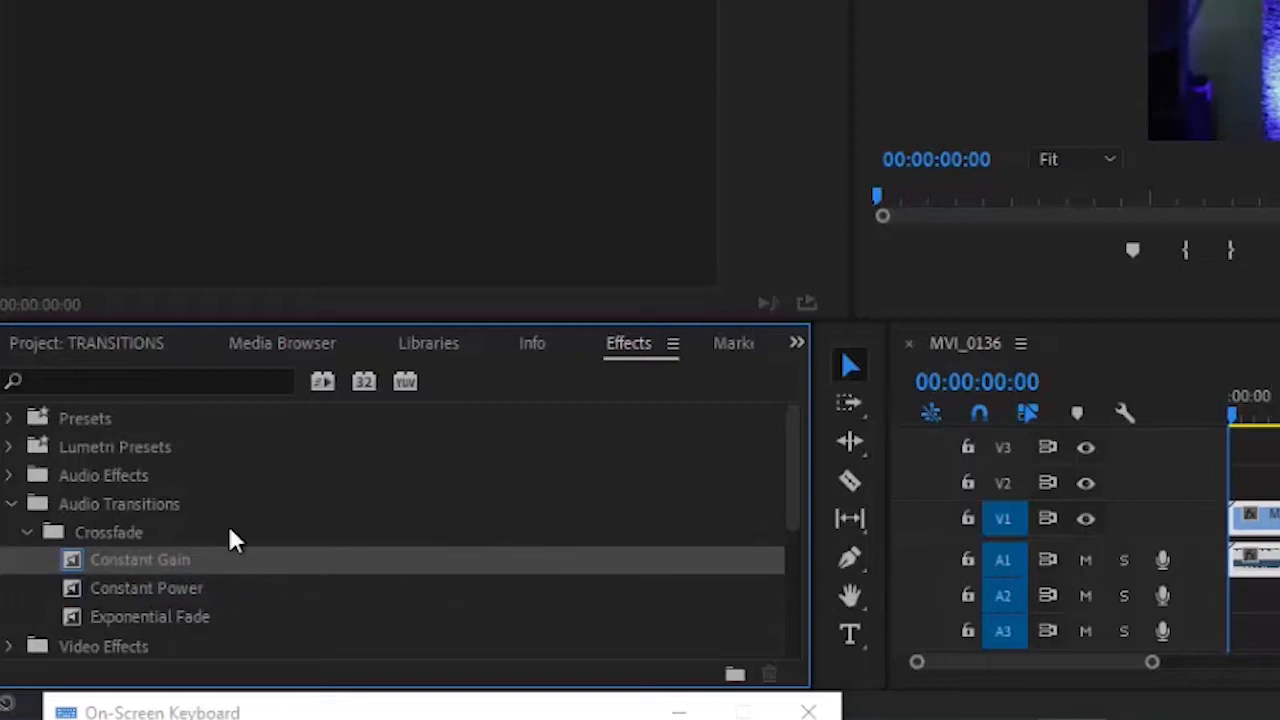
click(226, 600)
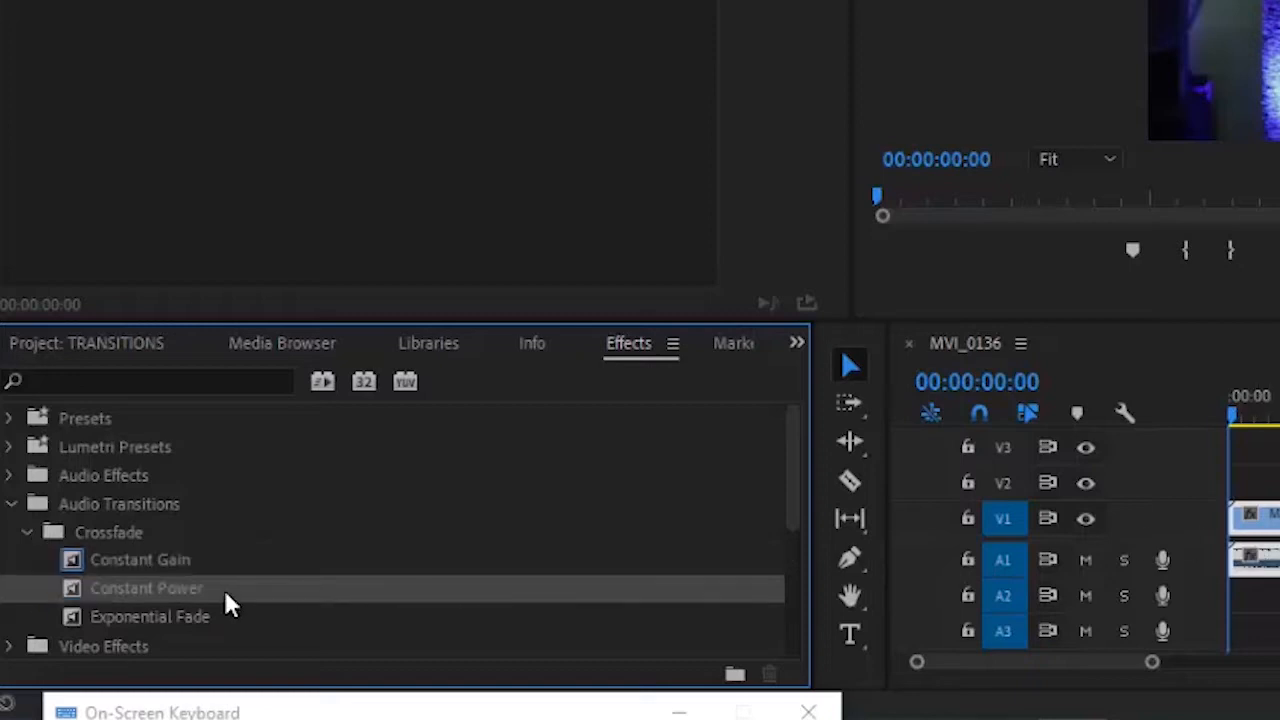
click(246, 614)
right_click(250, 614)
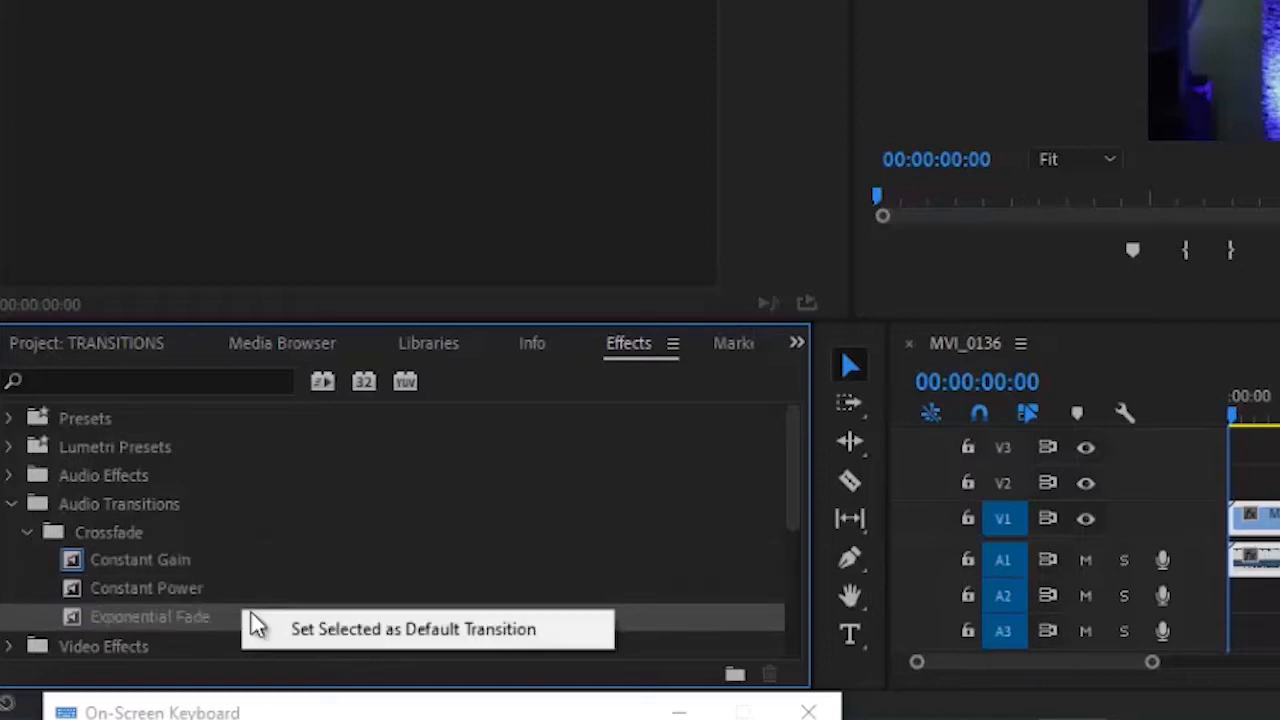
click(329, 625)
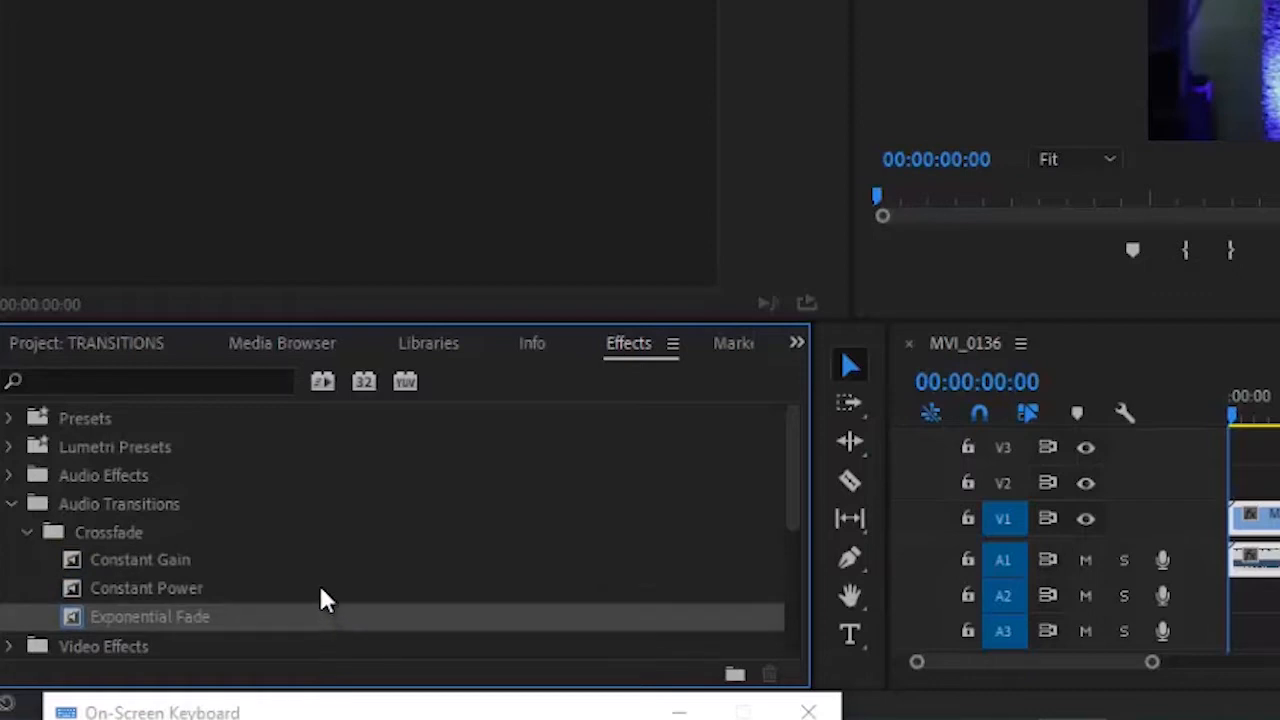
- Make Constant Power the default audio transition
click(319, 588)
right_click(320, 589)
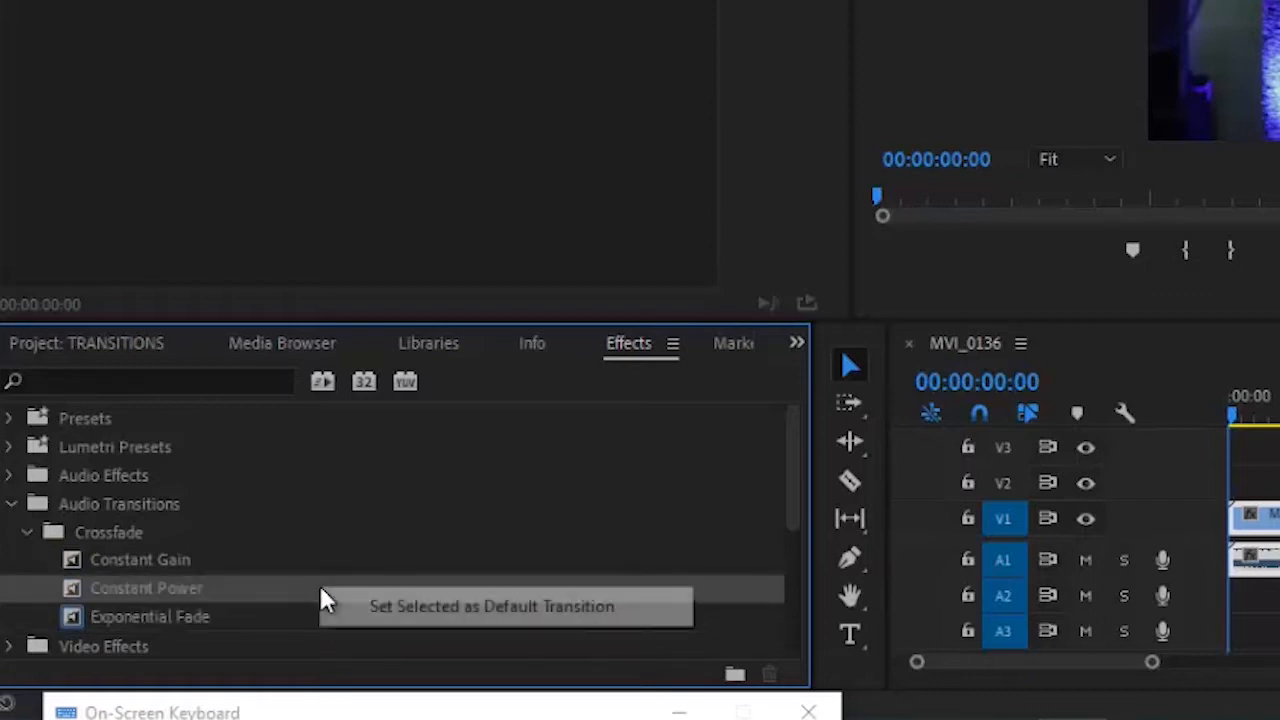
click(399, 606)
drag(793, 500, 792, 532)
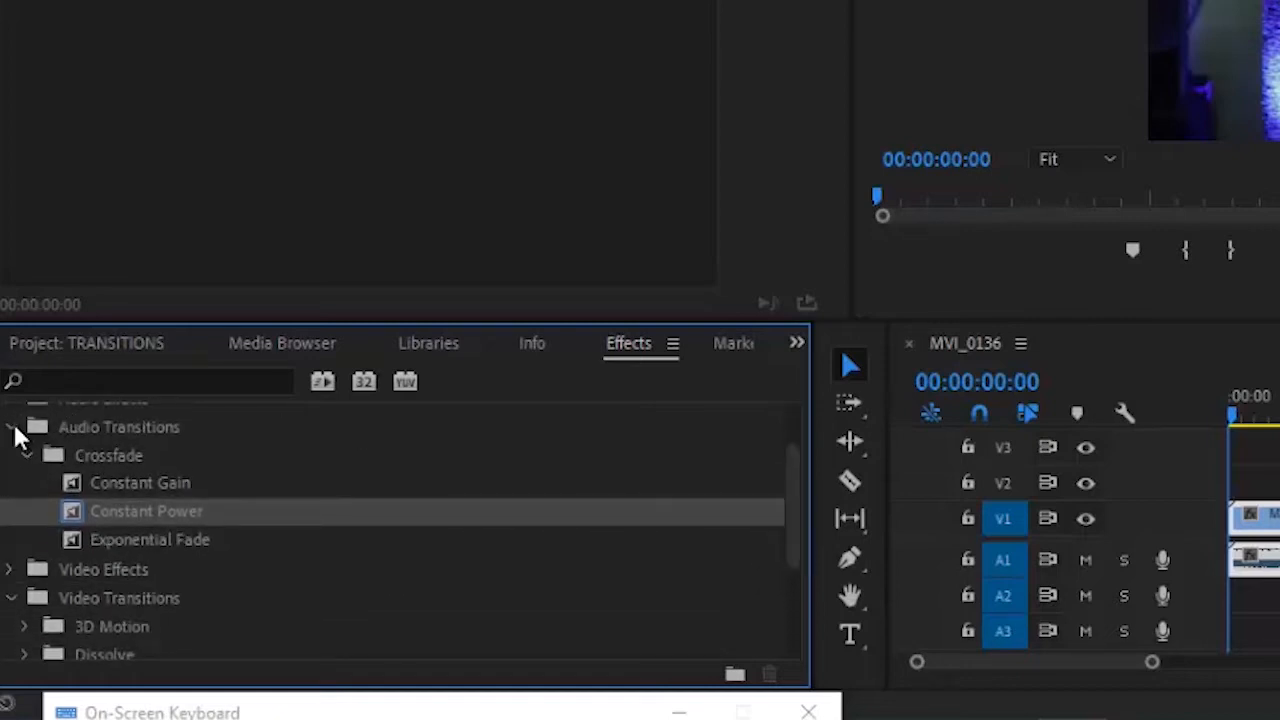
- Drag Additive Dissolve from Video Transitions > Dissolve onto the start of MVI_0135
click(12, 422)
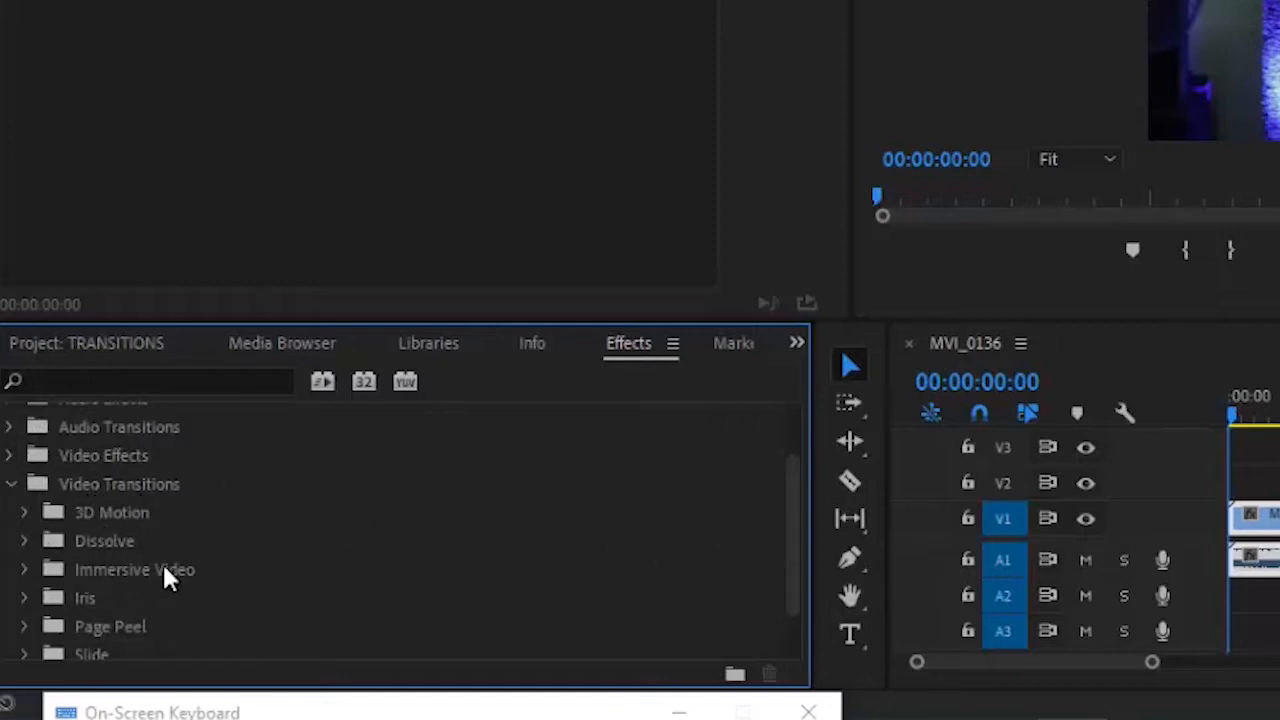
click(24, 541)
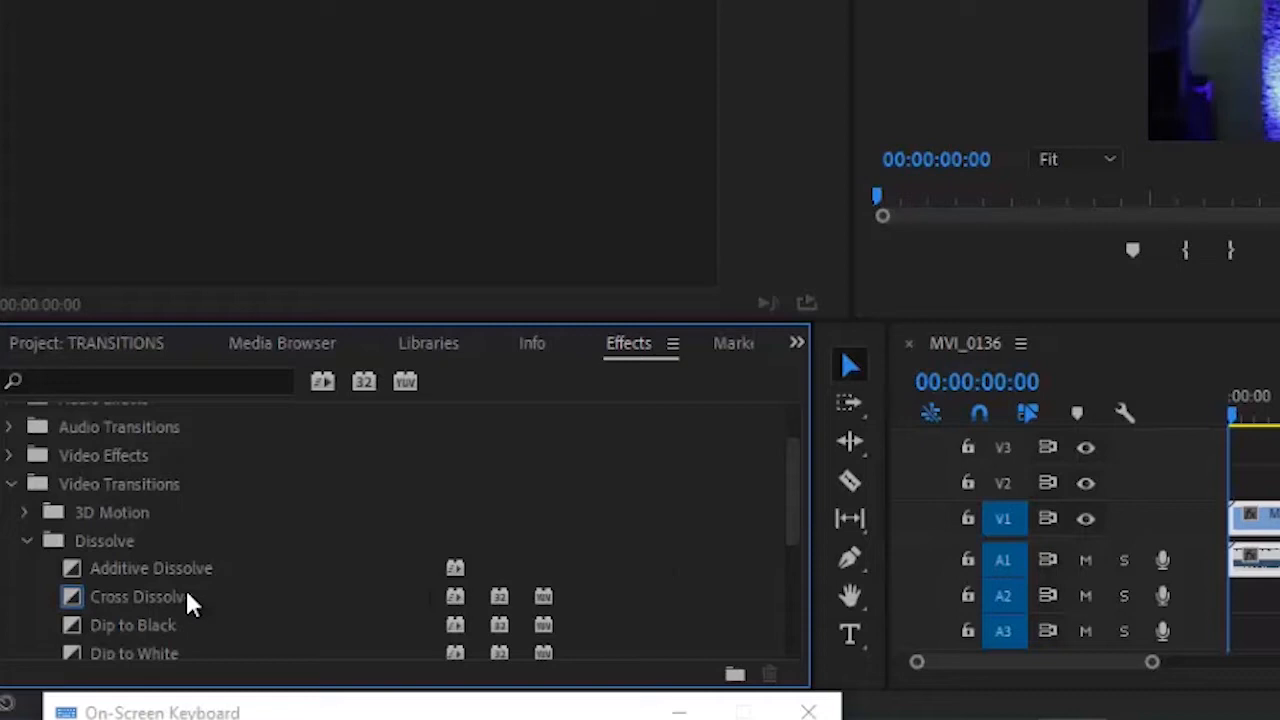
click(168, 603)
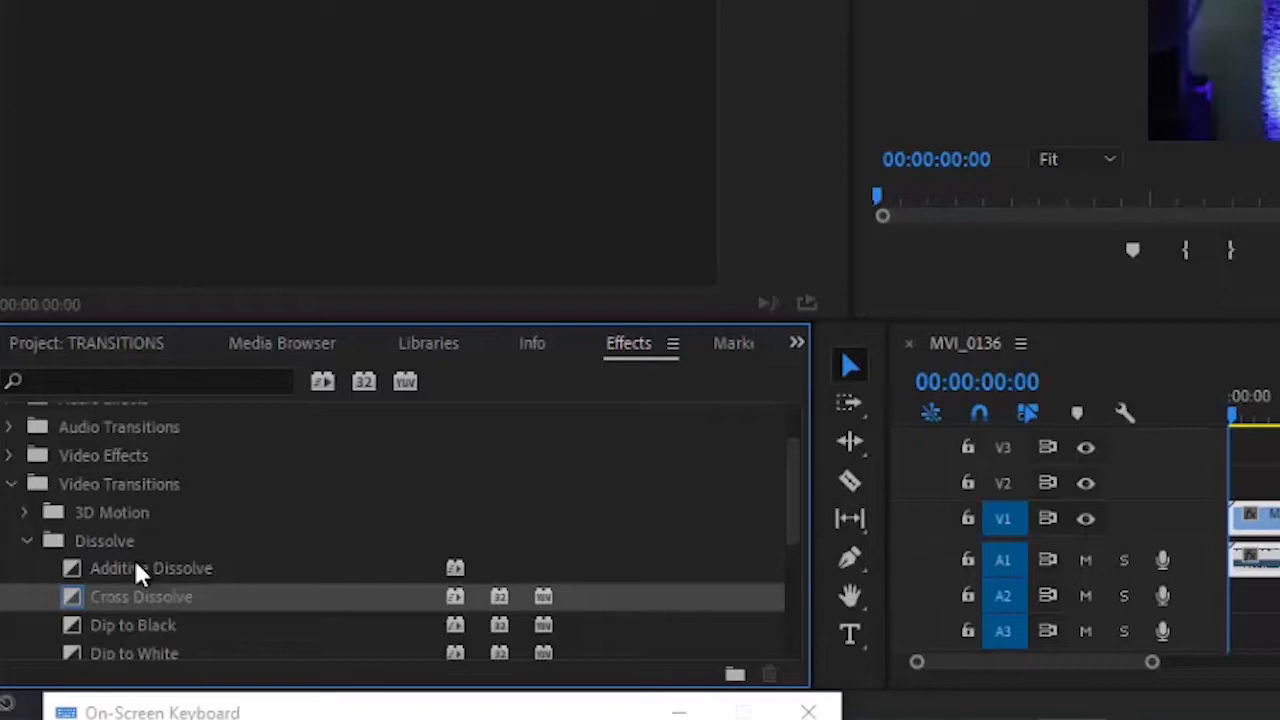
click(142, 574)
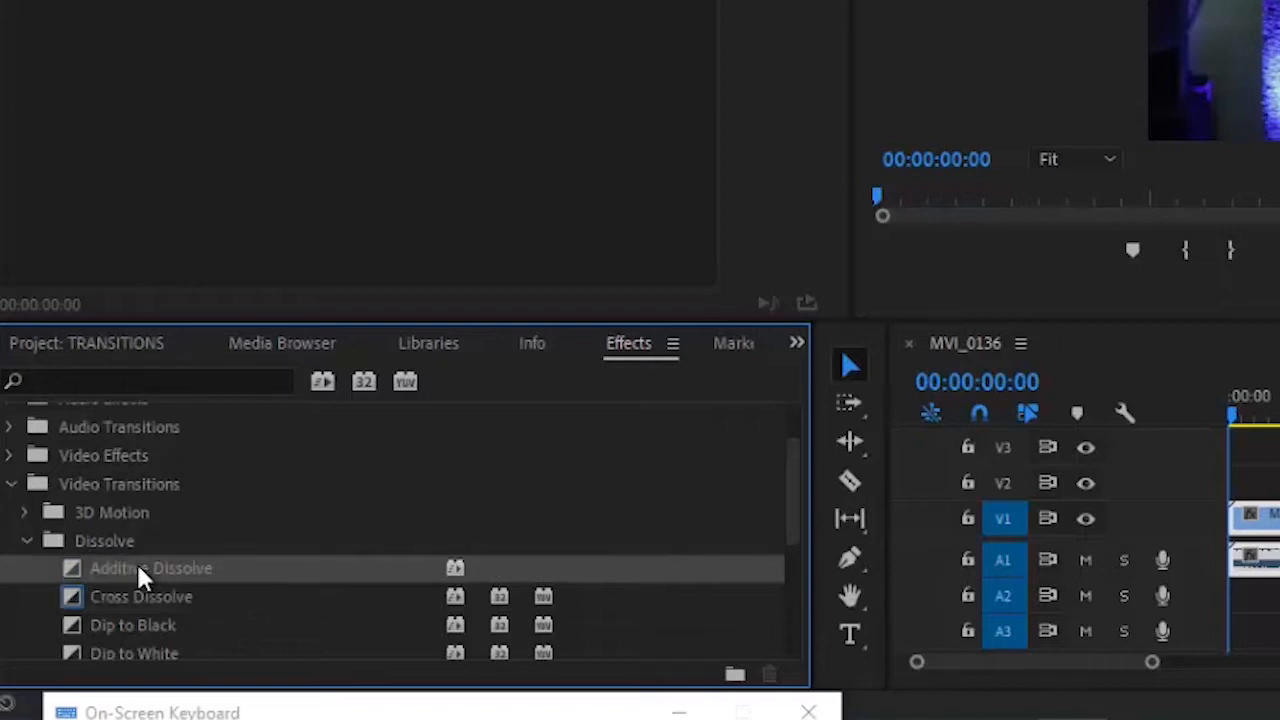
mouse_move(138, 566)
mouse_down()
mouse_move(573, 477)
mouse_move(1114, 500)
mouse_move(1248, 535)
mouse_move(1192, 535)
mouse_up()
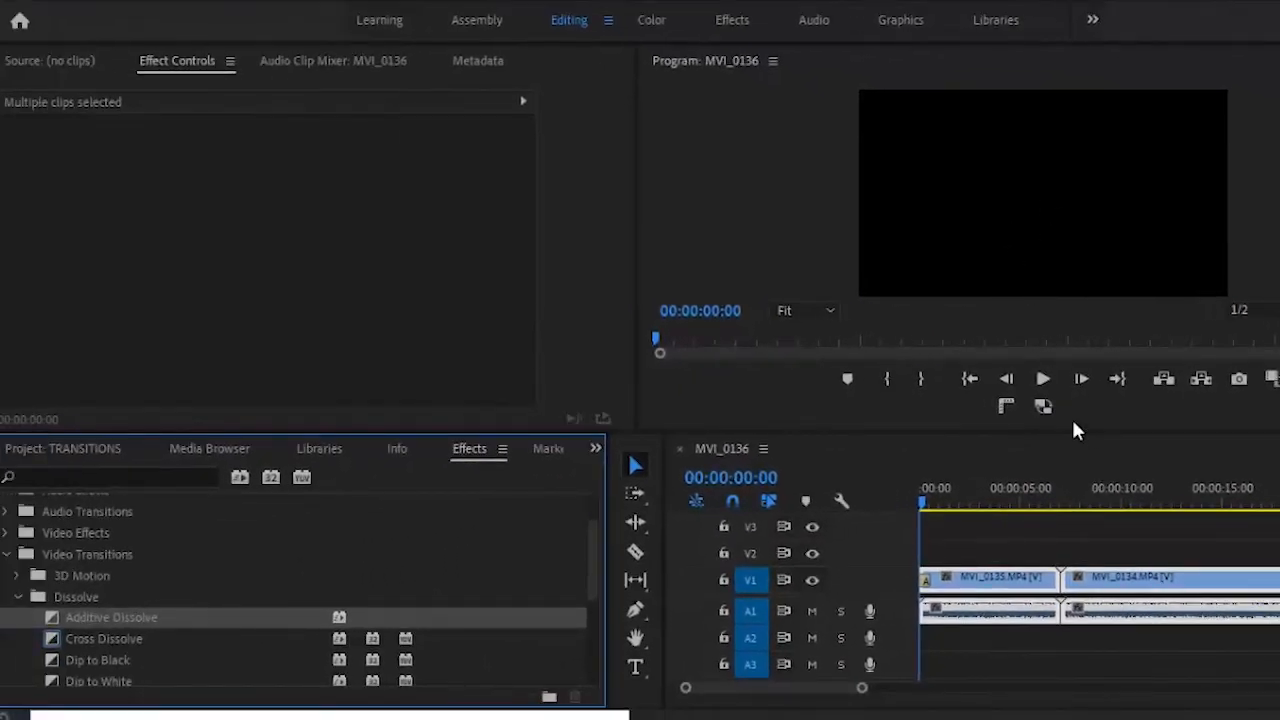
- Preview the Additive Dissolve opening, rewind to the sequence start and mute audio track A1
click(1042, 379)
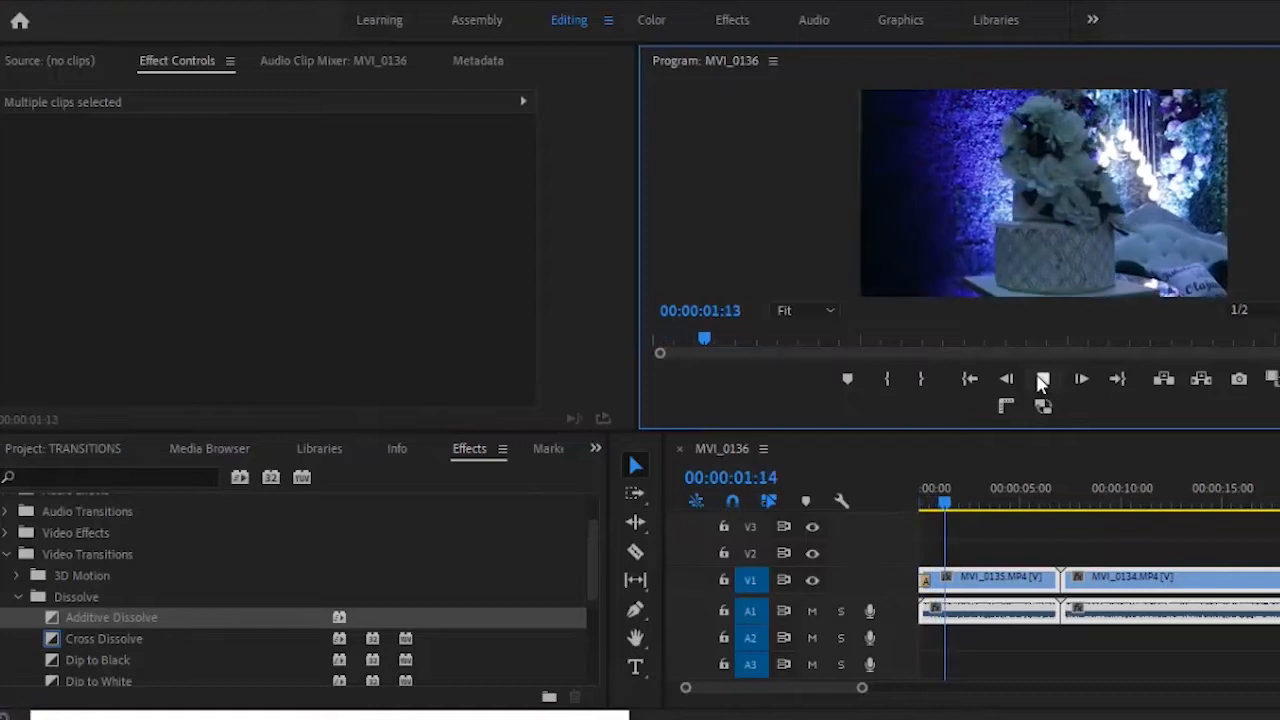
click(1042, 379)
drag(950, 510, 916, 509)
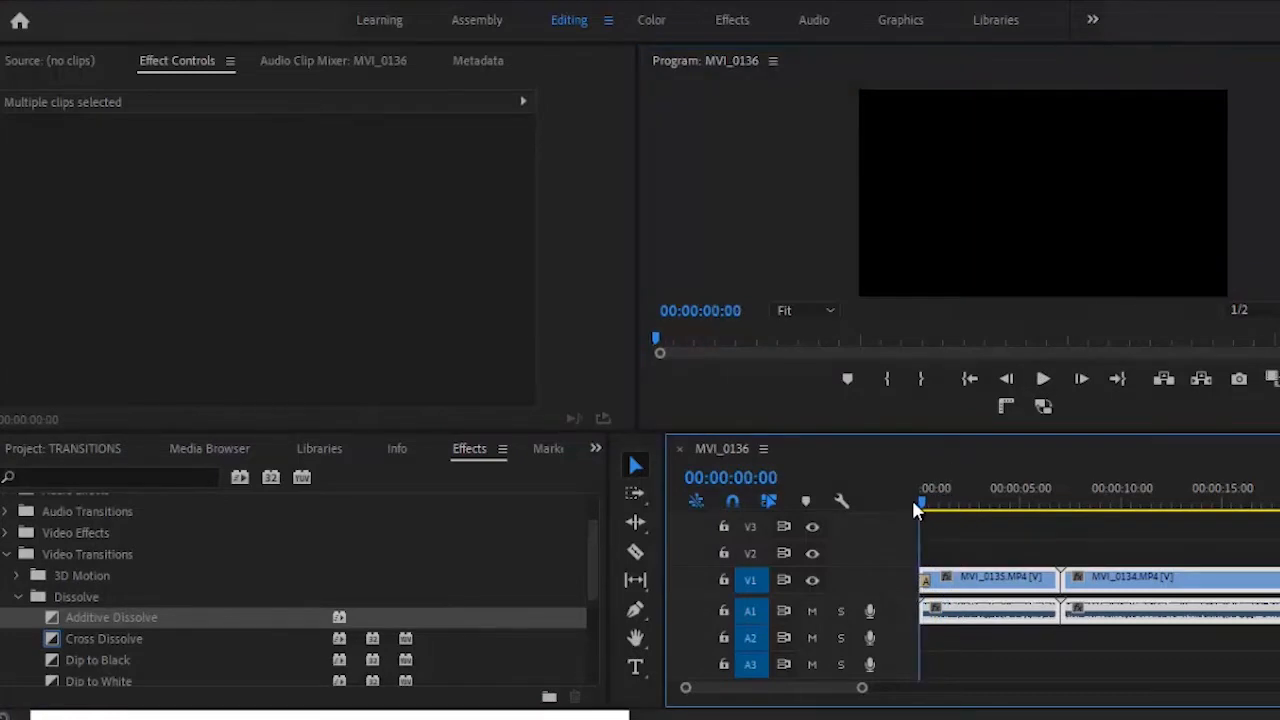
click(812, 611)
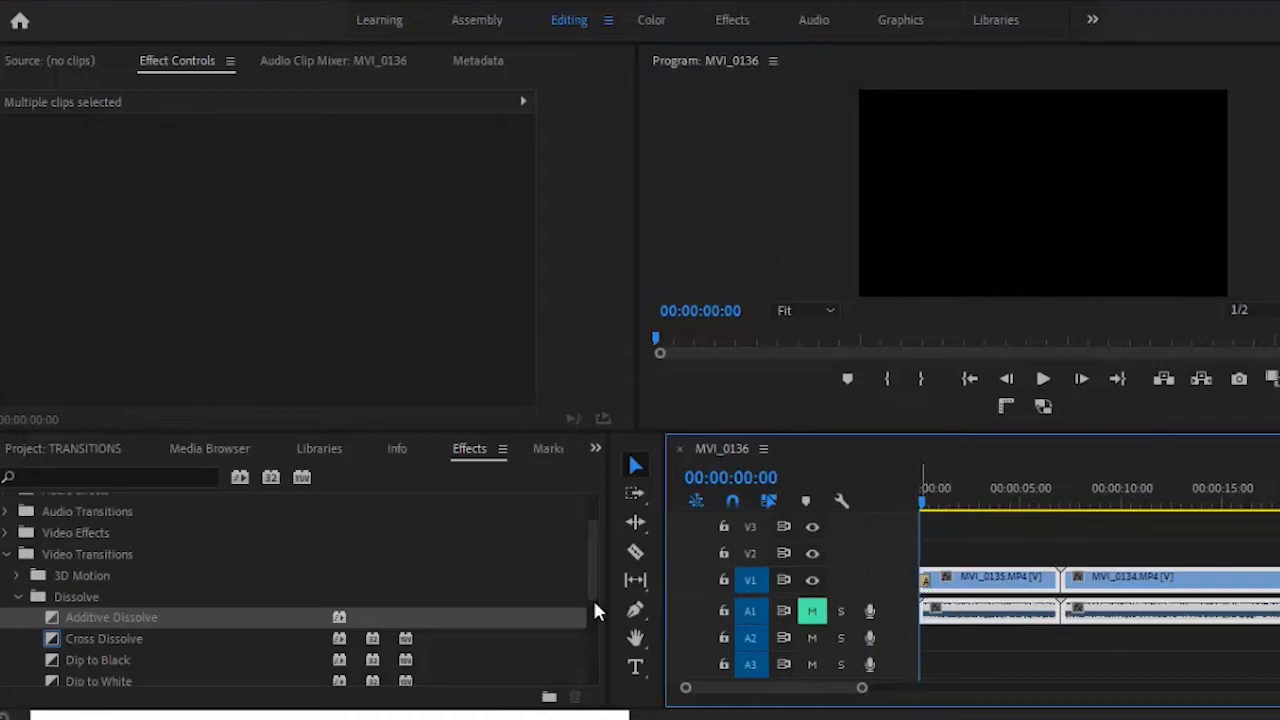
- Apply Dip to Black to the start of MVI_0135, preview it and rewind
click(151, 660)
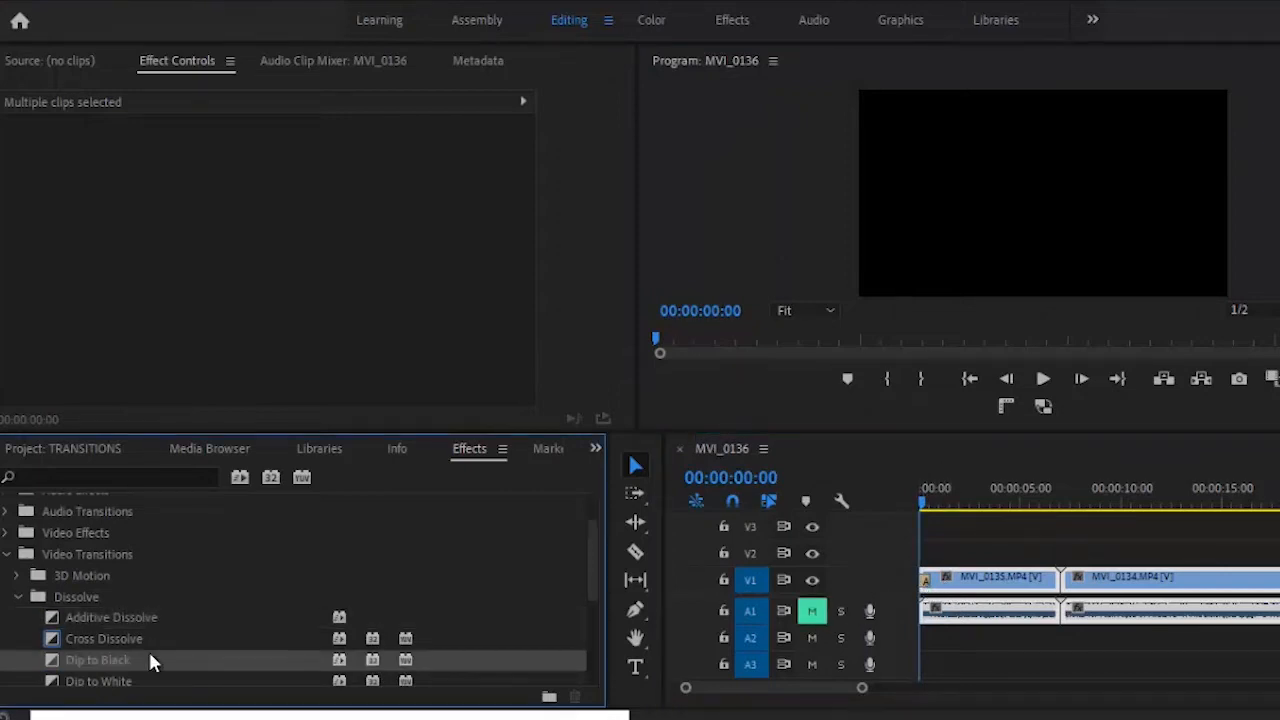
mouse_move(148, 660)
mouse_down()
mouse_move(722, 562)
mouse_move(926, 584)
mouse_move(930, 598)
mouse_move(924, 588)
mouse_up()
click(1043, 379)
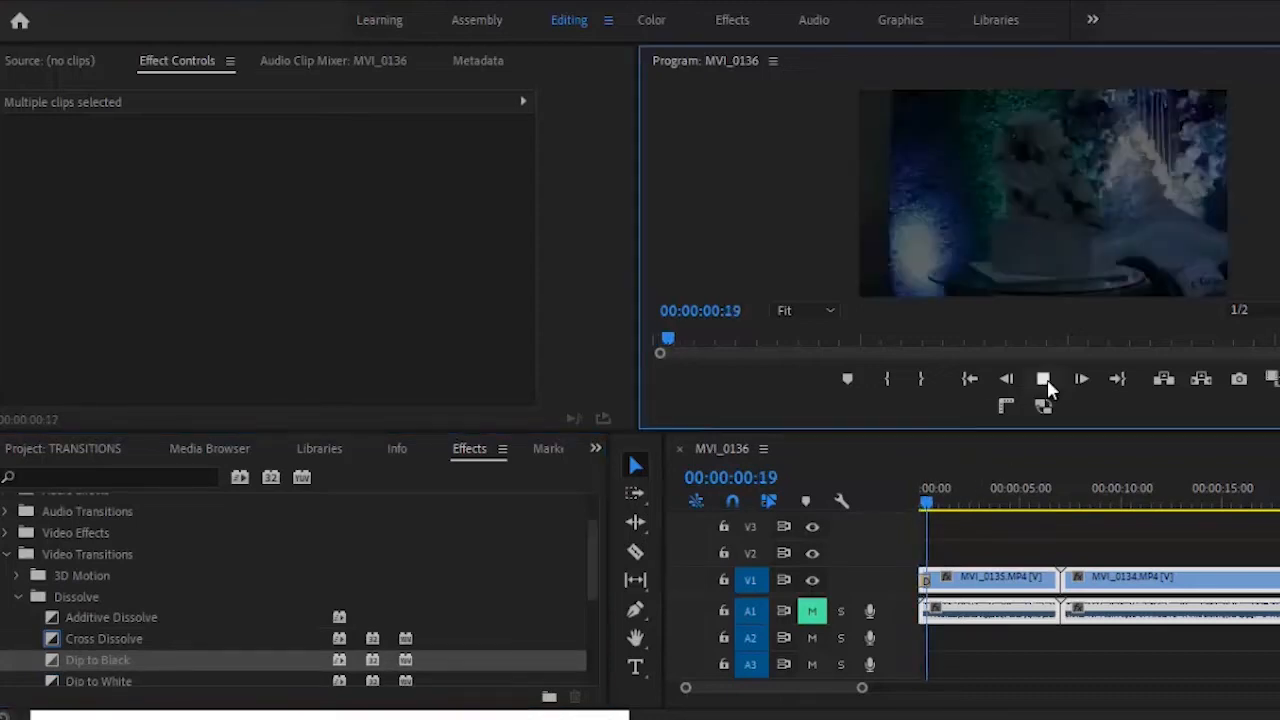
click(1043, 379)
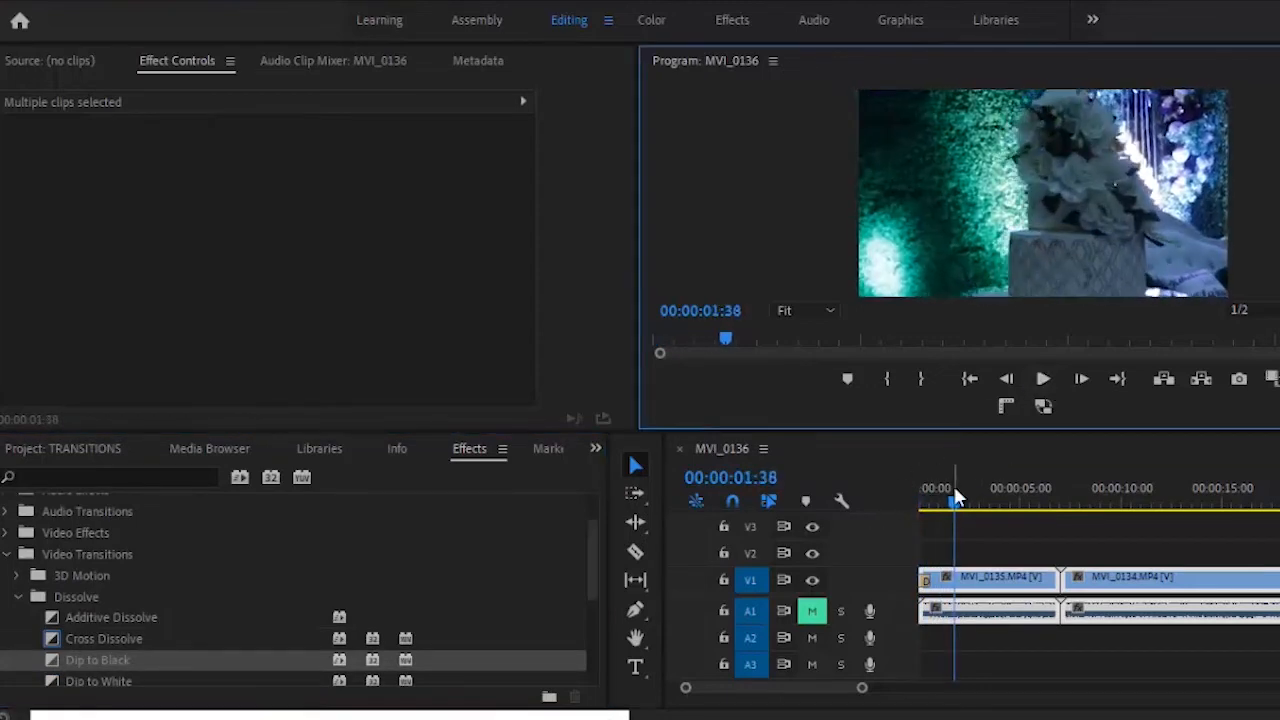
drag(955, 497, 843, 500)
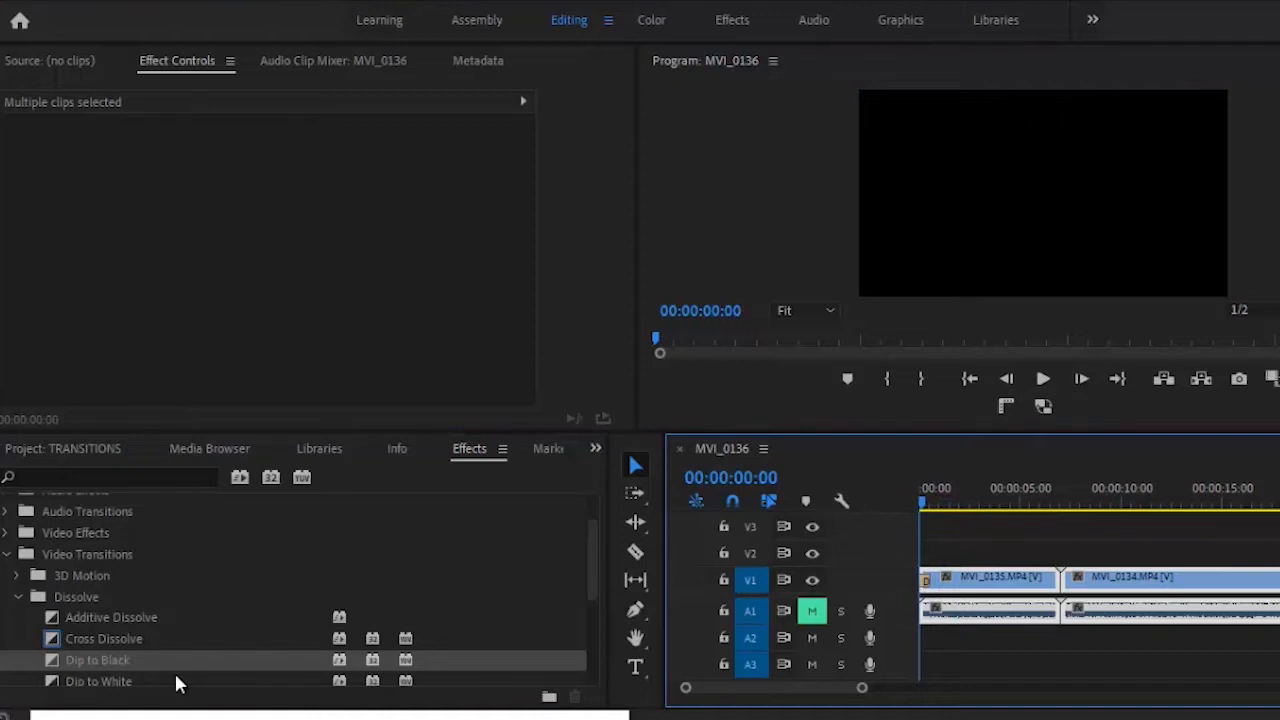
- Replace it with Dip to White, preview the opening twice and rewind to the start
mouse_move(159, 675)
mouse_down()
mouse_move(878, 577)
mouse_move(955, 590)
mouse_move(925, 590)
mouse_up()
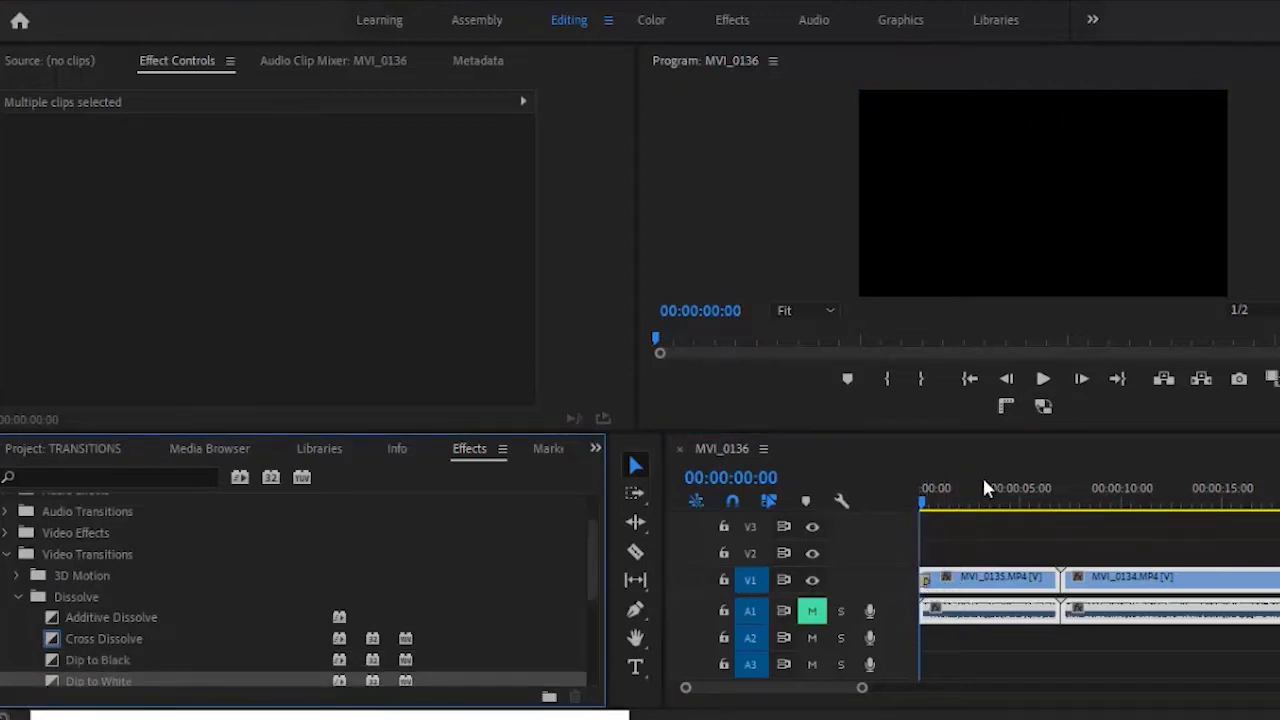
click(1043, 378)
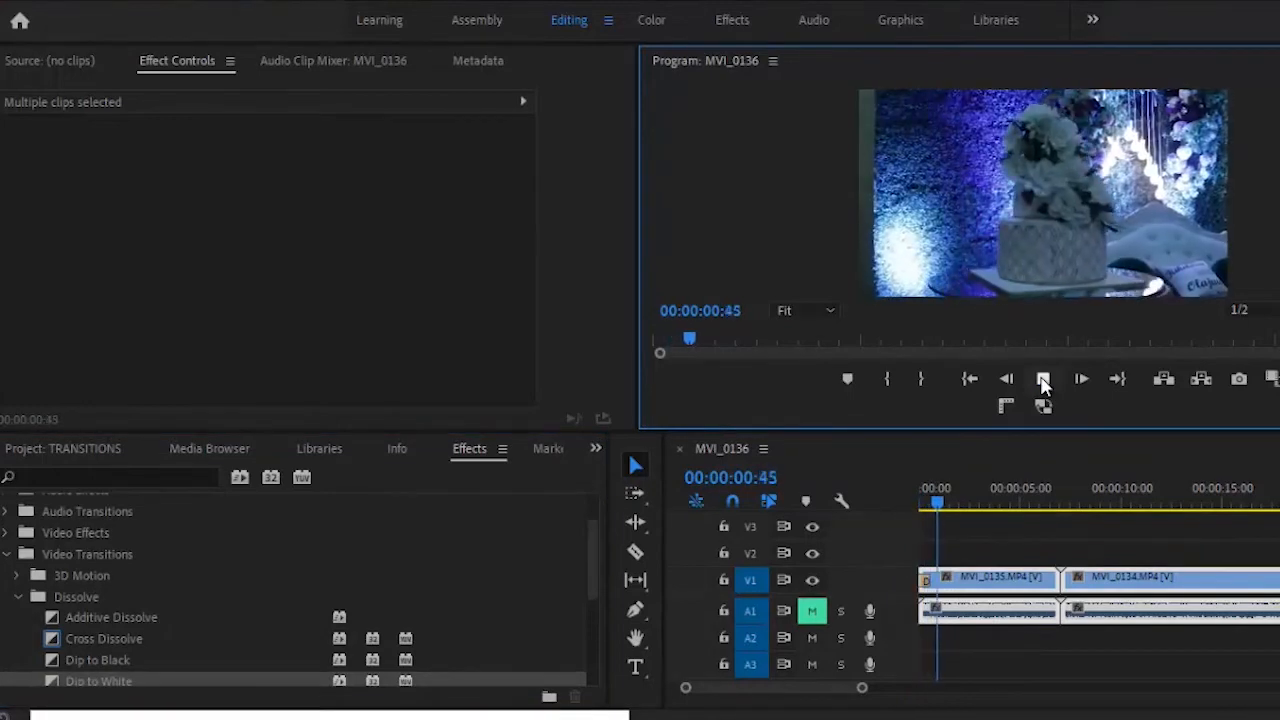
click(1043, 378)
key(Home)
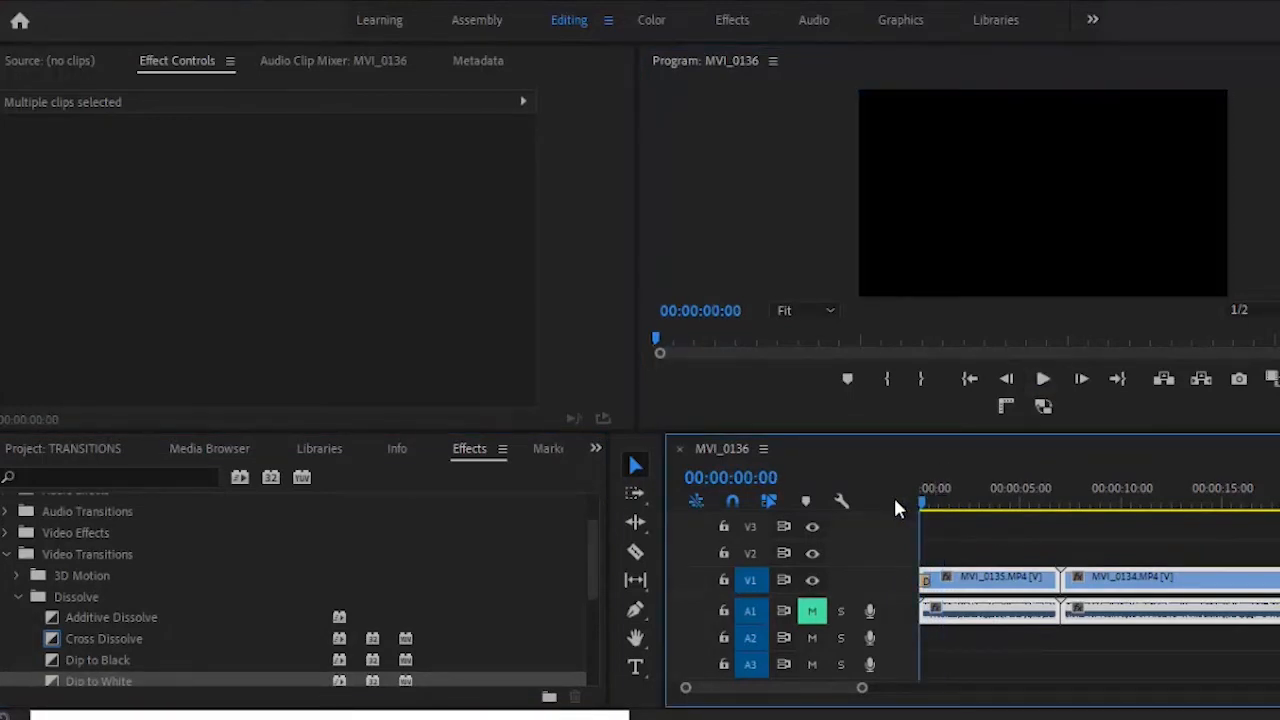
click(1042, 382)
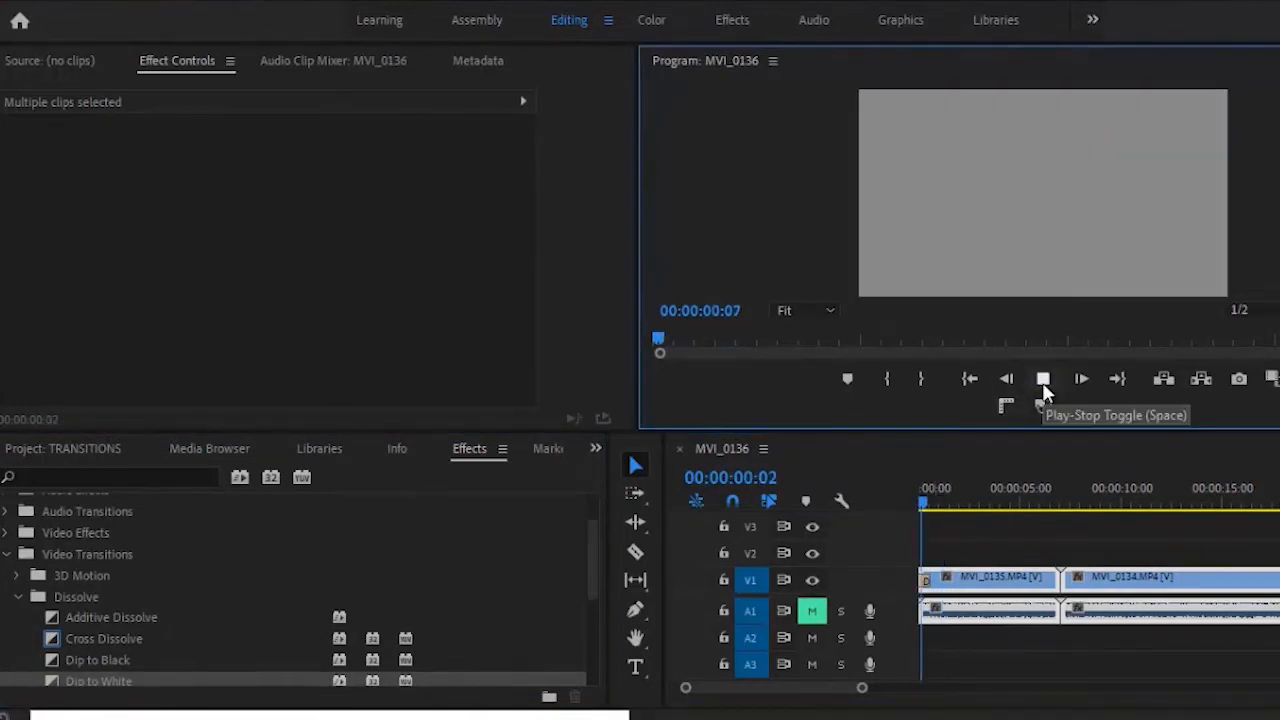
click(1043, 382)
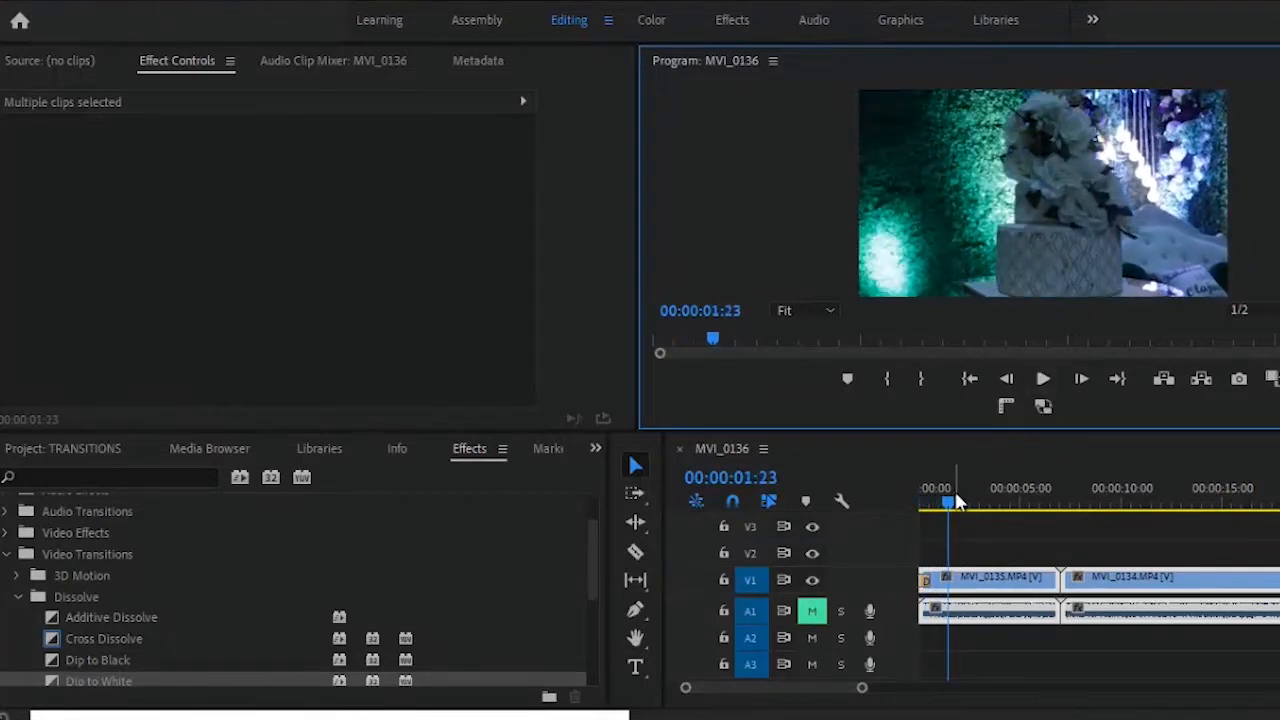
drag(952, 490, 901, 492)
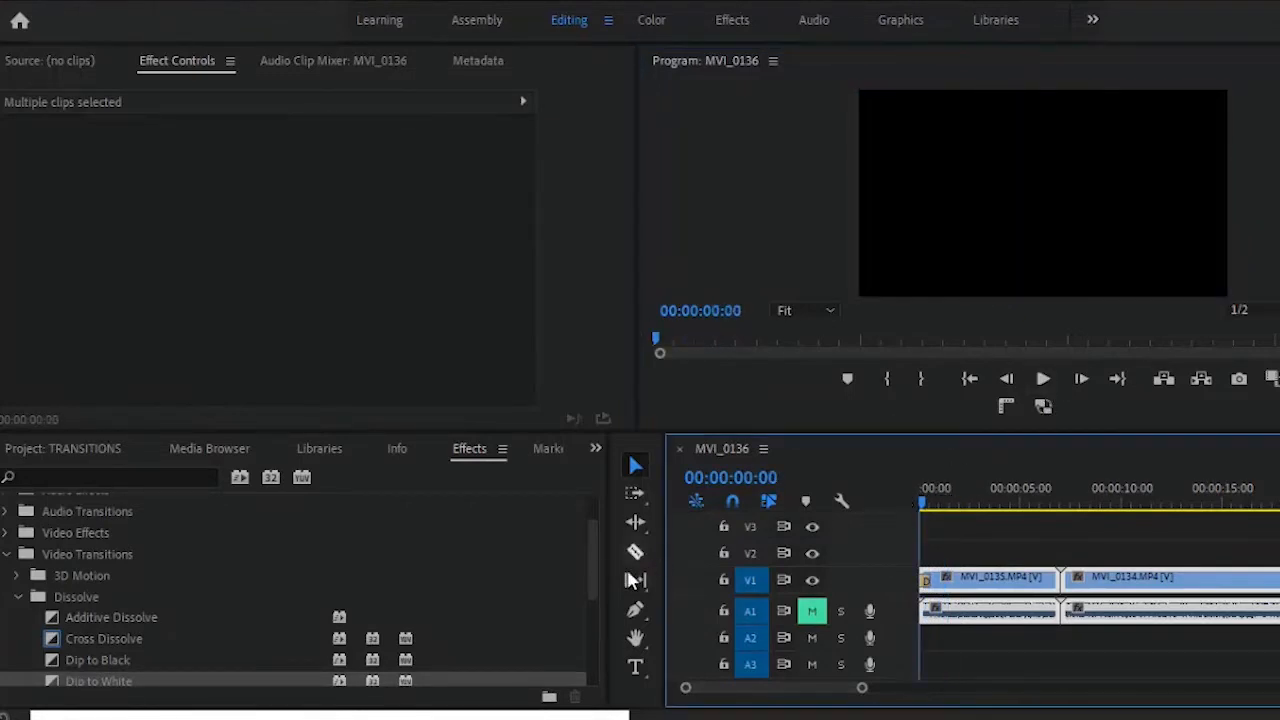
- Swap the opening Dip to White on MVI_0135 for Film Dissolve, play it and rewind
drag(592, 551, 592, 620)
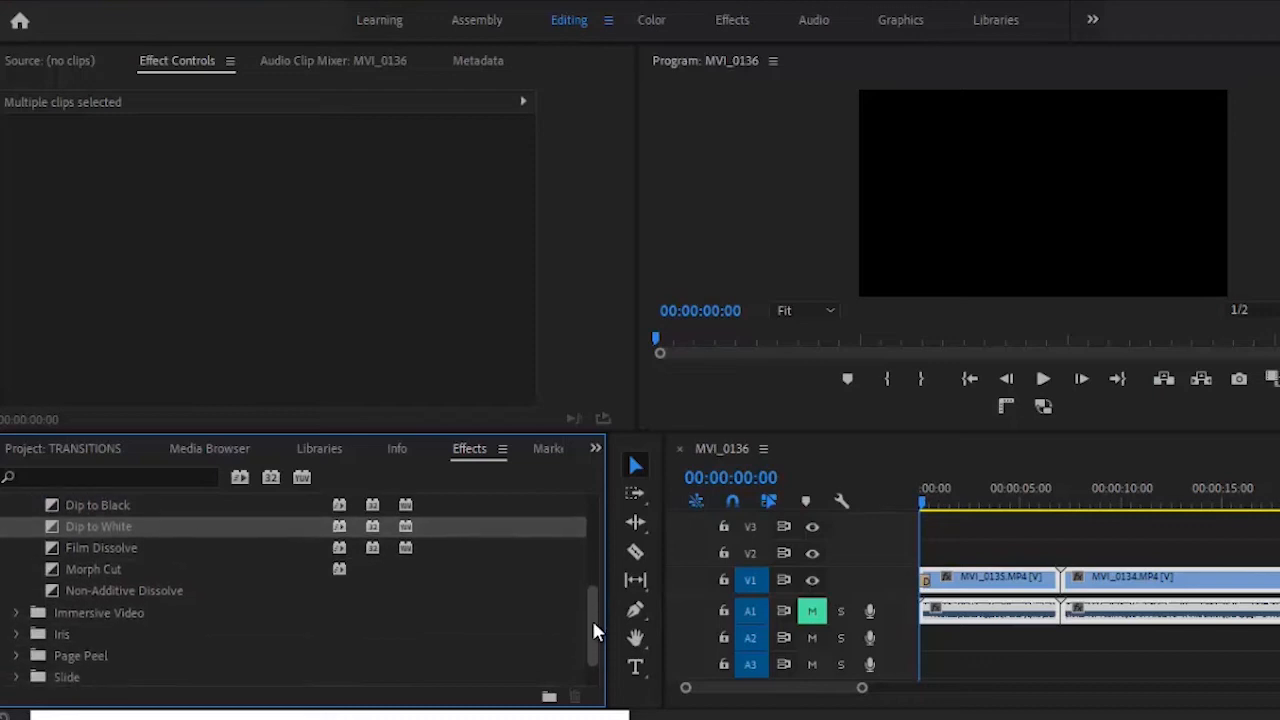
click(925, 588)
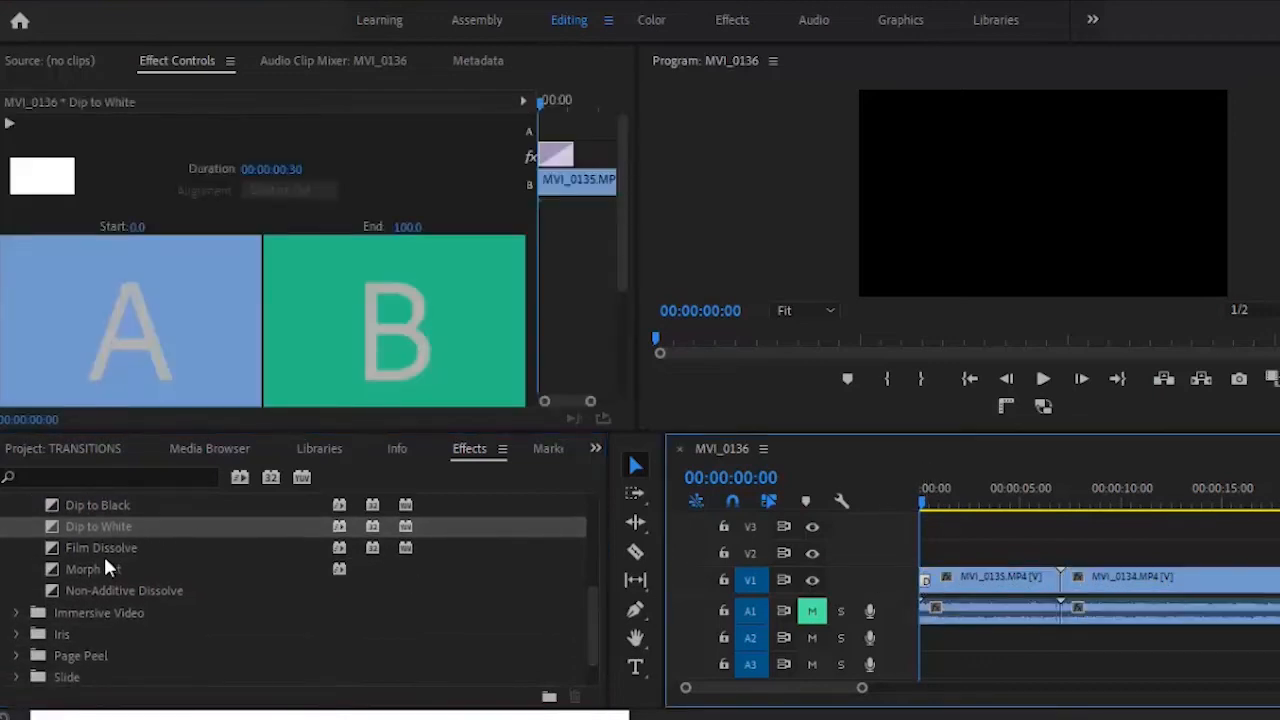
mouse_move(104, 547)
mouse_down()
mouse_move(800, 530)
mouse_move(926, 576)
mouse_move(925, 590)
mouse_up()
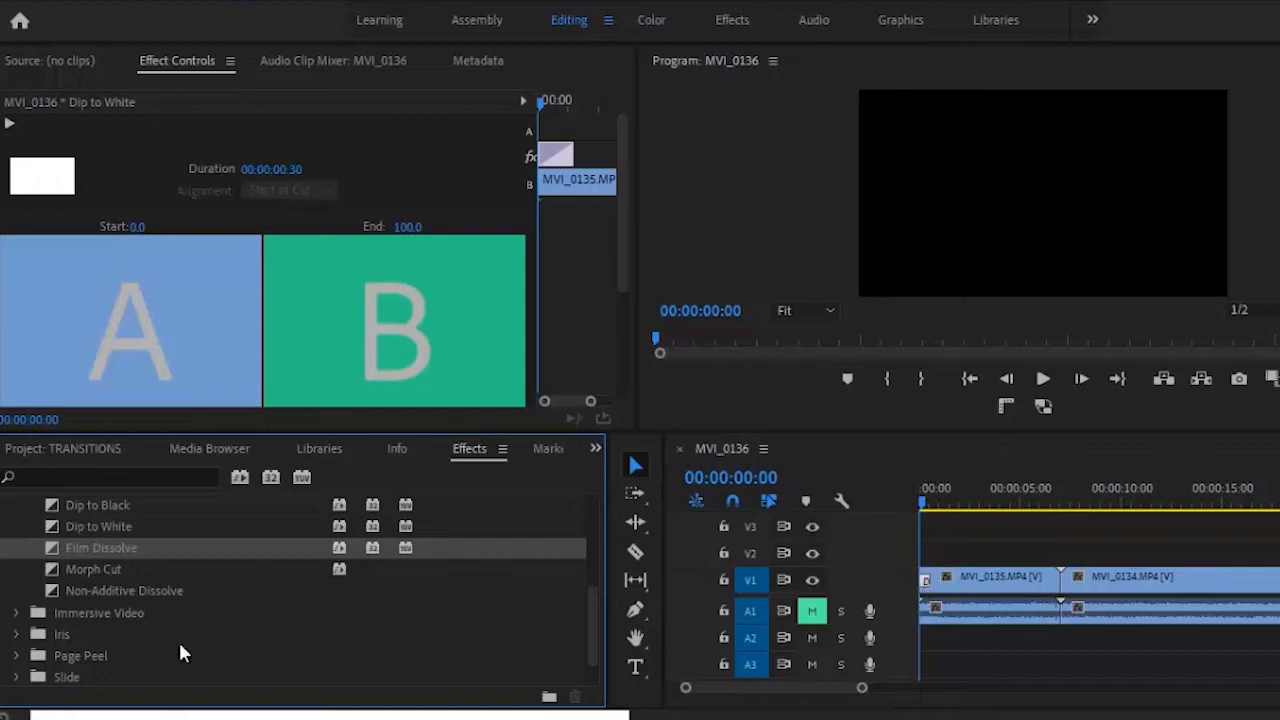
drag(182, 554, 926, 580)
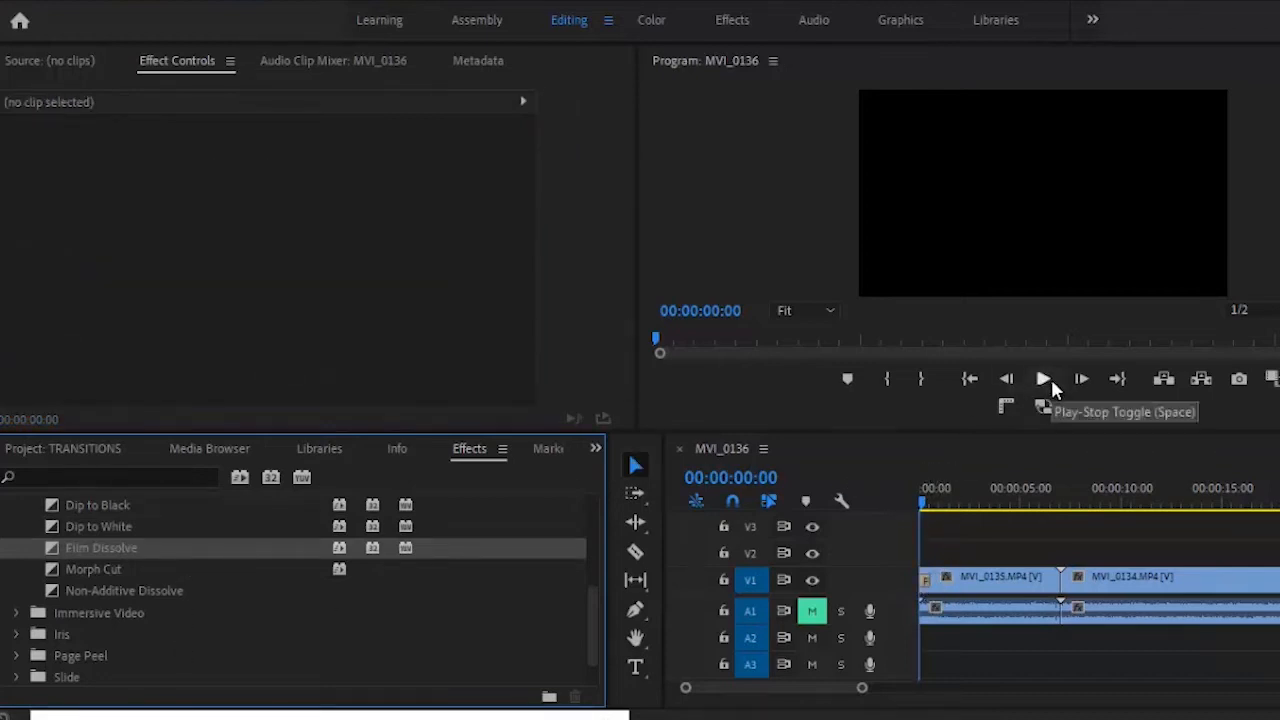
click(1048, 378)
click(1051, 380)
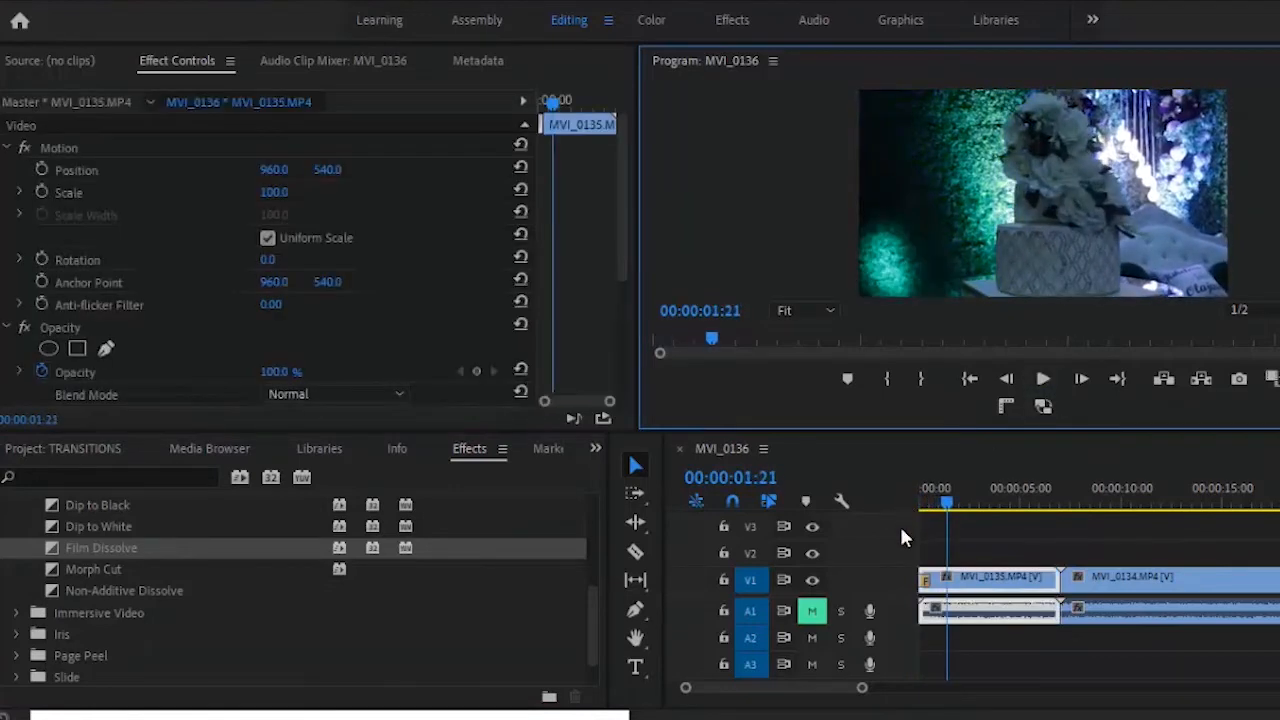
drag(949, 502, 903, 505)
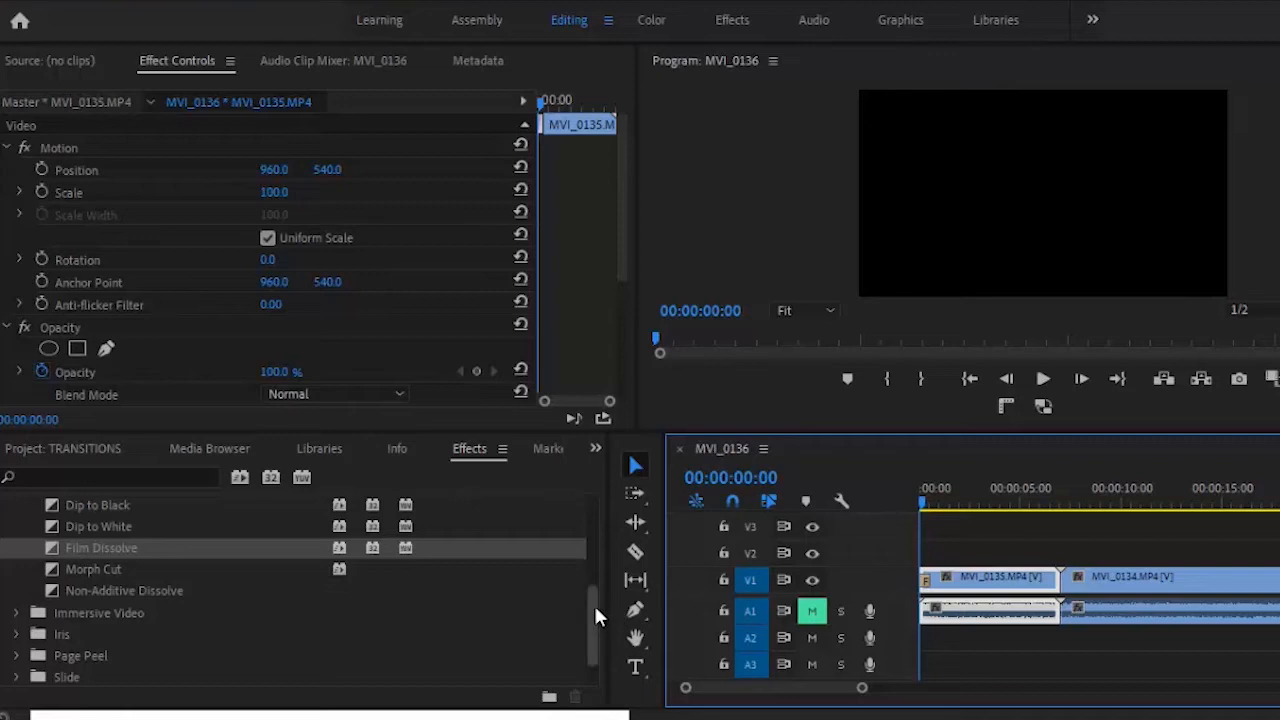
- Place Iris Box on the MVI_0135/MVI_0134 cut, dismiss the media warning and preview it
click(16, 612)
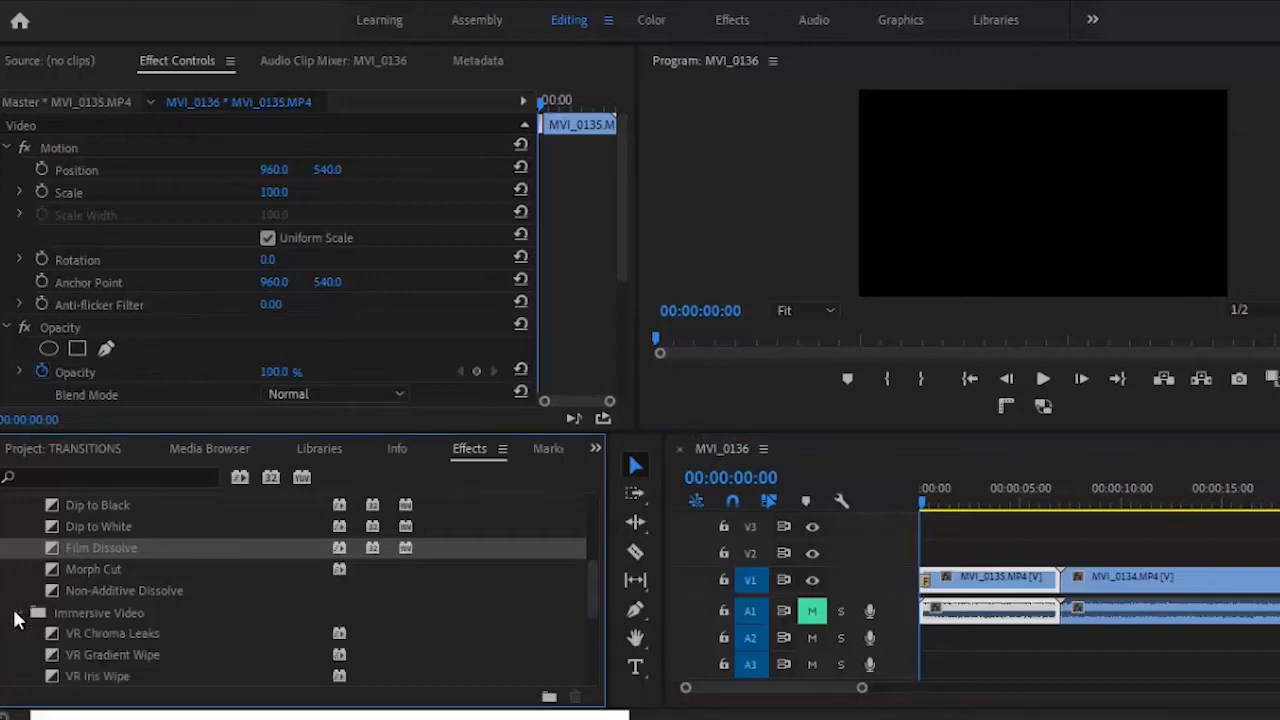
click(18, 613)
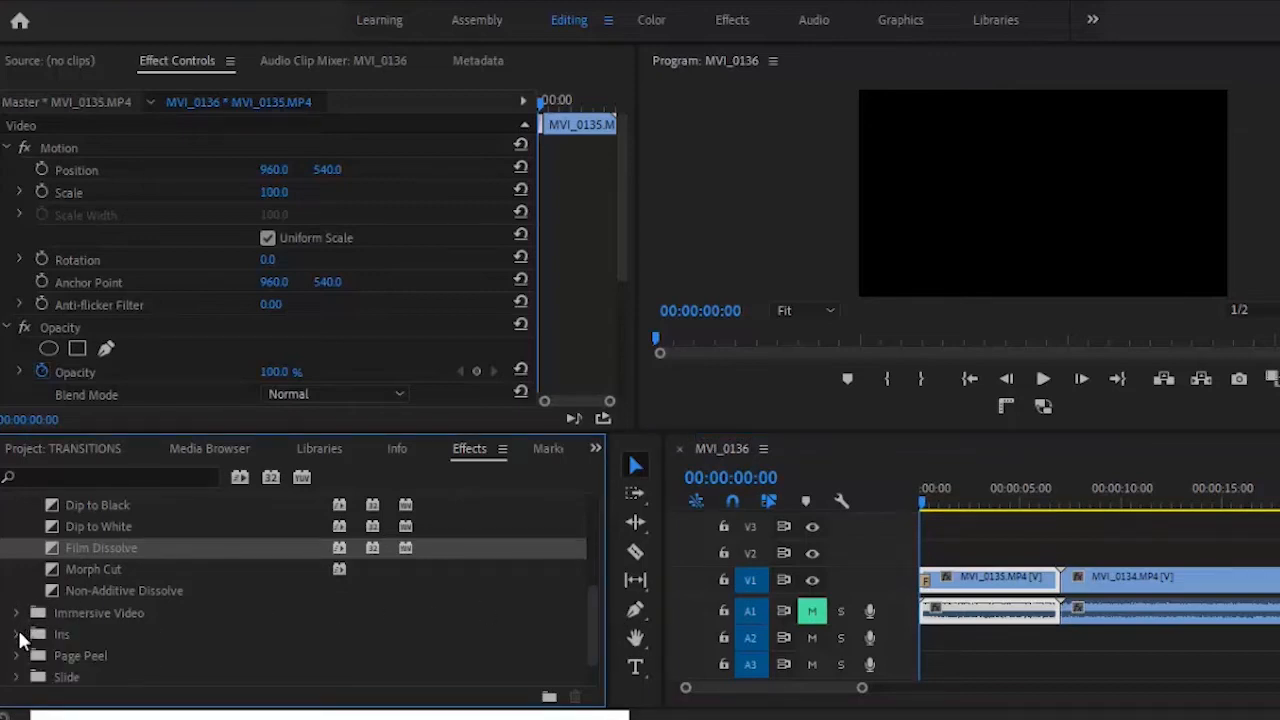
click(17, 634)
click(99, 654)
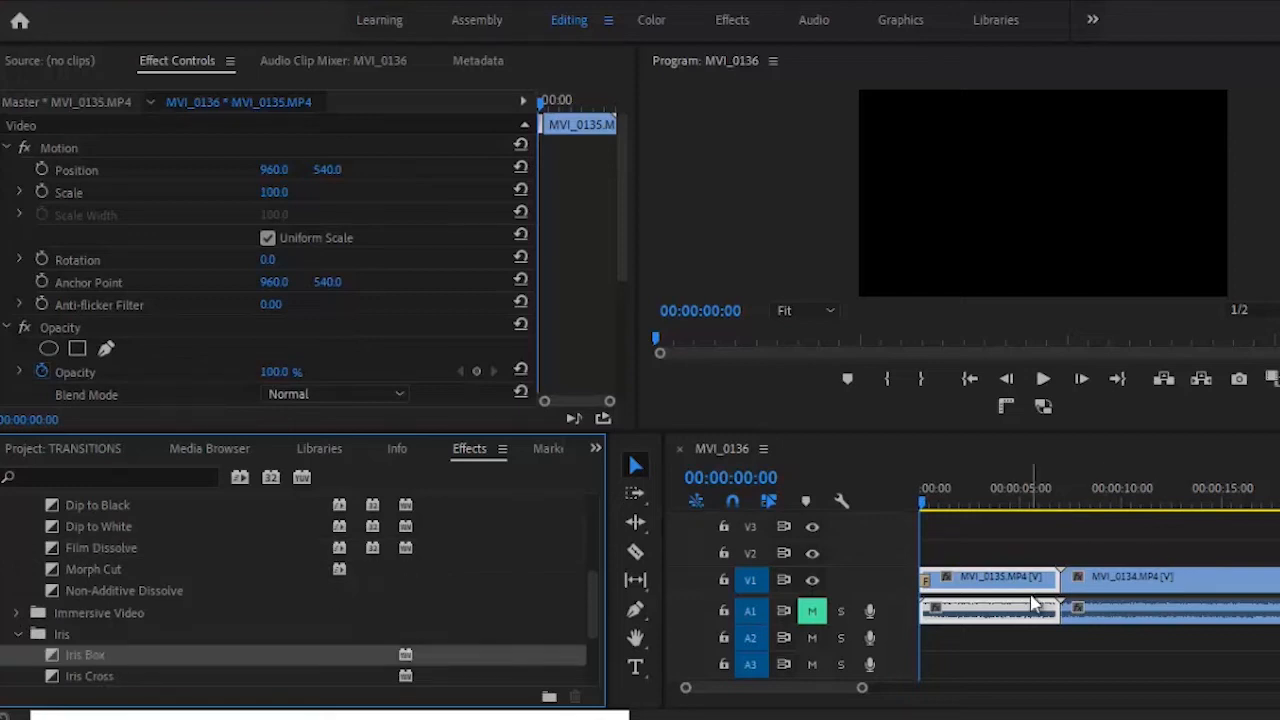
drag(1035, 604, 1062, 586)
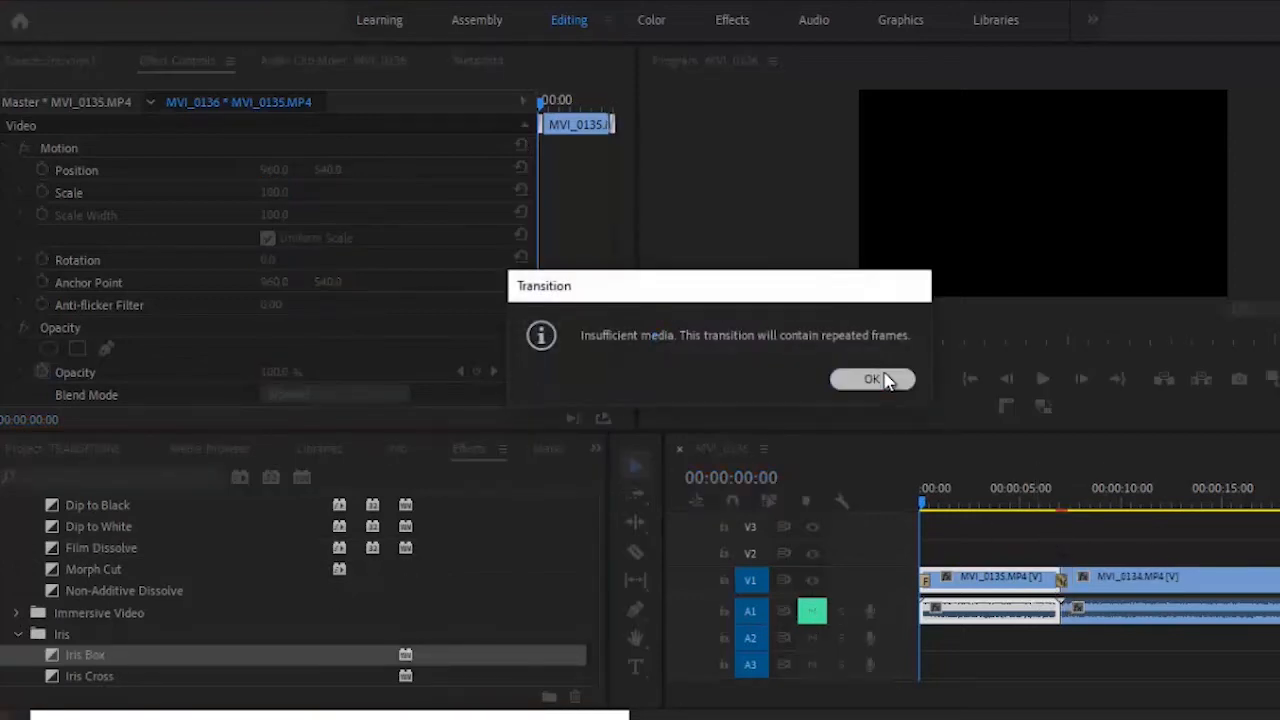
click(886, 380)
click(1055, 495)
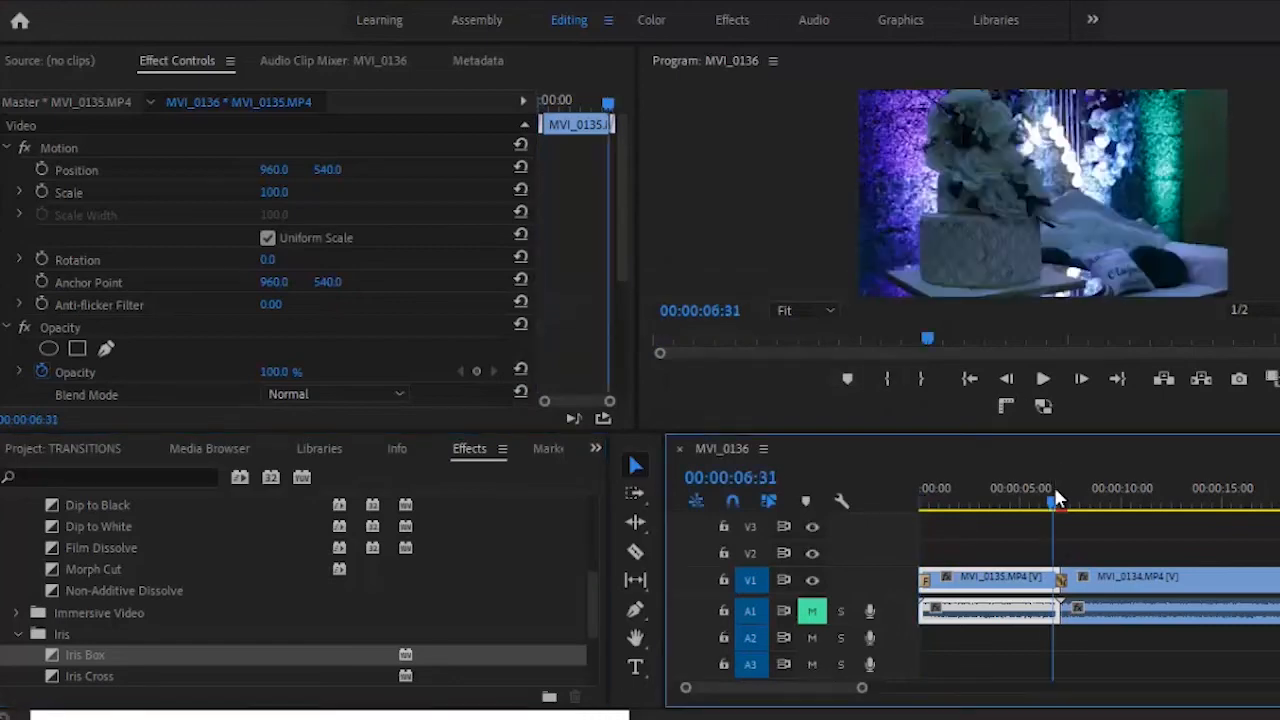
click(1042, 384)
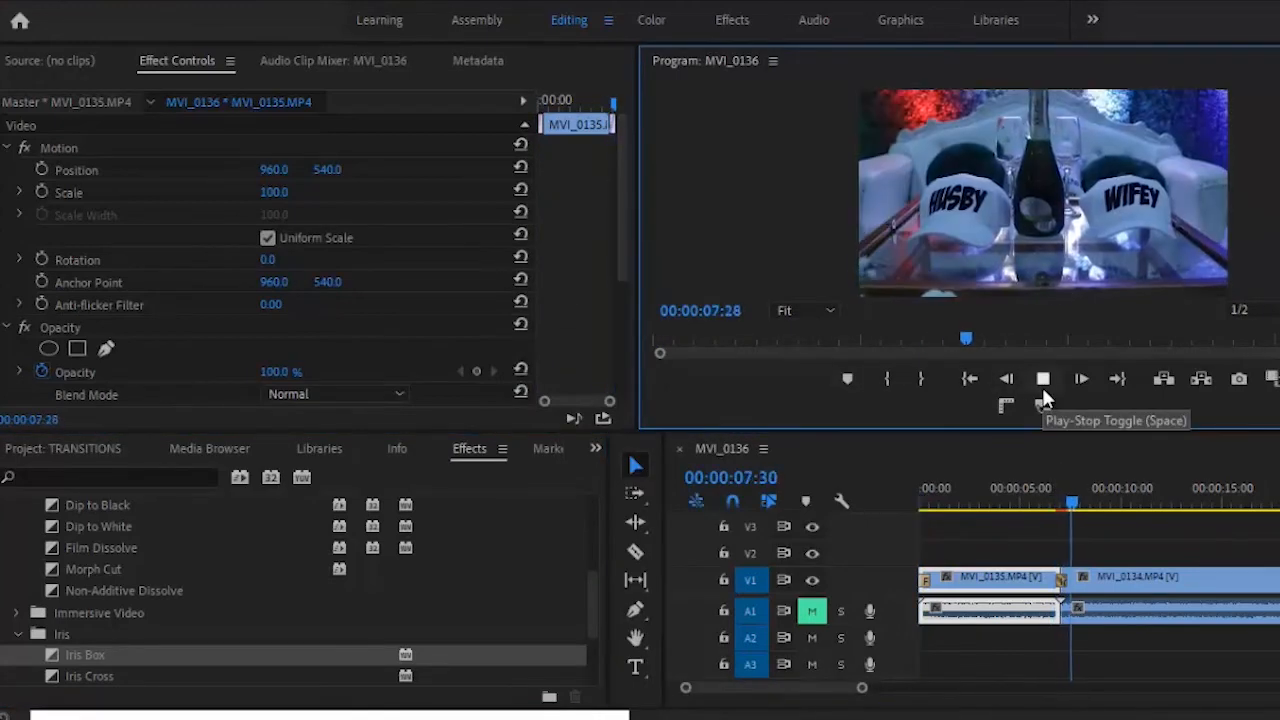
click(1041, 384)
click(1055, 483)
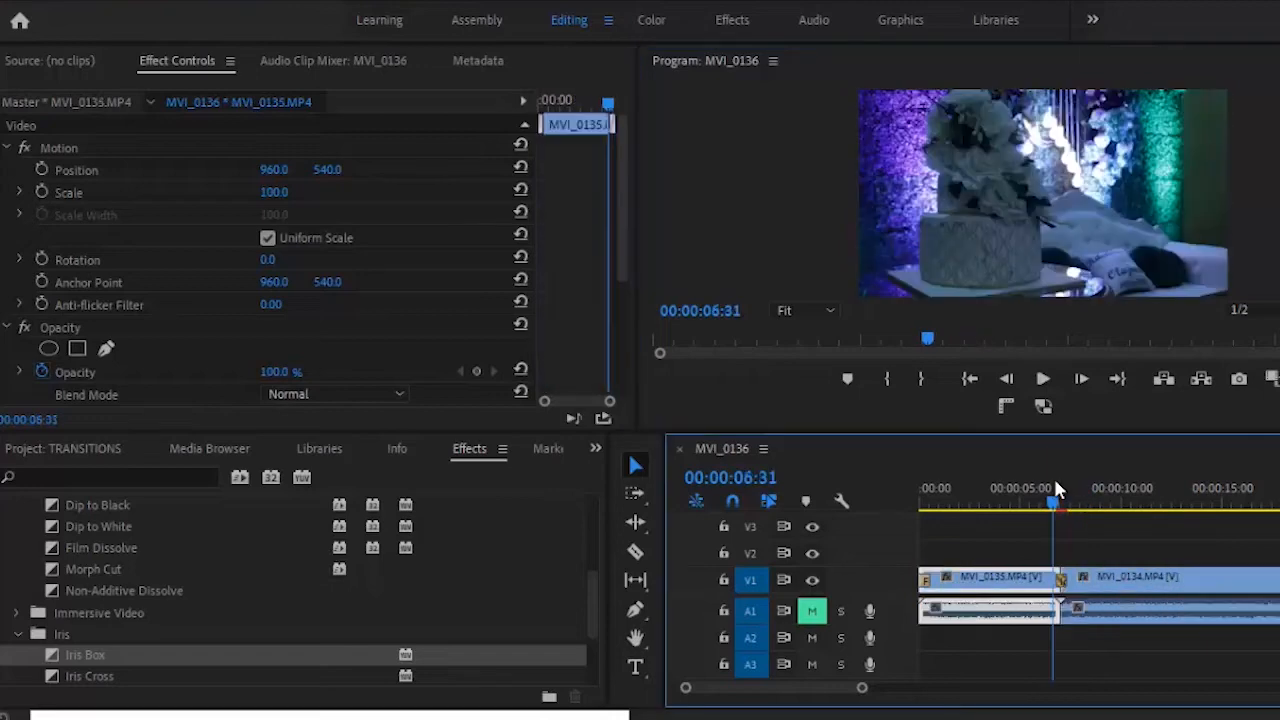
- Replace the cut transition with Iris Cross and play it through
click(597, 575)
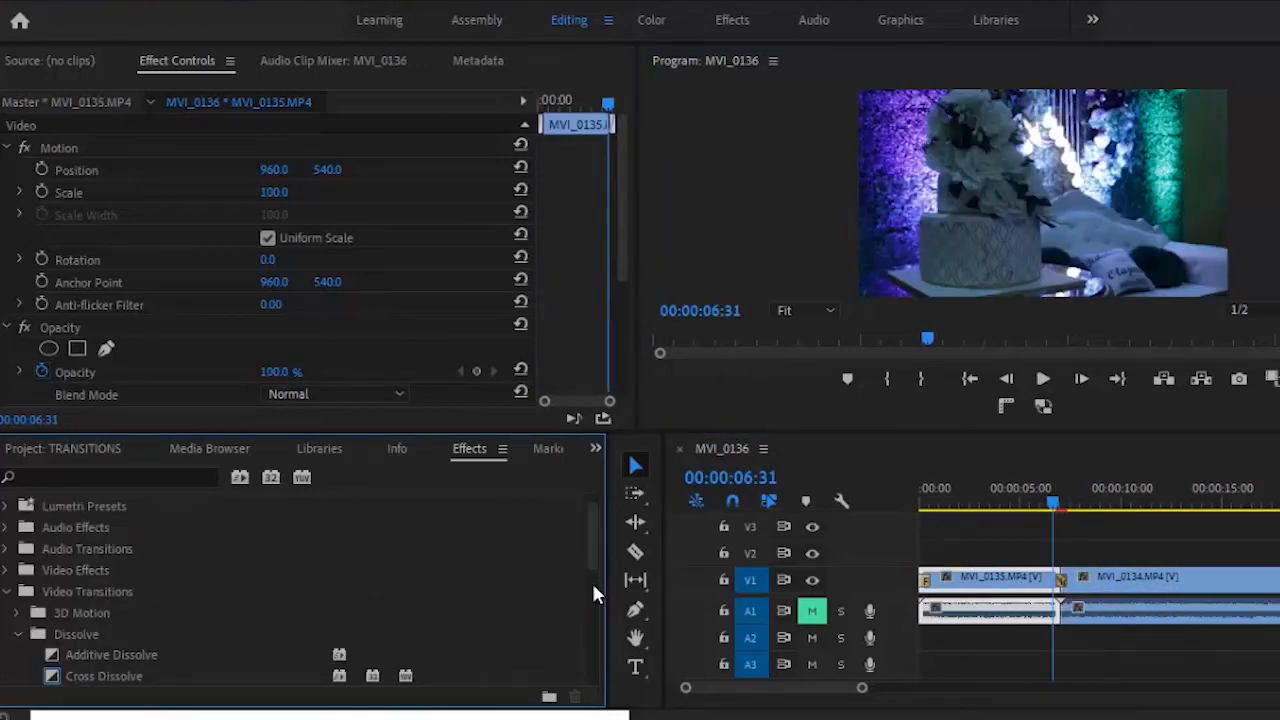
drag(596, 534, 594, 626)
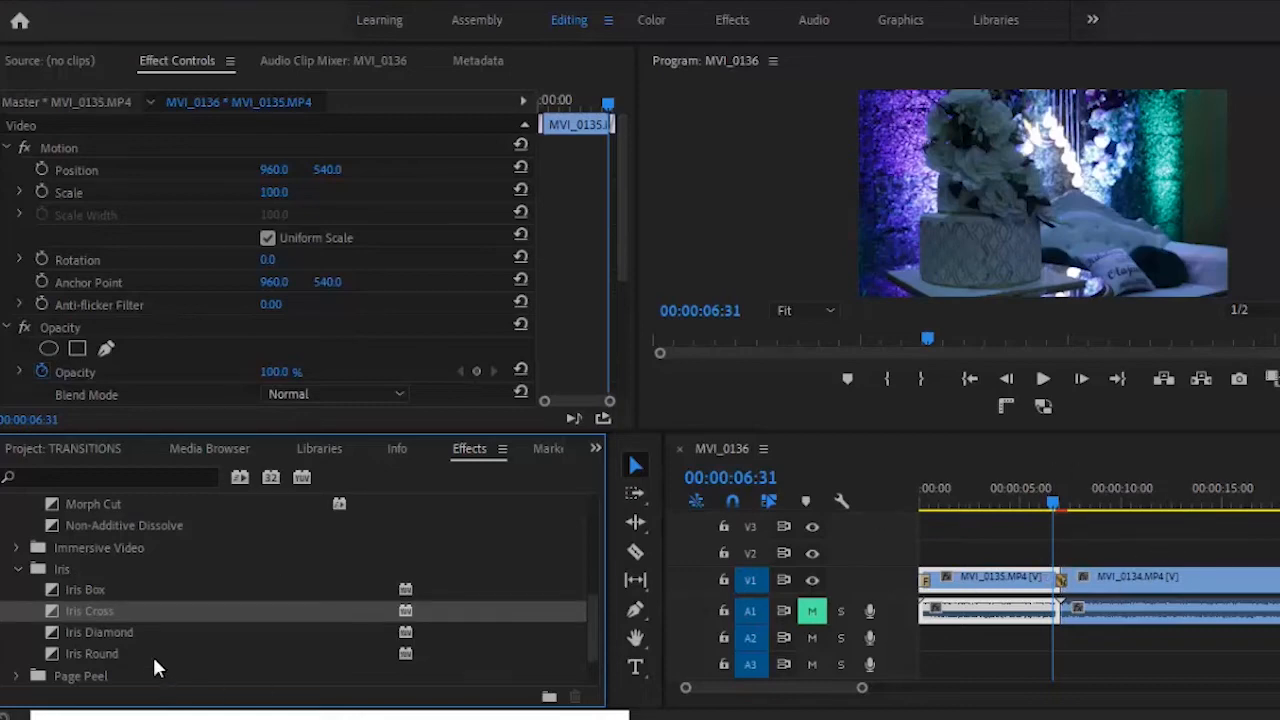
drag(122, 606, 1070, 590)
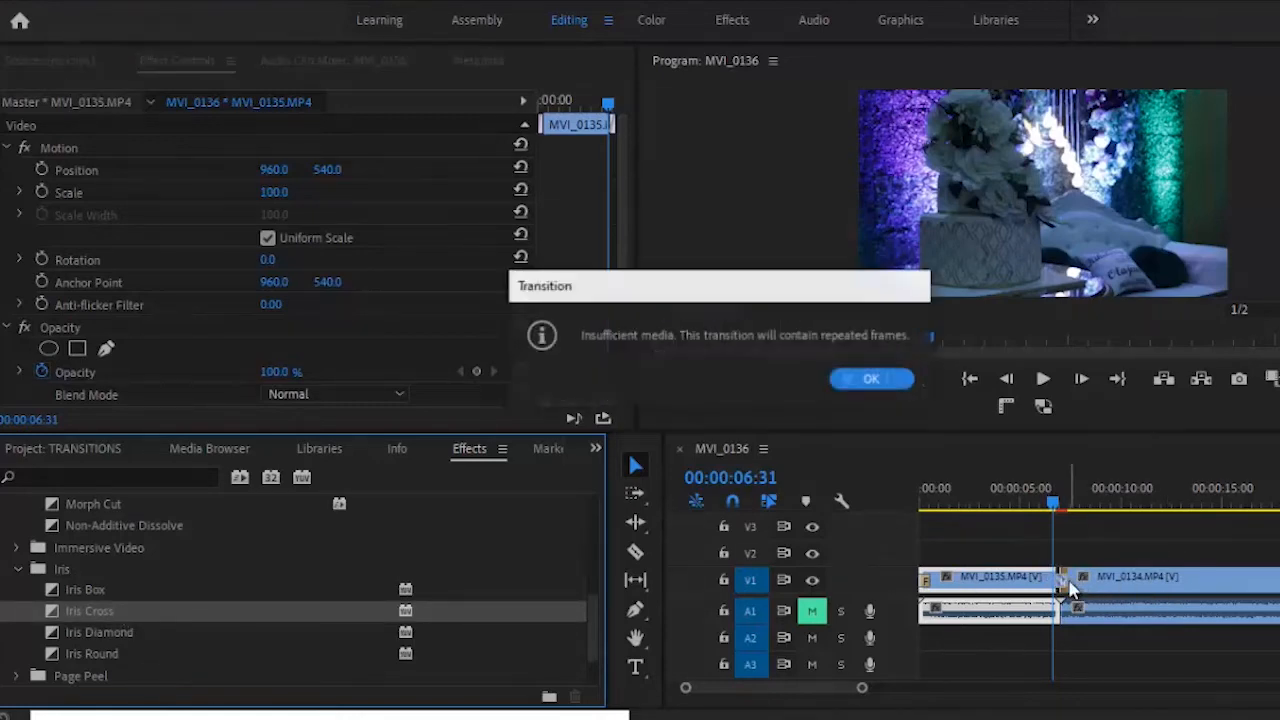
click(872, 381)
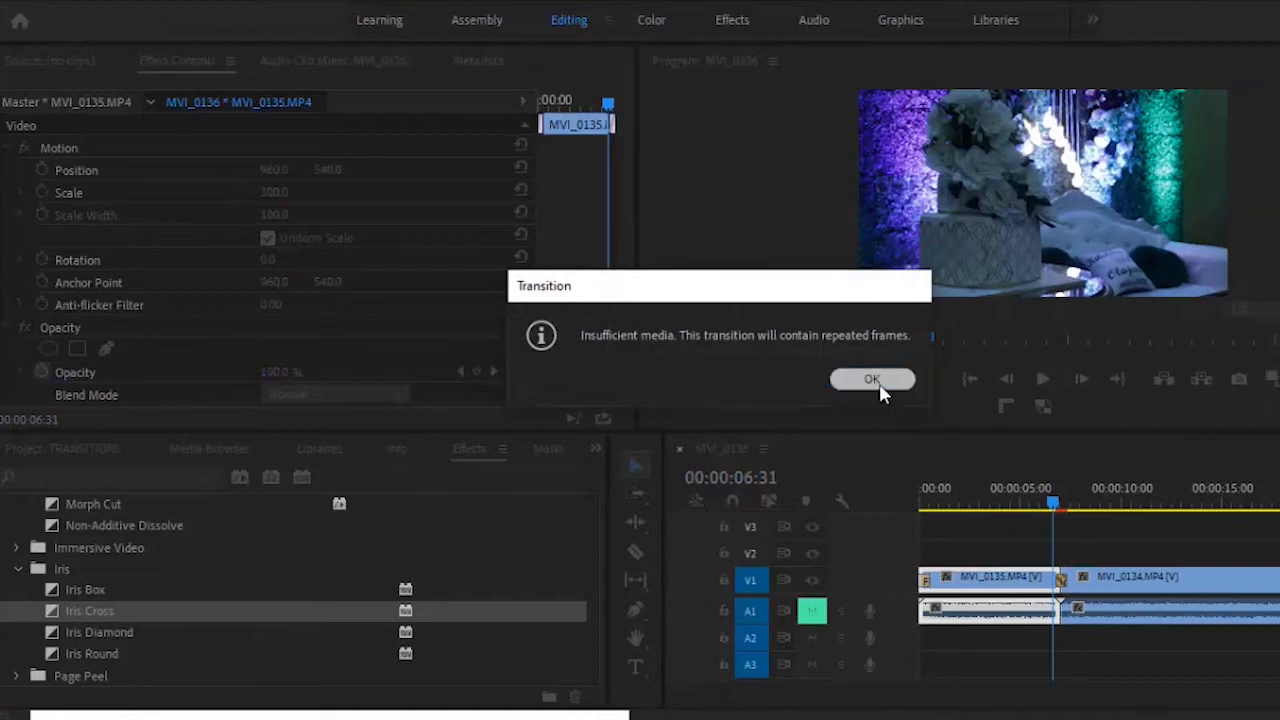
click(1043, 382)
click(1043, 385)
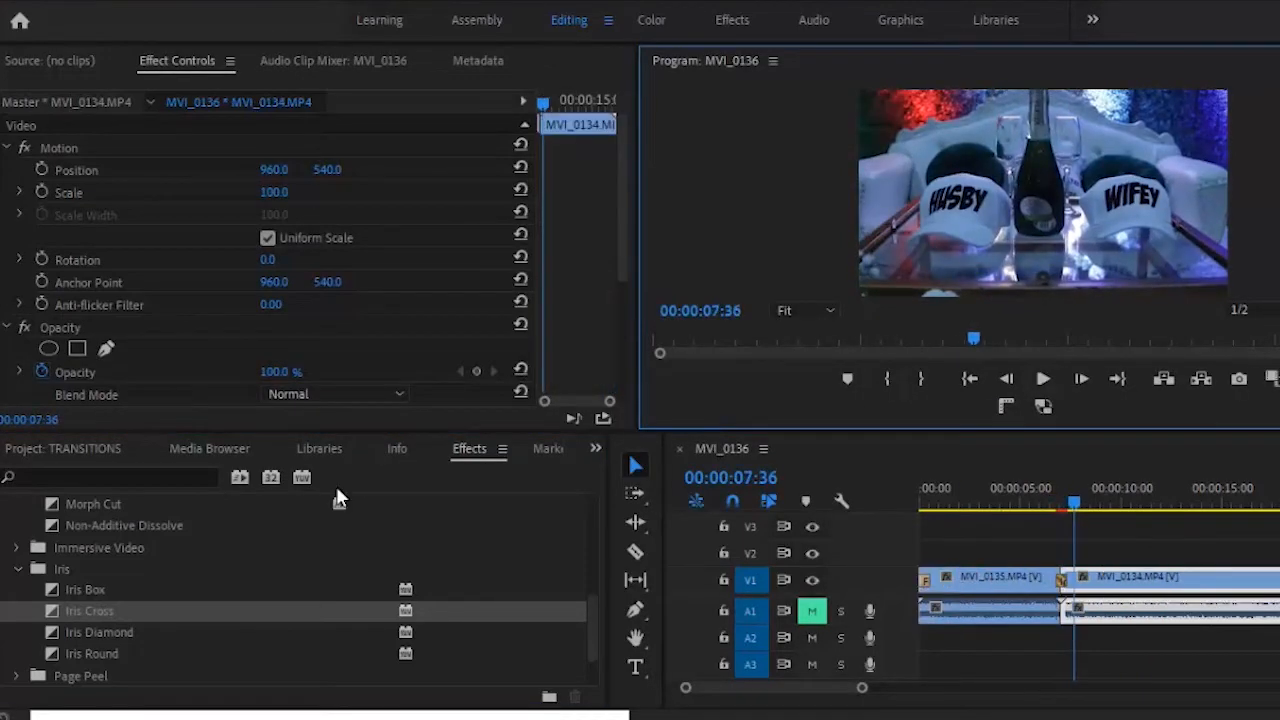
- Apply Iris Diamond to the cut, then select Iris Round and replay the transition
click(79, 638)
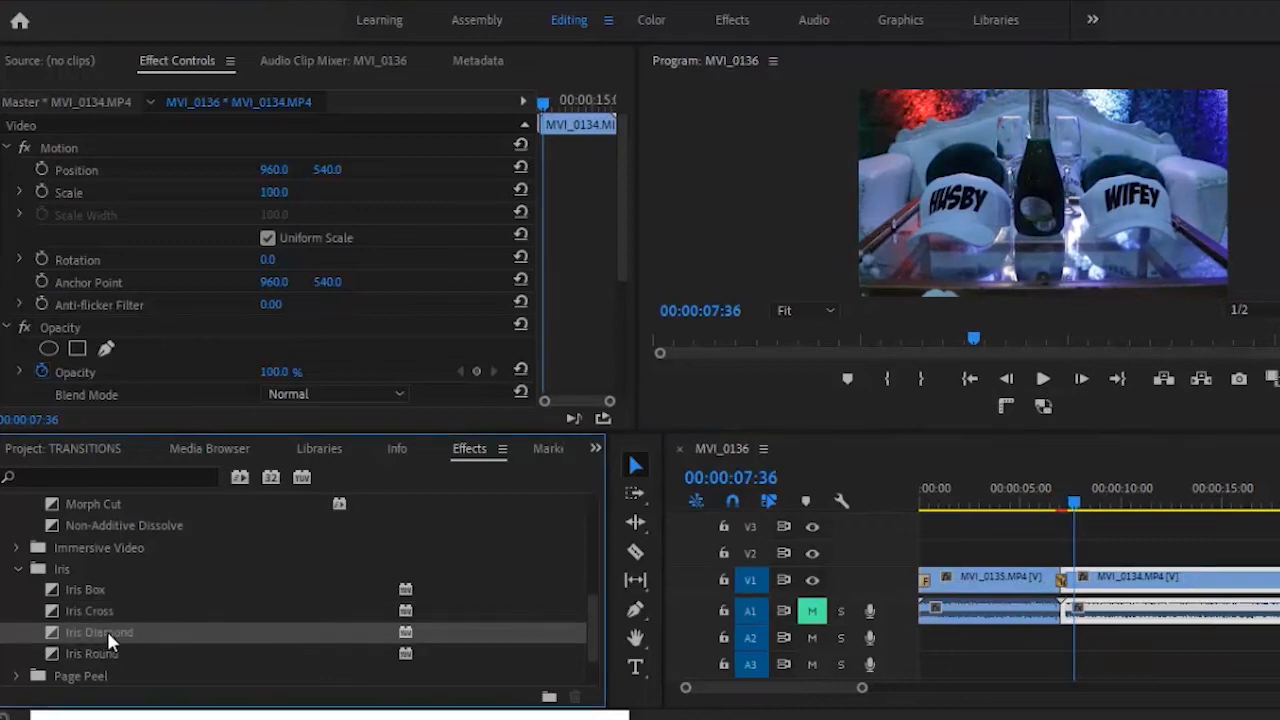
drag(218, 606, 1058, 578)
click(1056, 494)
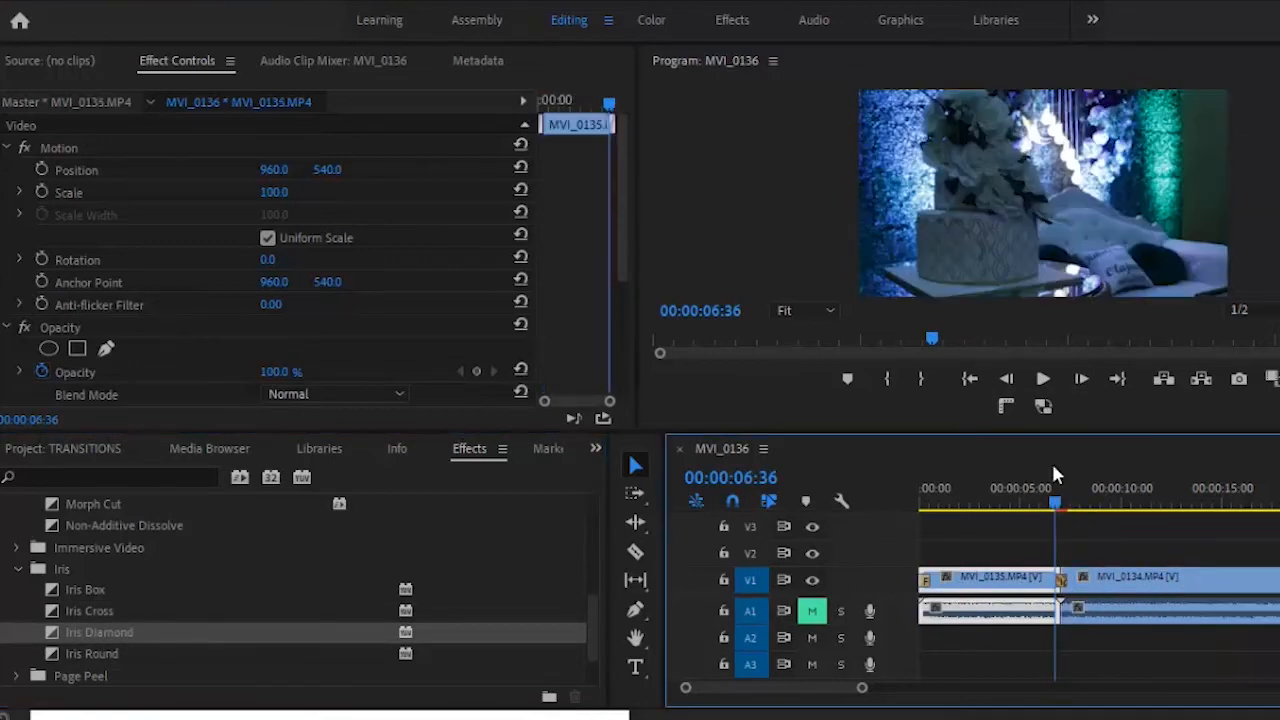
click(1043, 380)
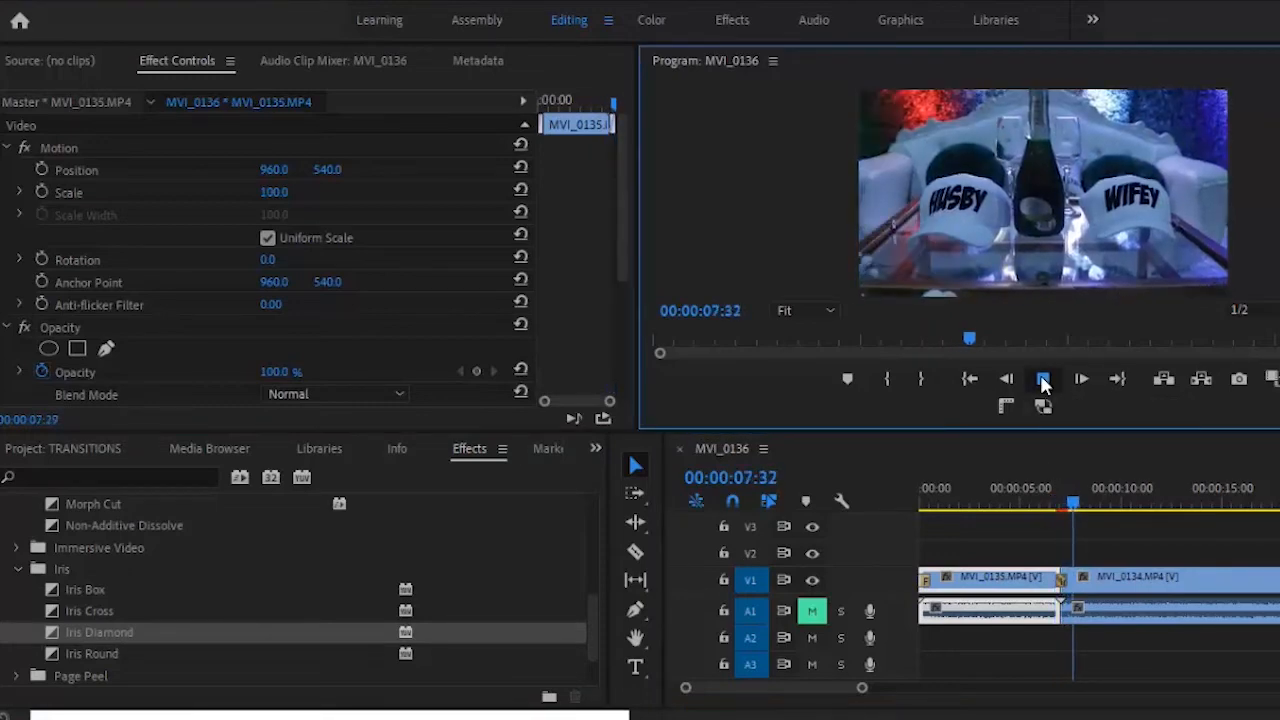
click(95, 654)
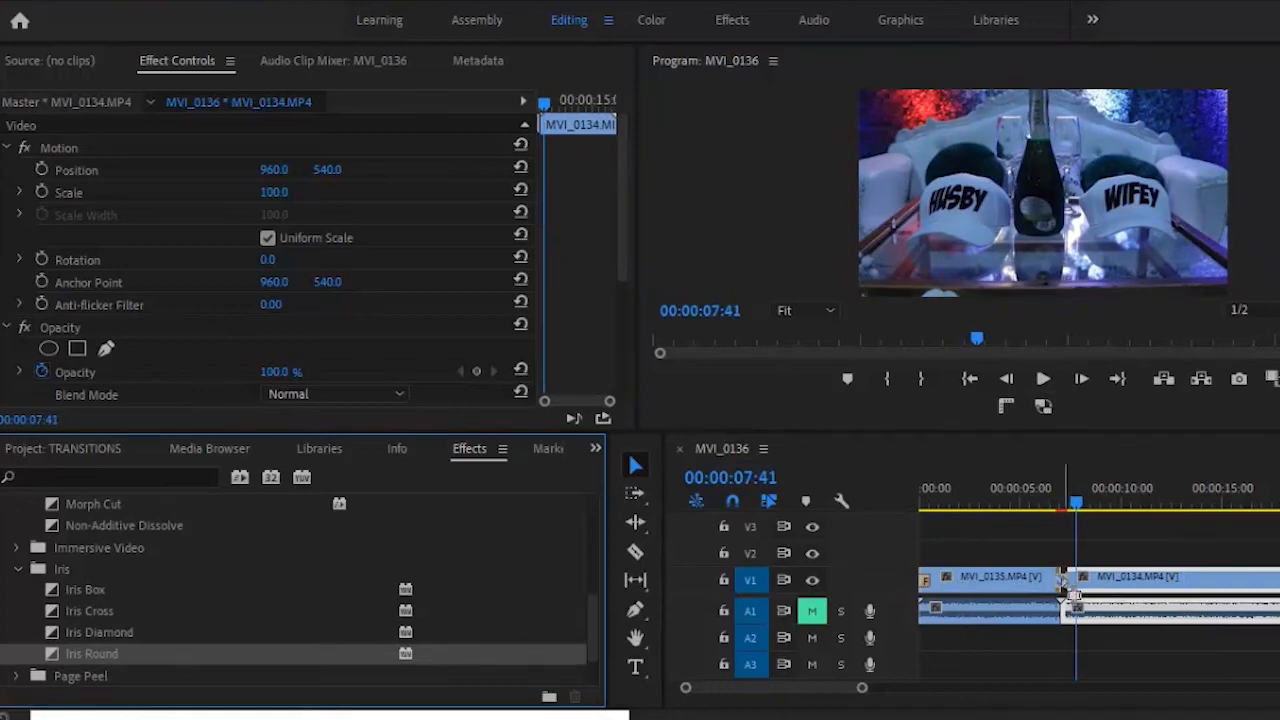
click(1048, 505)
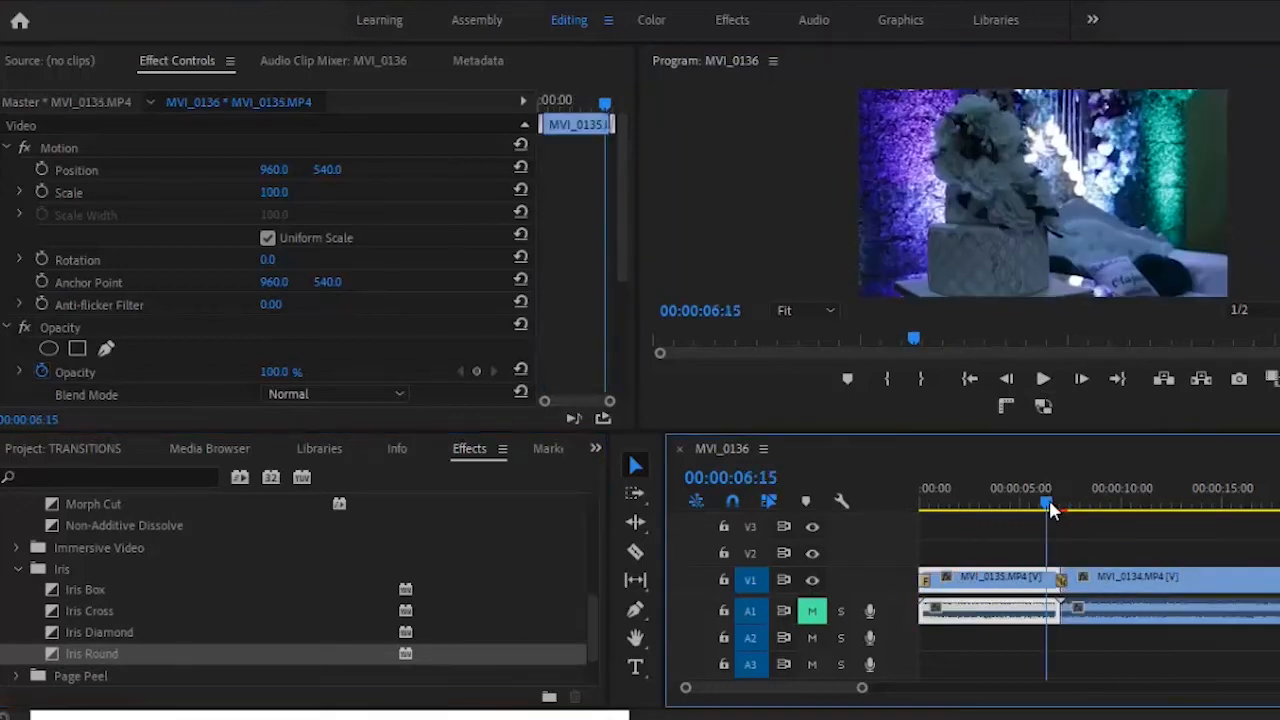
click(1046, 384)
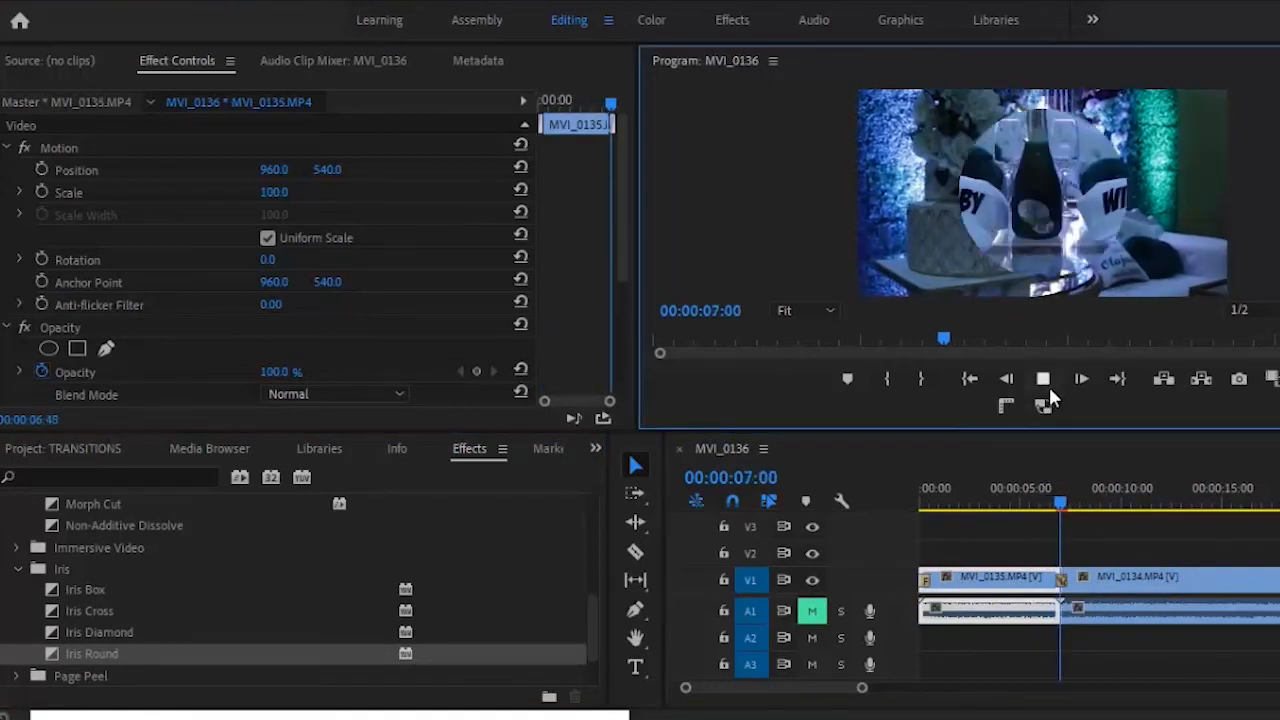
click(1045, 382)
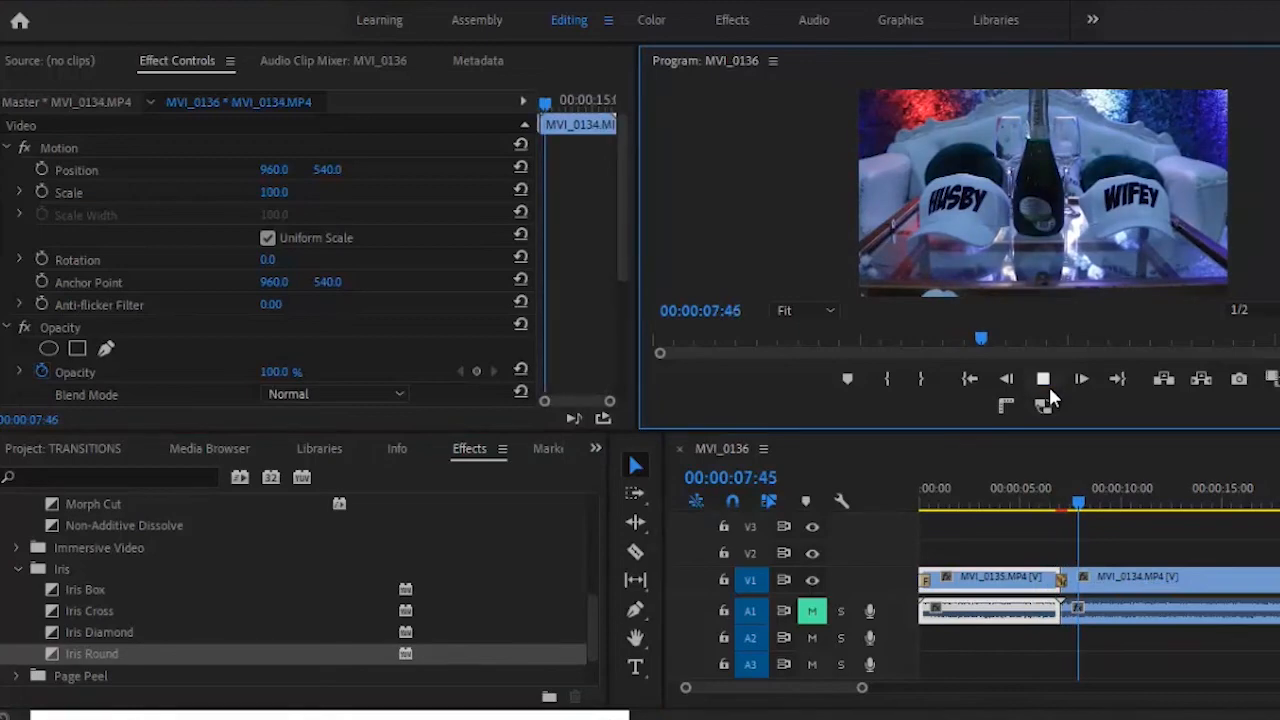
- Apply Page Peel to the cut between the clips and play it back twice
click(16, 567)
click(16, 590)
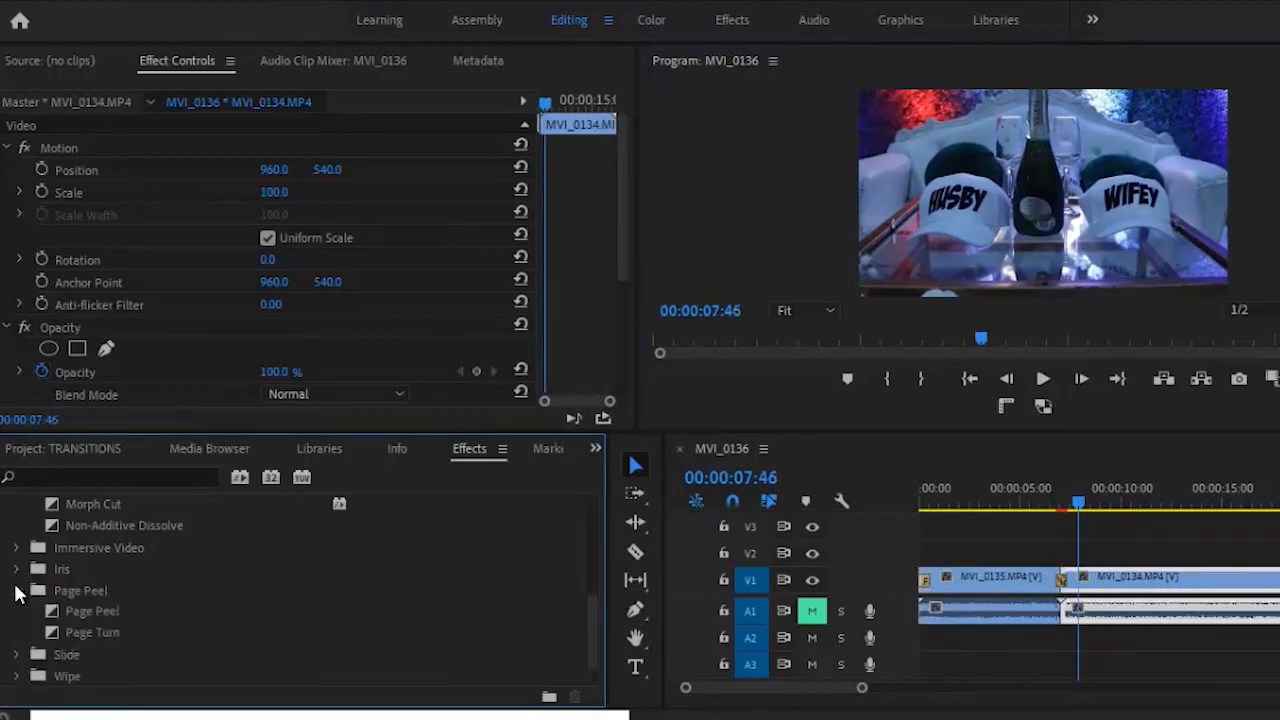
drag(112, 609, 1062, 577)
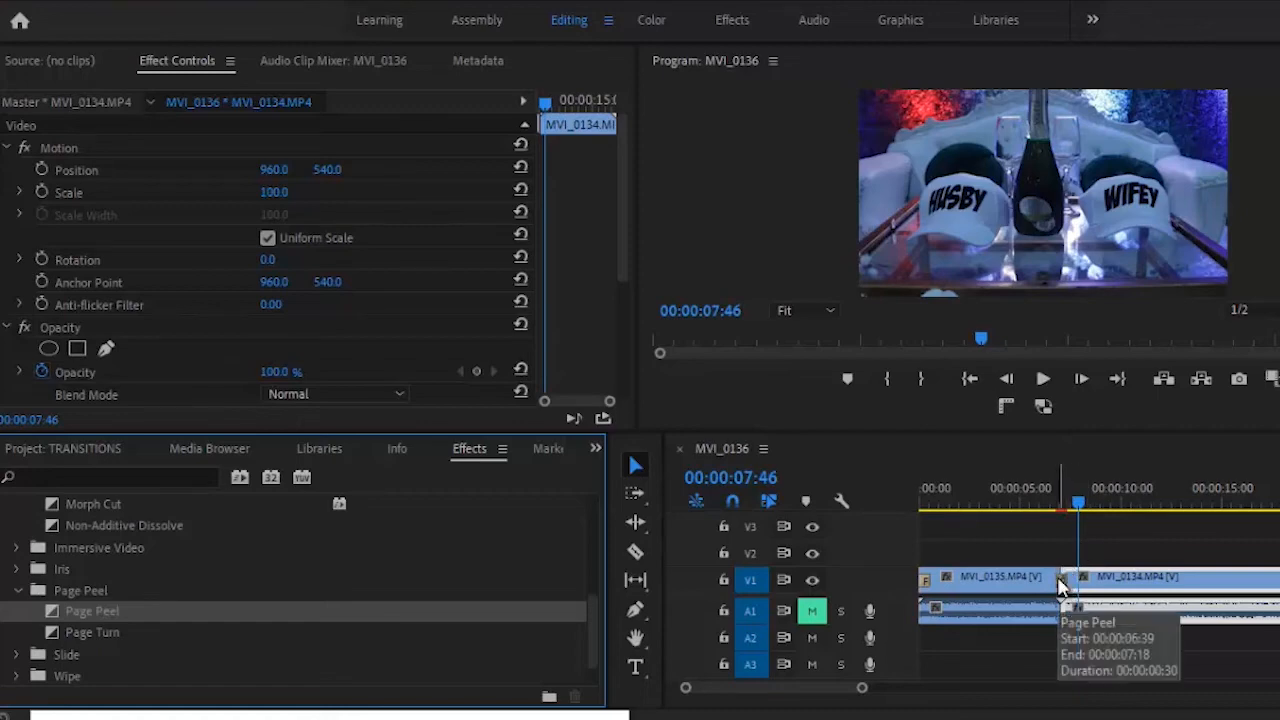
click(1056, 500)
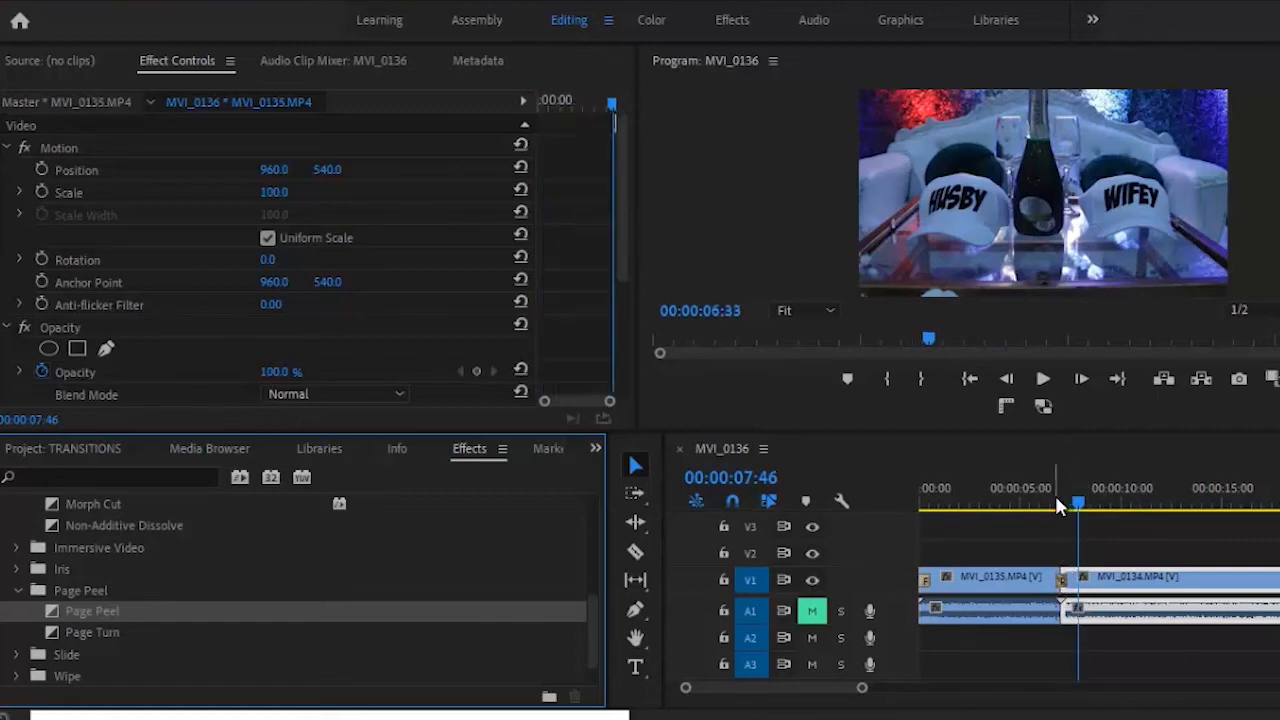
click(1043, 384)
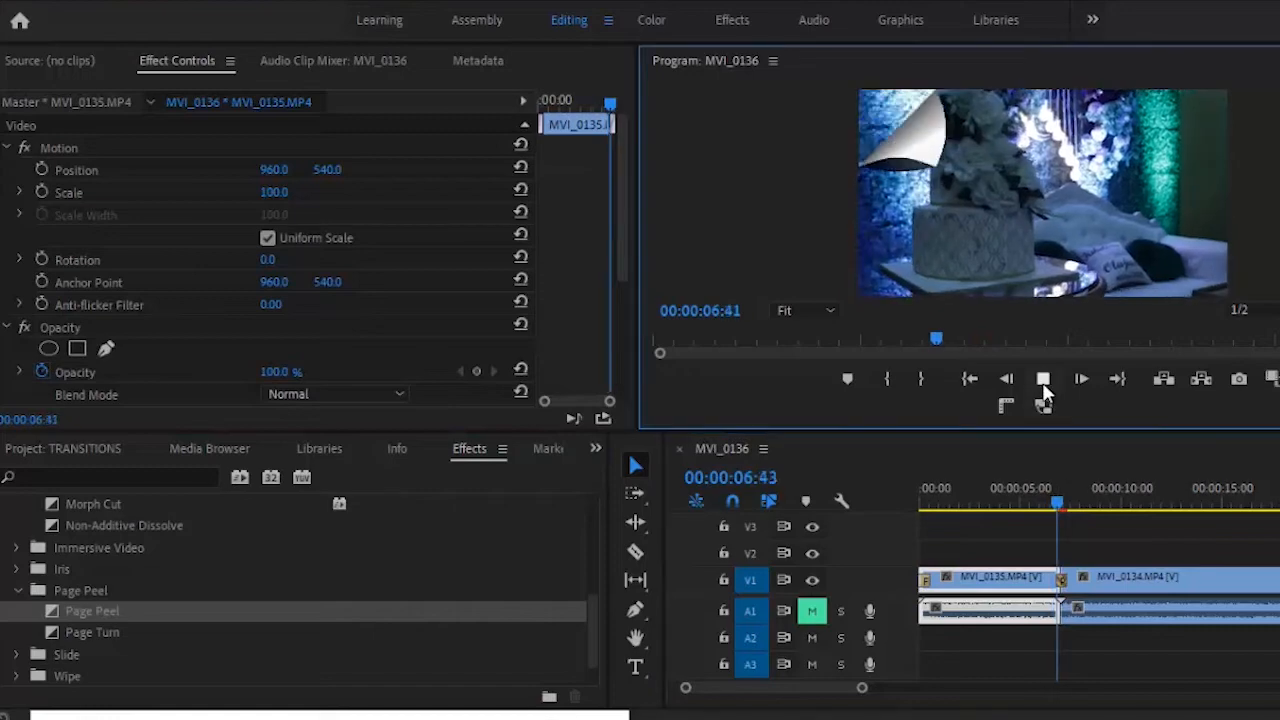
click(1043, 384)
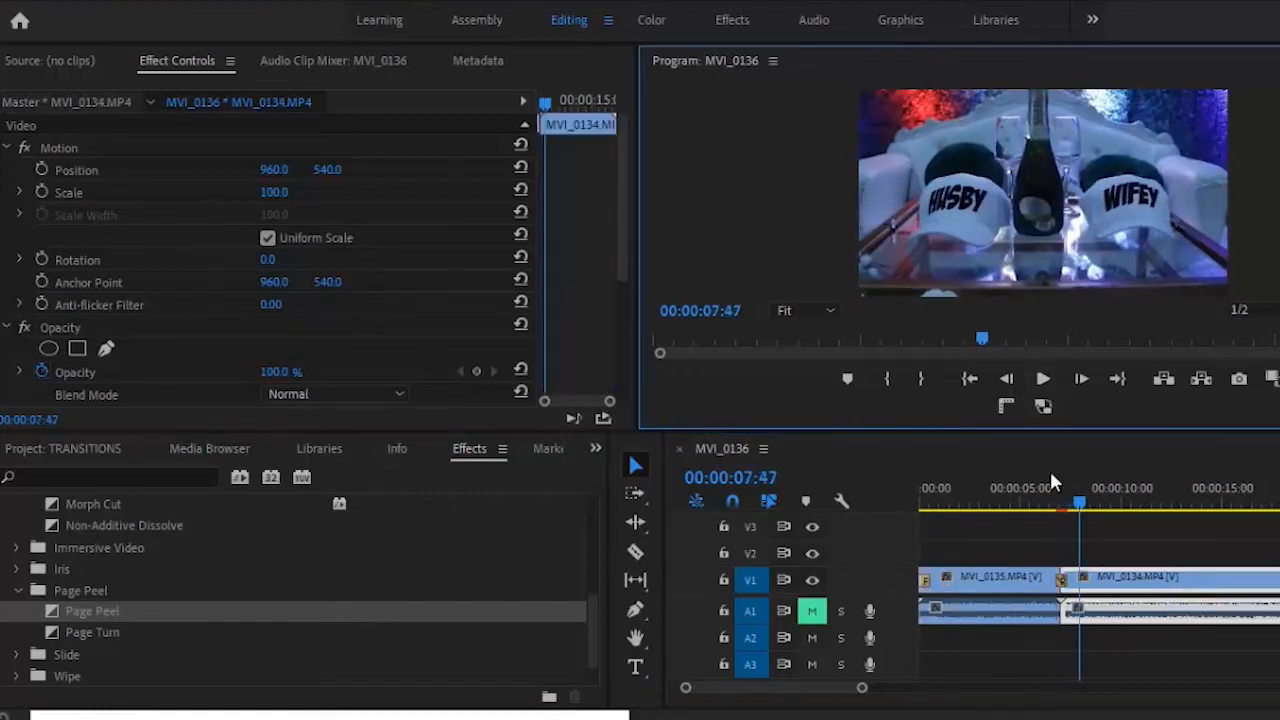
click(1044, 497)
click(1045, 390)
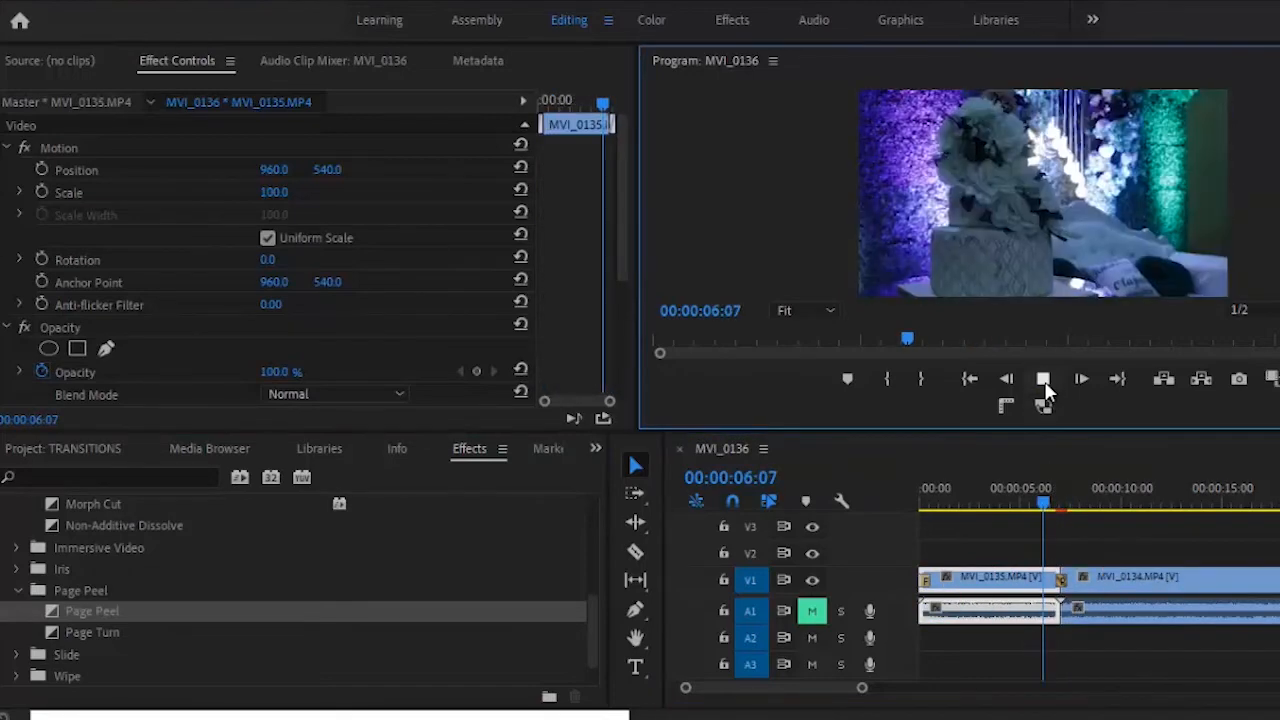
click(1044, 384)
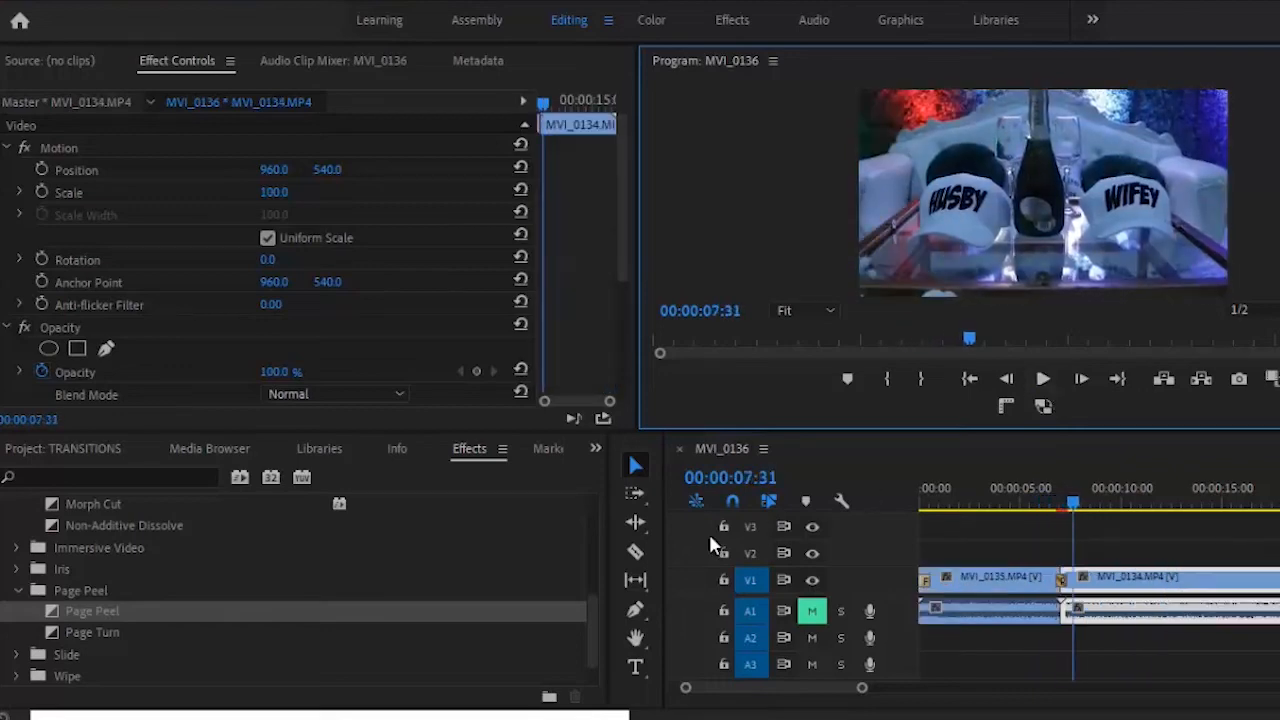
- Replace it with Page Turn and play the transition through
drag(218, 634, 1072, 594)
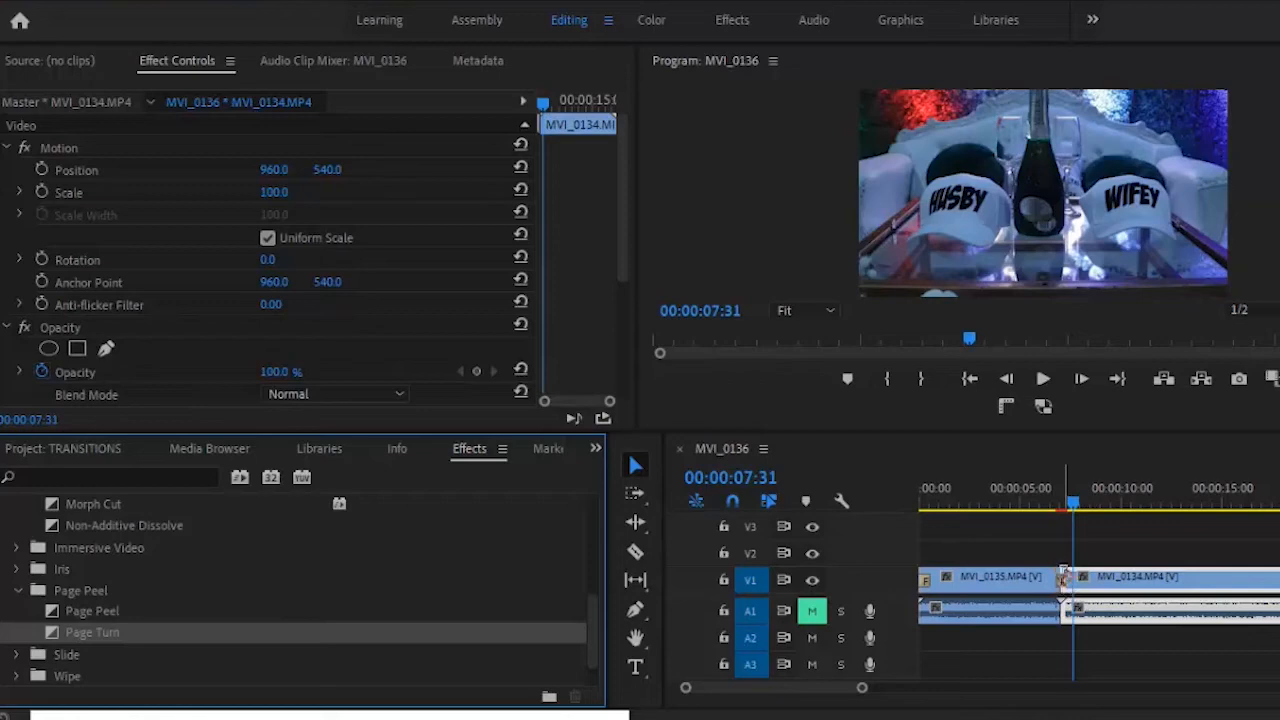
click(1056, 498)
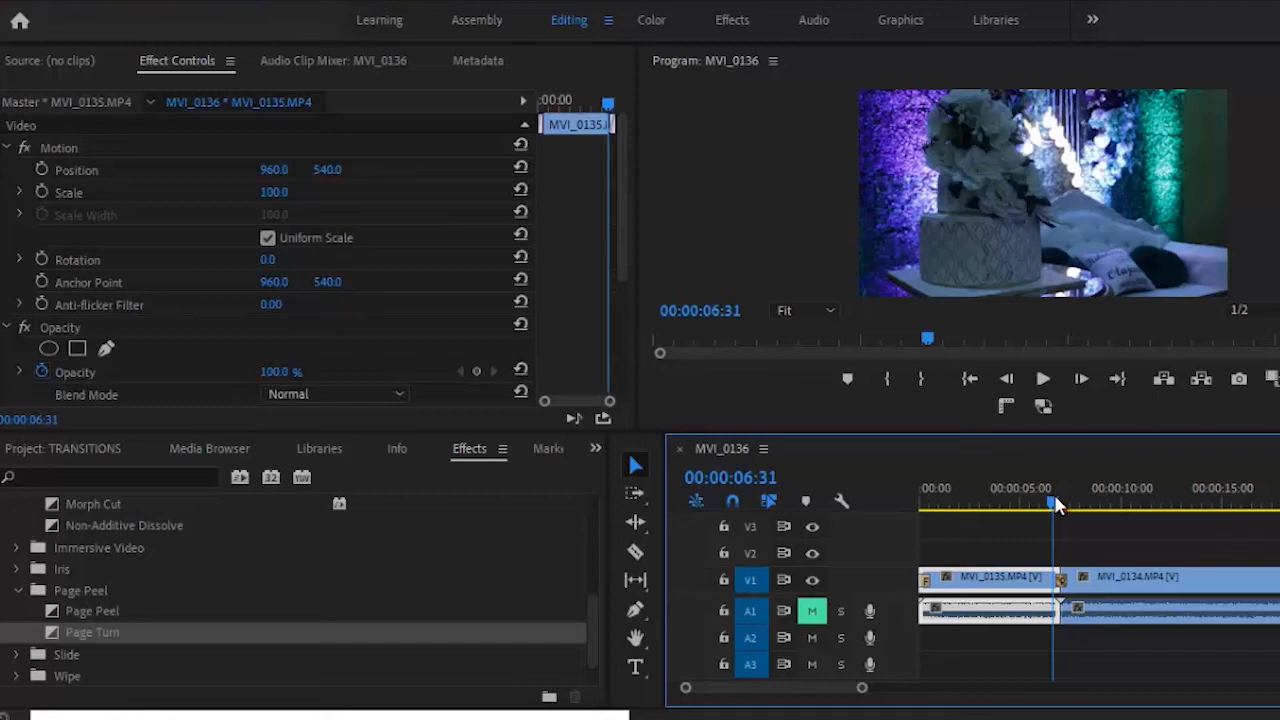
click(1045, 376)
click(1045, 376)
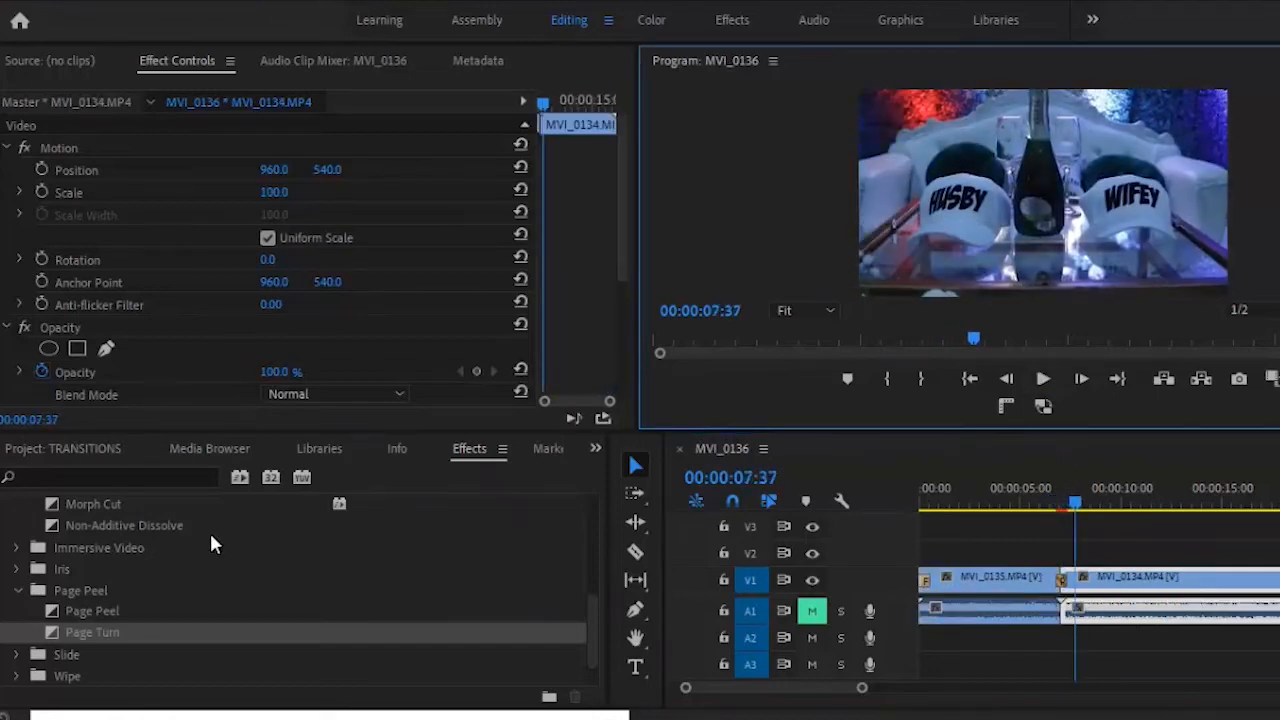
- Apply Band Slide from the Slide folder to the cut and preview it
click(17, 590)
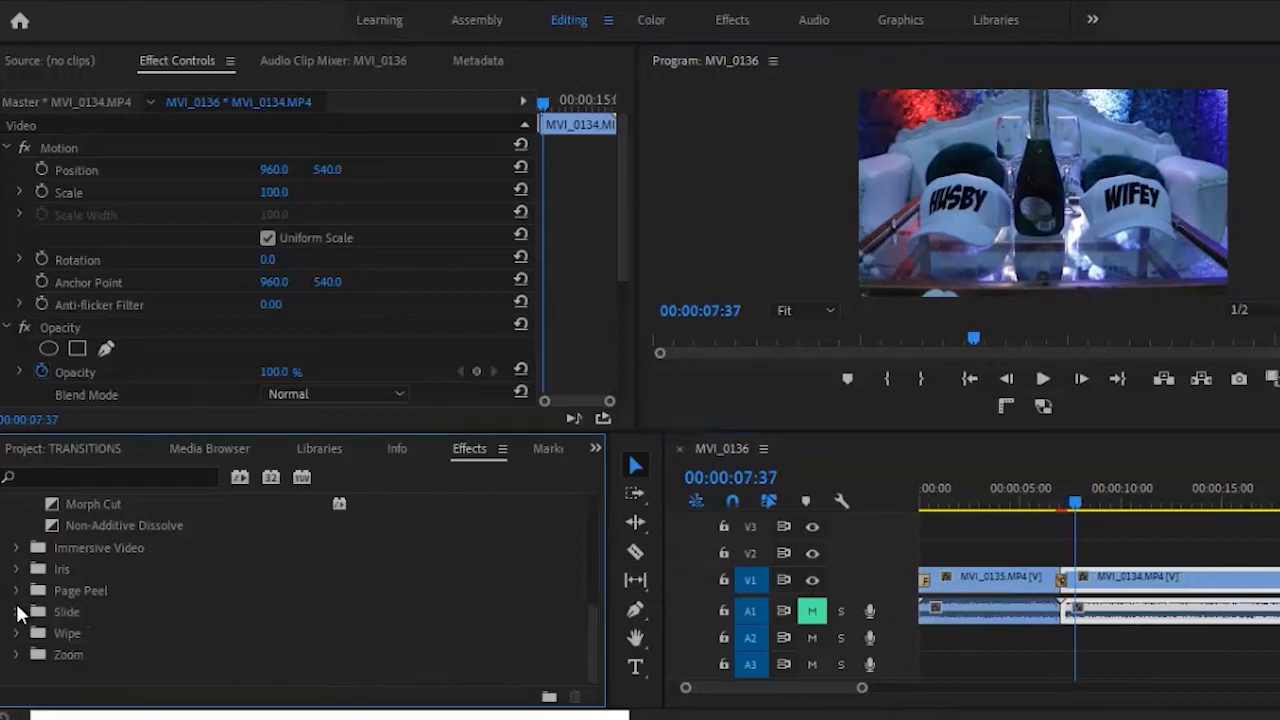
click(16, 611)
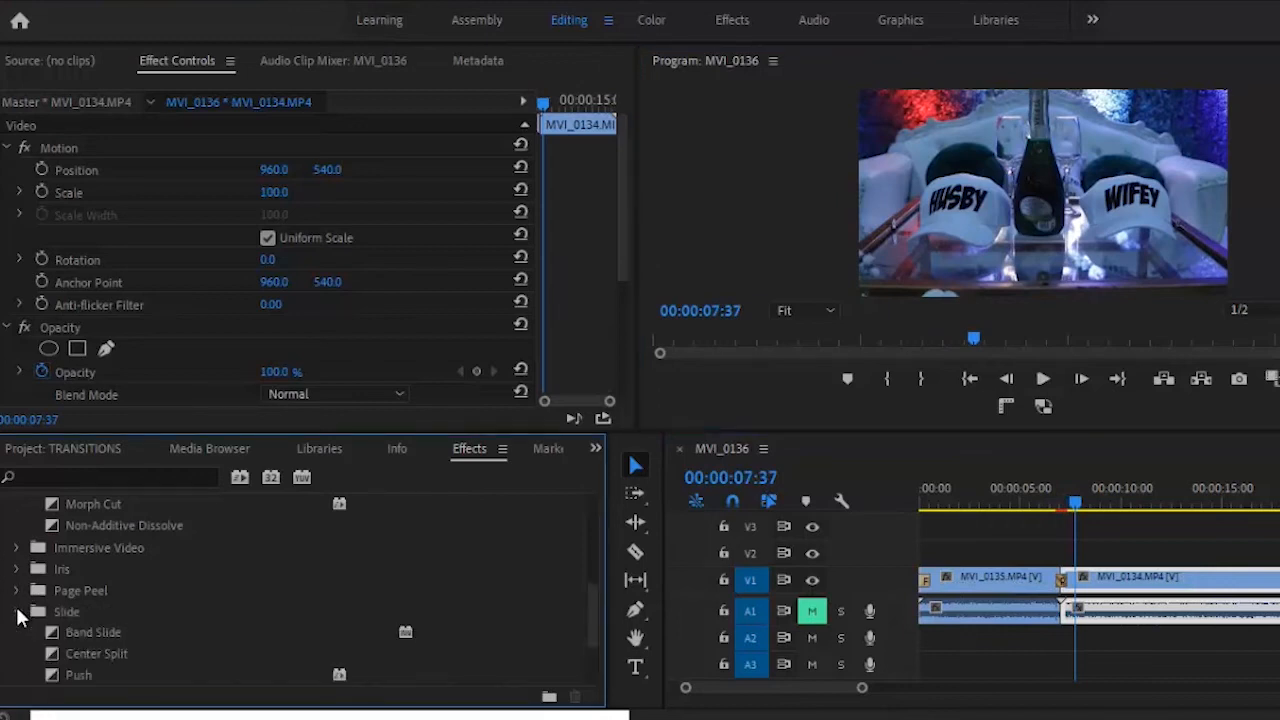
click(112, 630)
drag(303, 593, 1065, 582)
click(1050, 495)
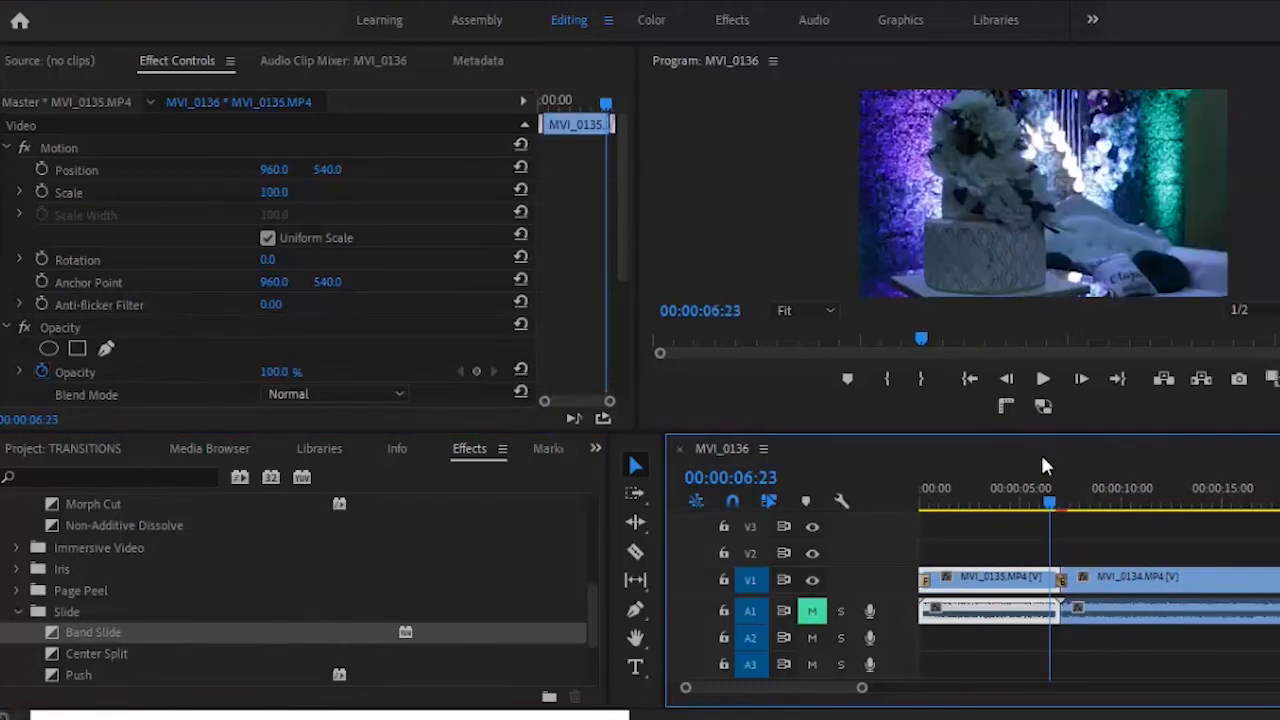
click(1040, 381)
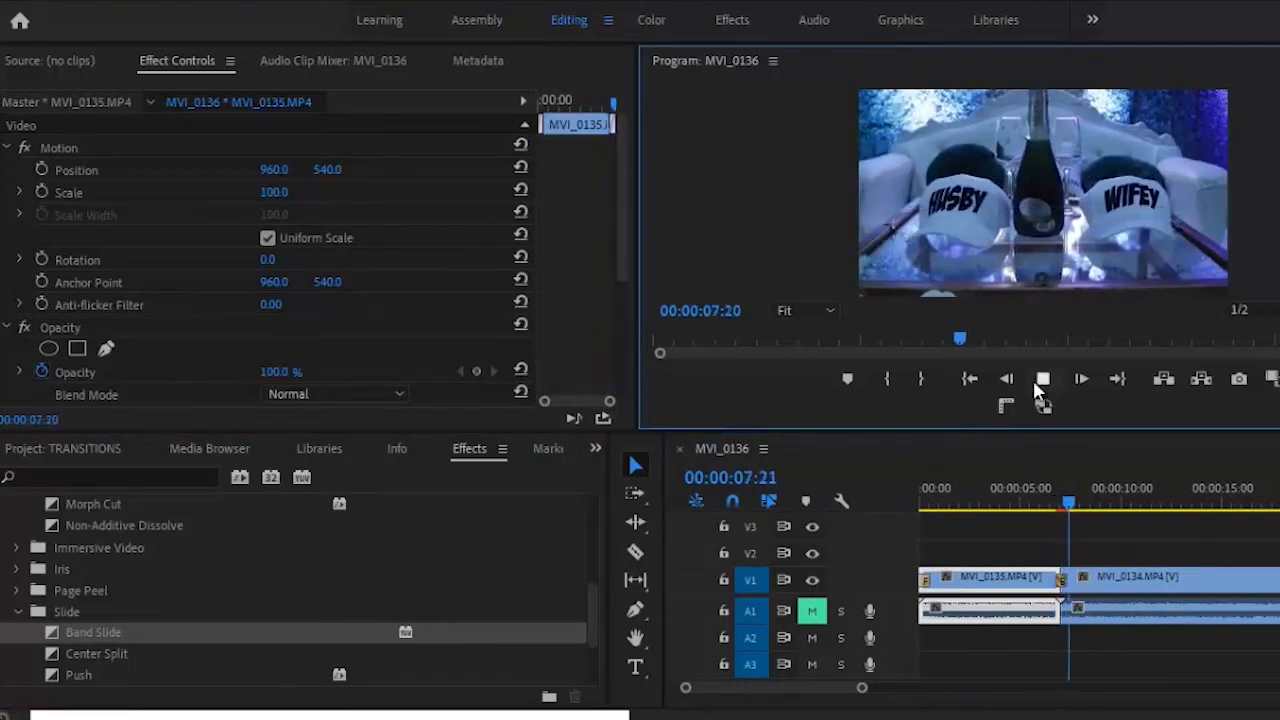
click(1040, 379)
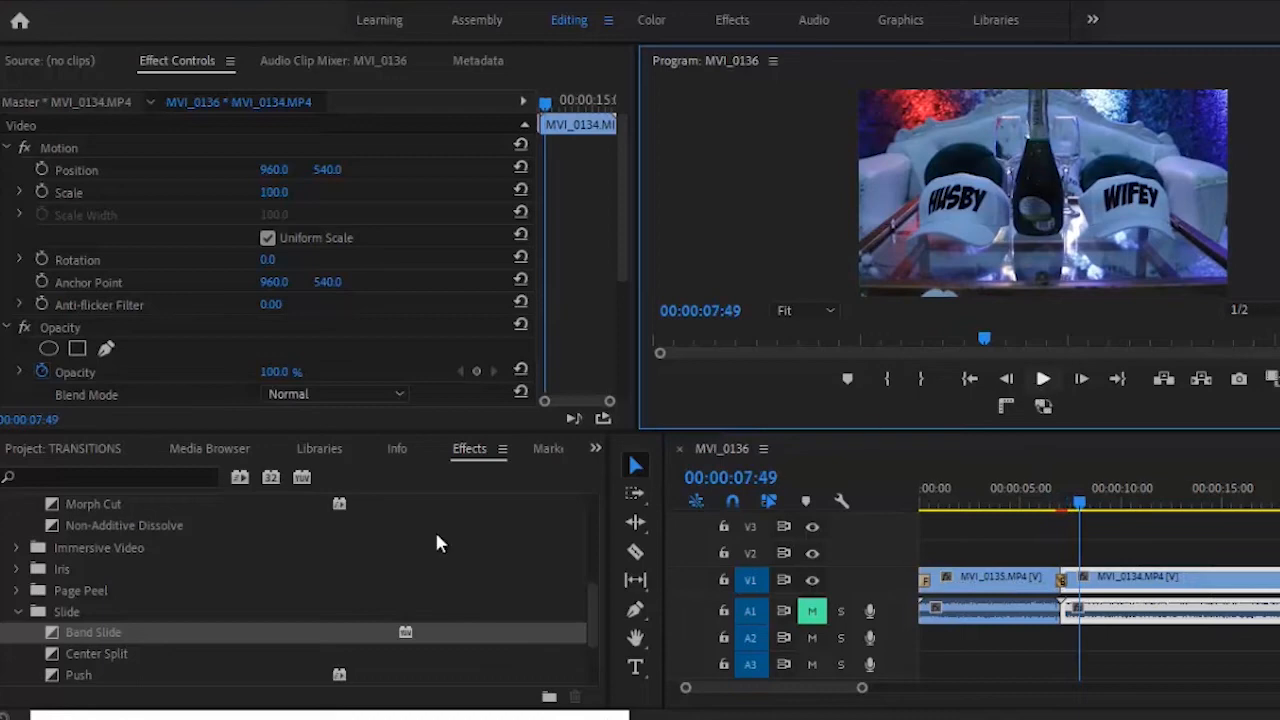
- Replace it with Center Split, preview it, then select the Slide transition
click(99, 652)
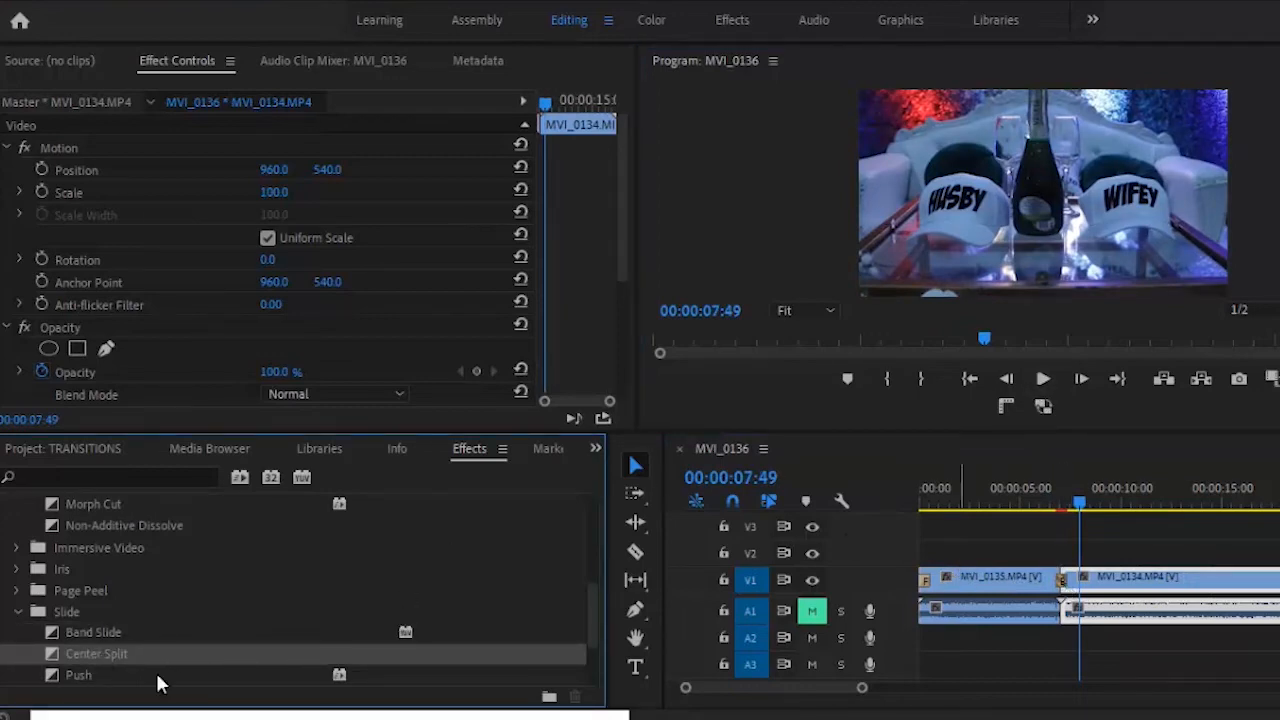
mouse_move(129, 653)
mouse_down()
mouse_move(910, 455)
mouse_move(1064, 590)
mouse_up()
click(1051, 502)
click(1043, 382)
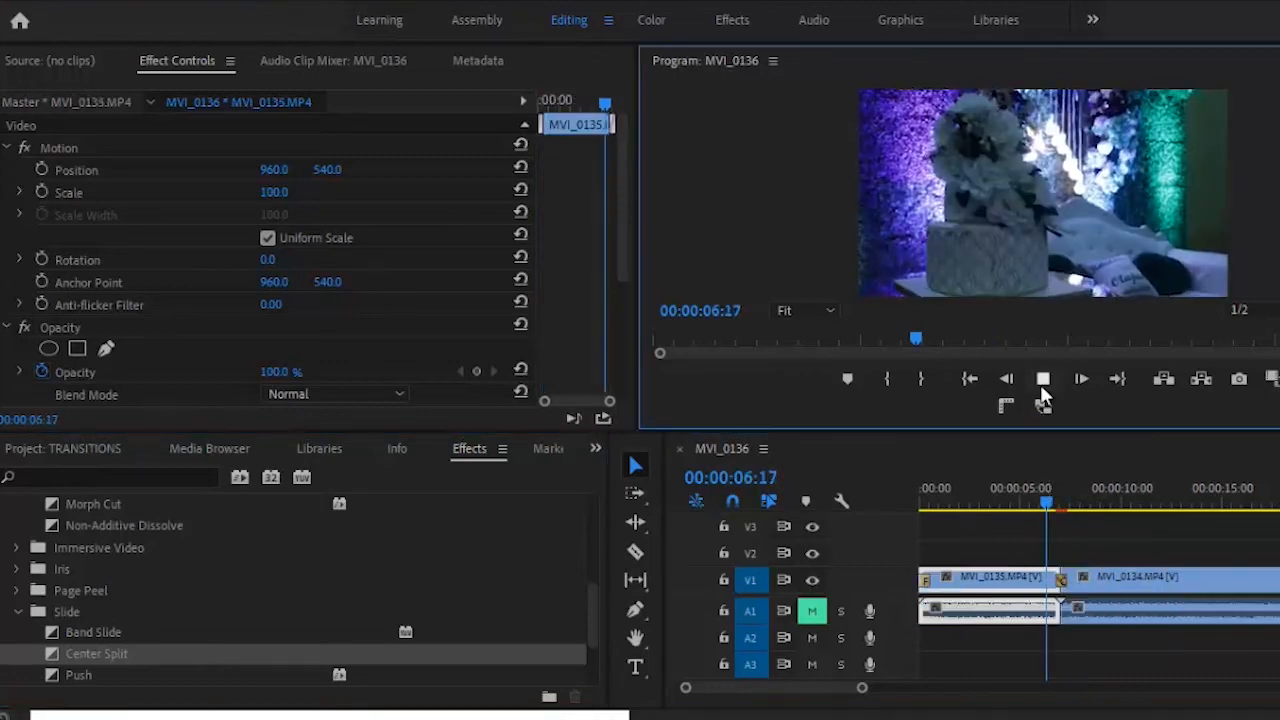
click(1041, 385)
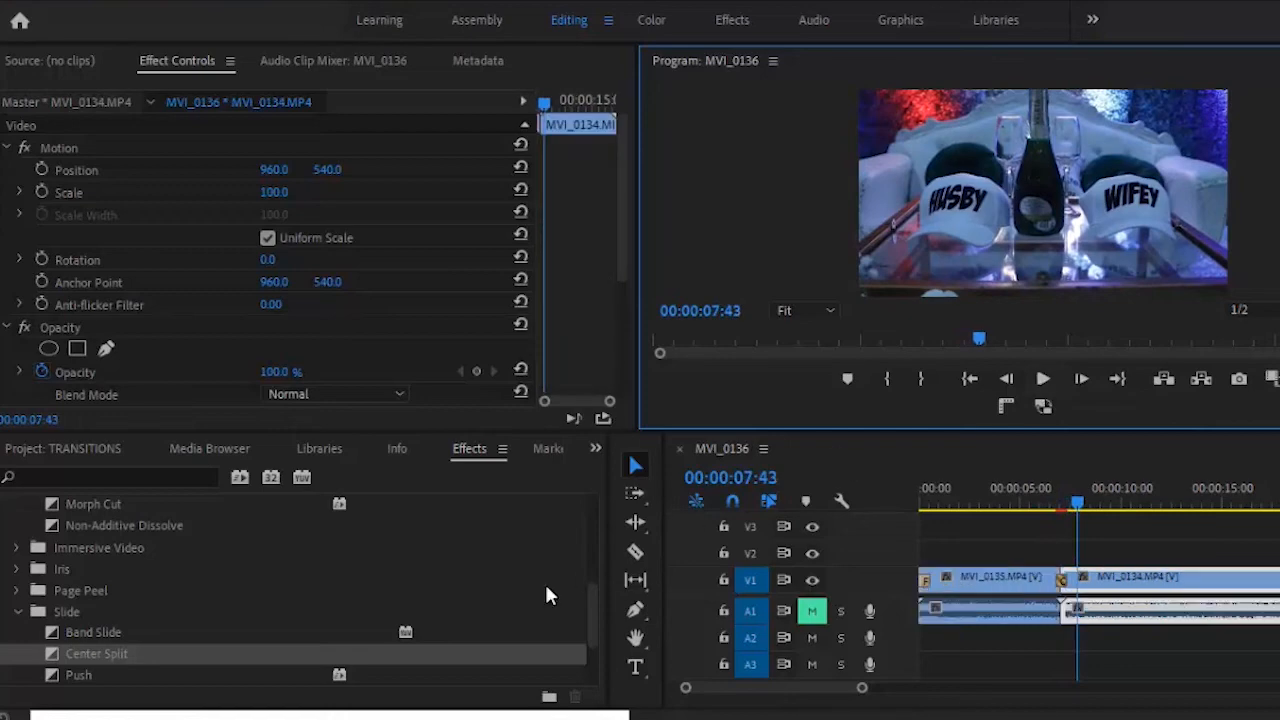
drag(594, 611, 589, 640)
click(191, 634)
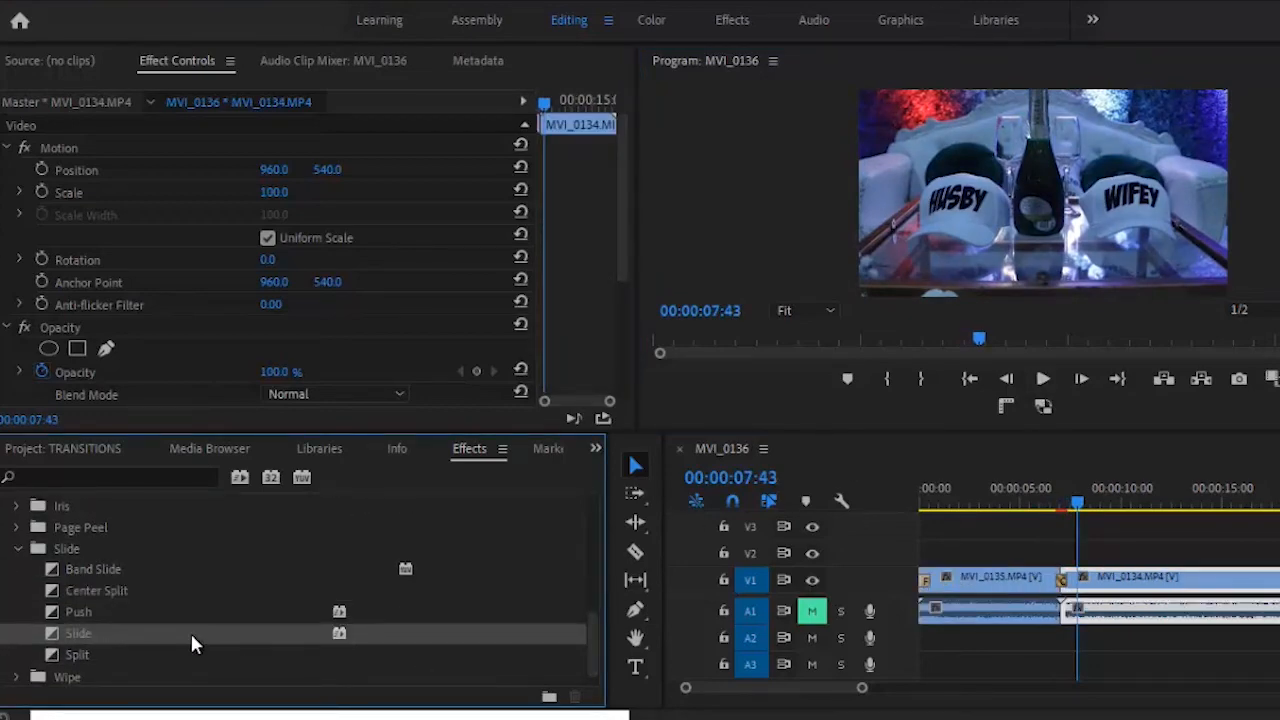
- Apply Slide to the cut, dismiss the insufficient media warning and preview it
drag(190, 634, 1072, 588)
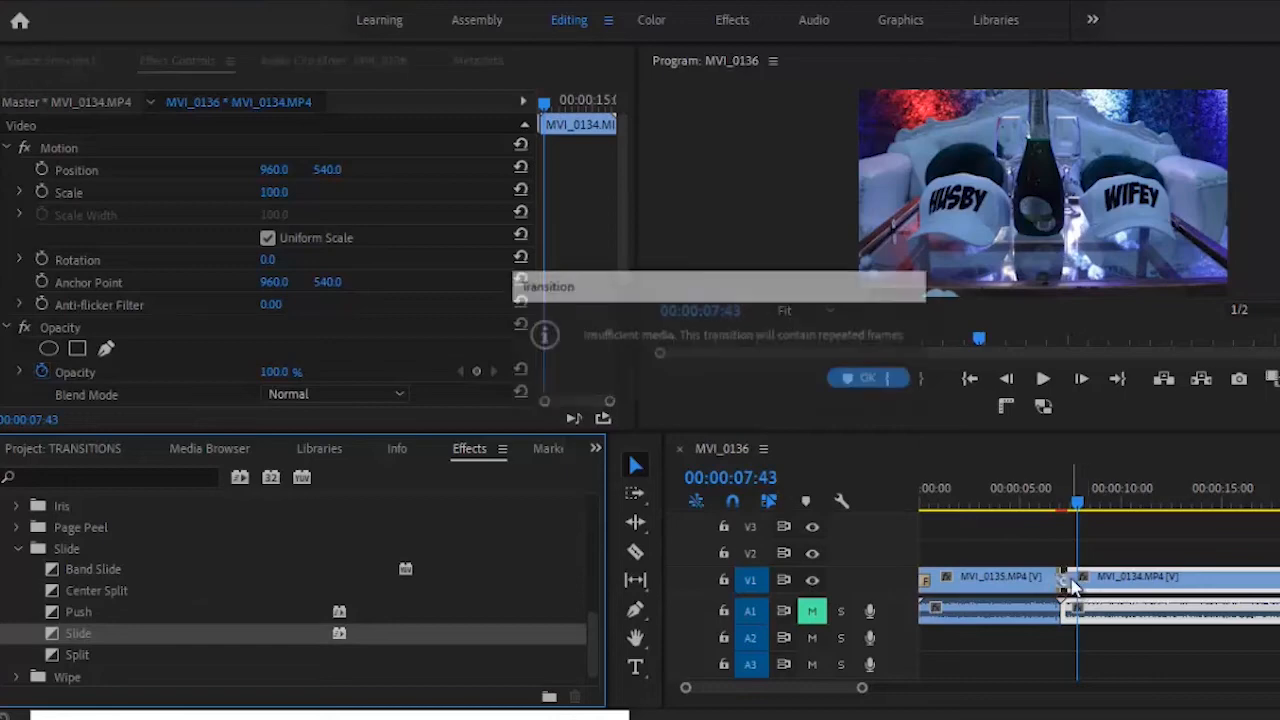
click(886, 379)
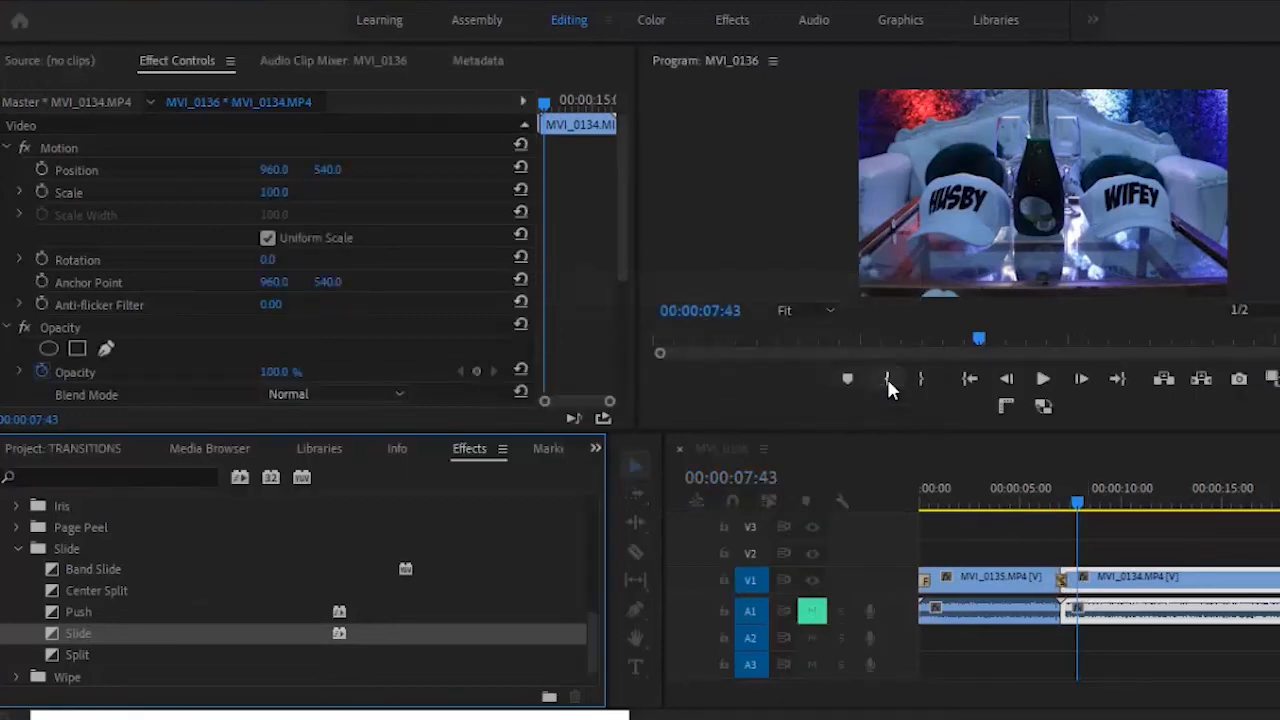
click(1058, 496)
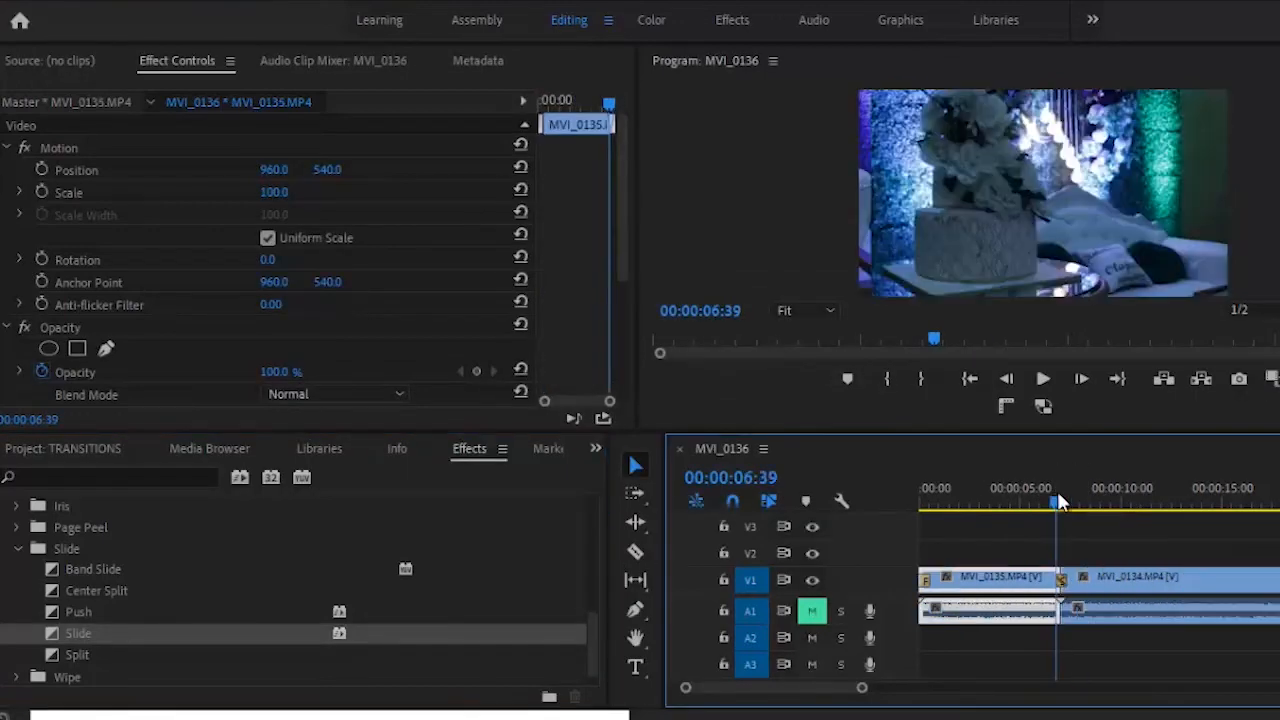
click(1042, 379)
click(1042, 381)
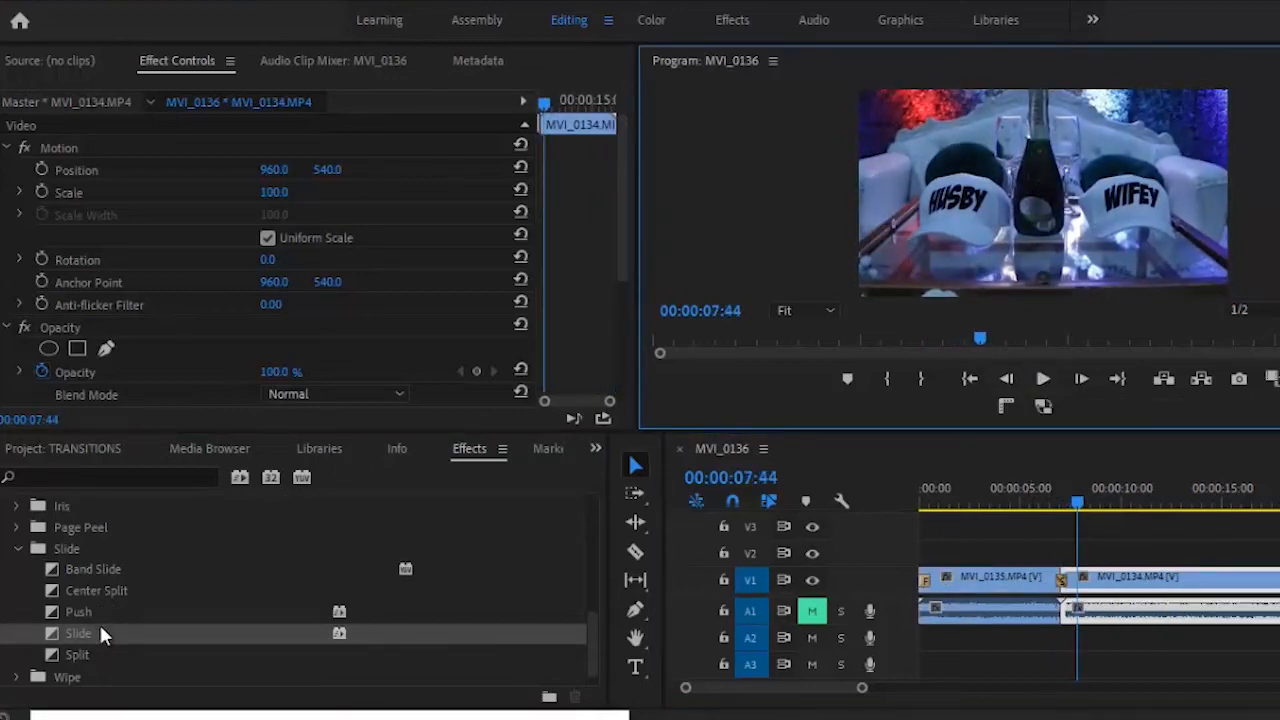
- Replace it with Split, accept the warning and play it, stopping at 00:00:07:35
drag(96, 652, 1078, 600)
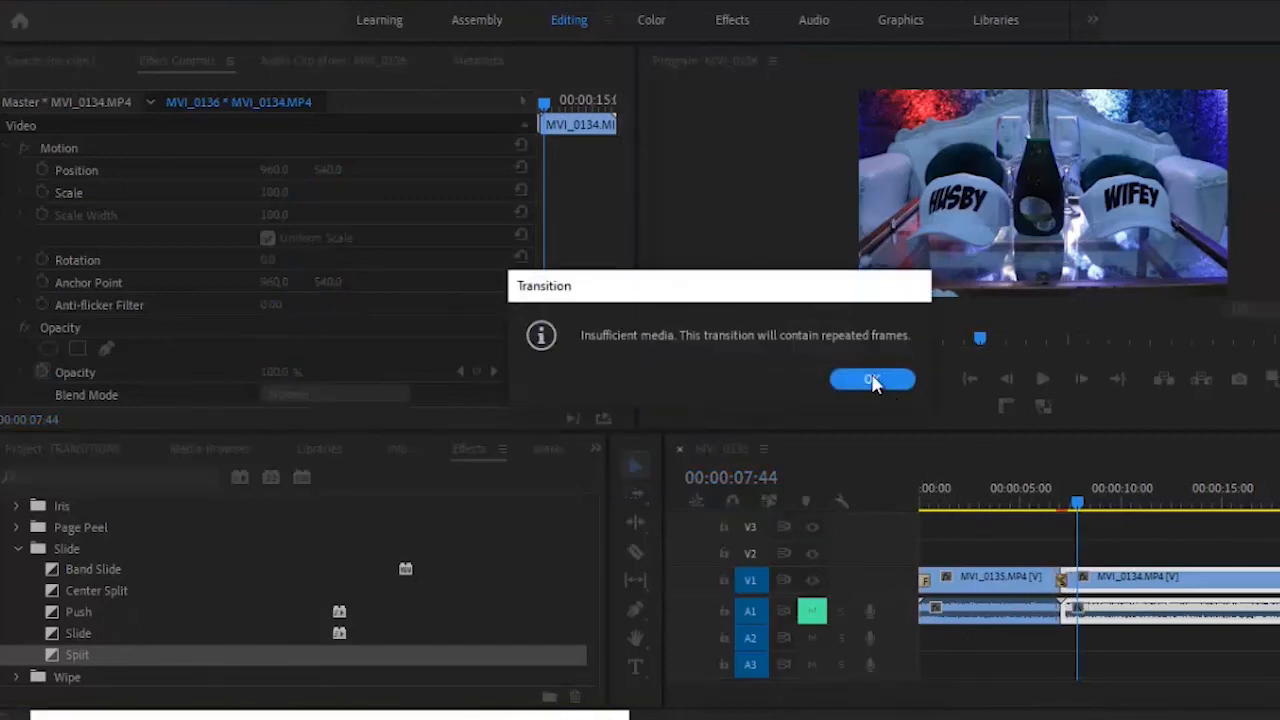
click(873, 380)
click(1047, 495)
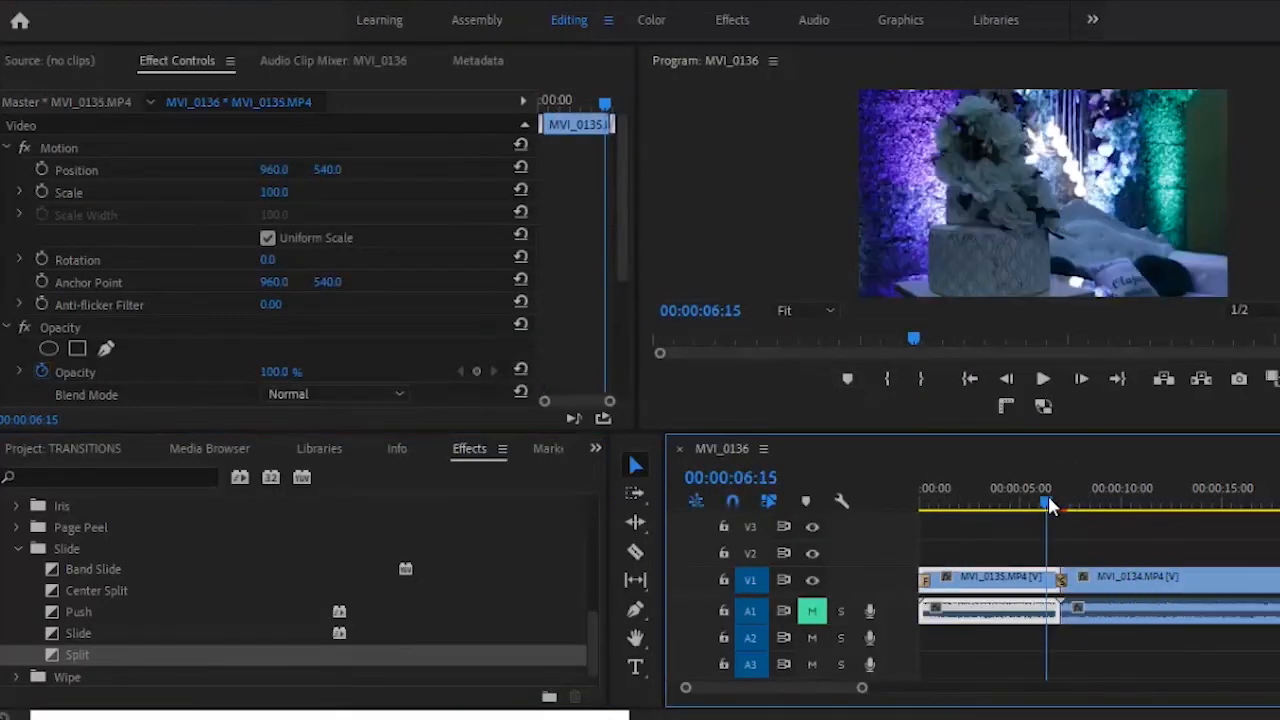
click(1047, 383)
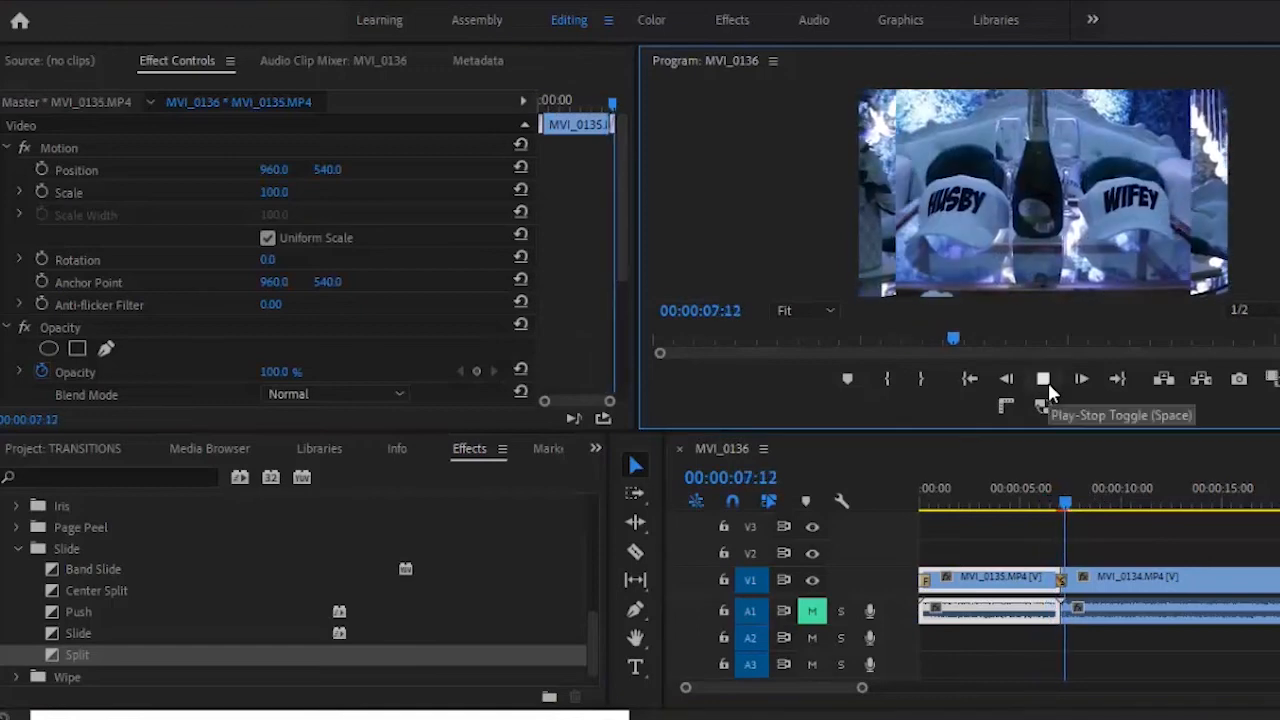
click(1046, 381)
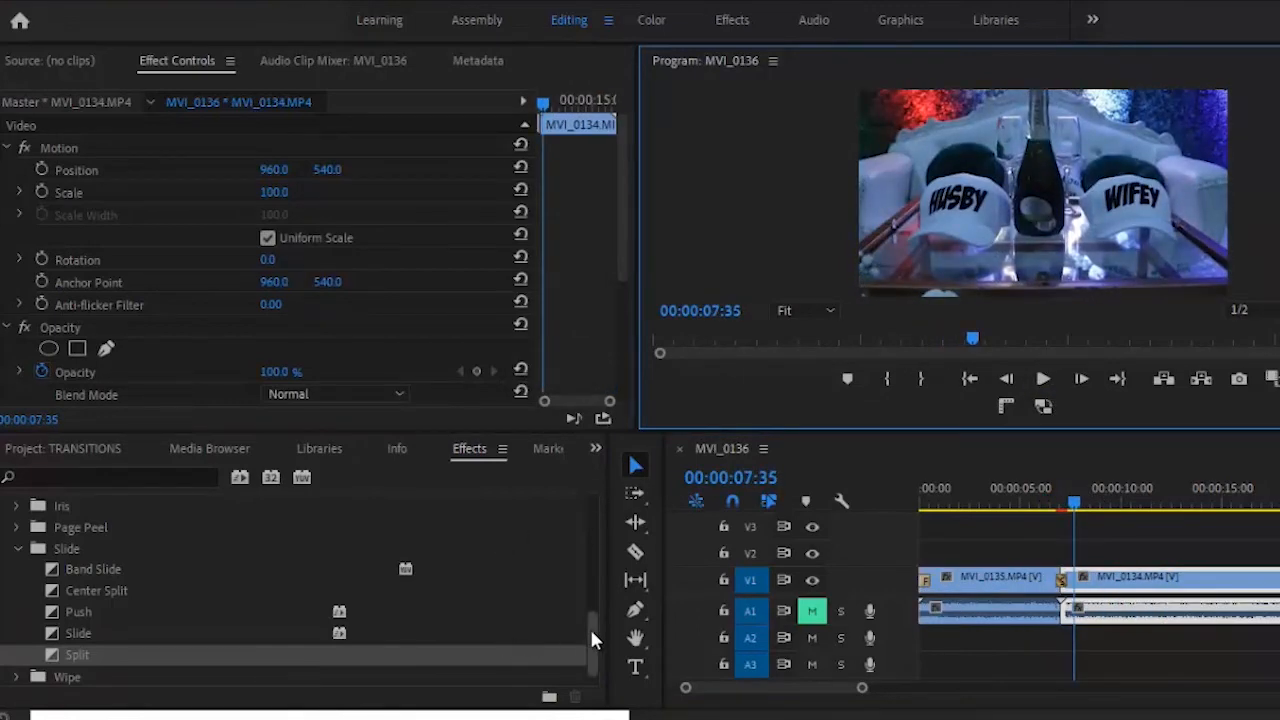
- Replace Split with the Barn Doors wipe from the Wipe folder, accept the warning and preview it
drag(589, 626, 589, 638)
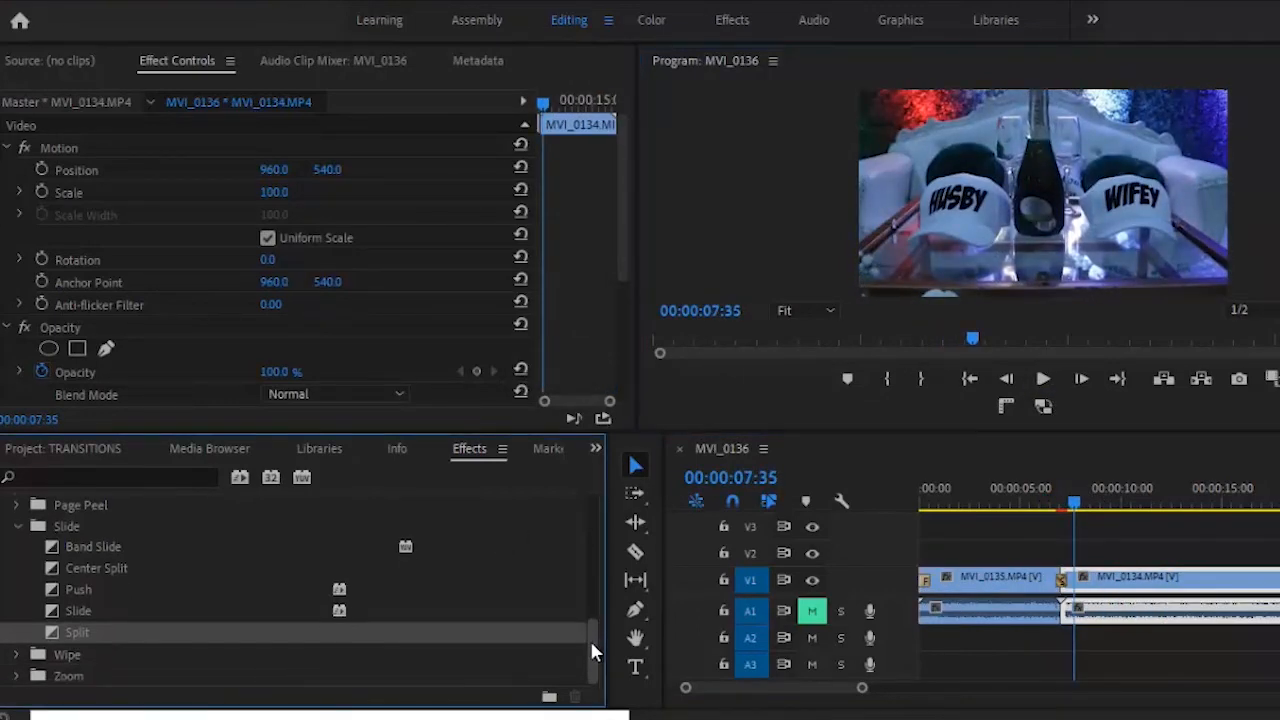
click(17, 526)
click(17, 548)
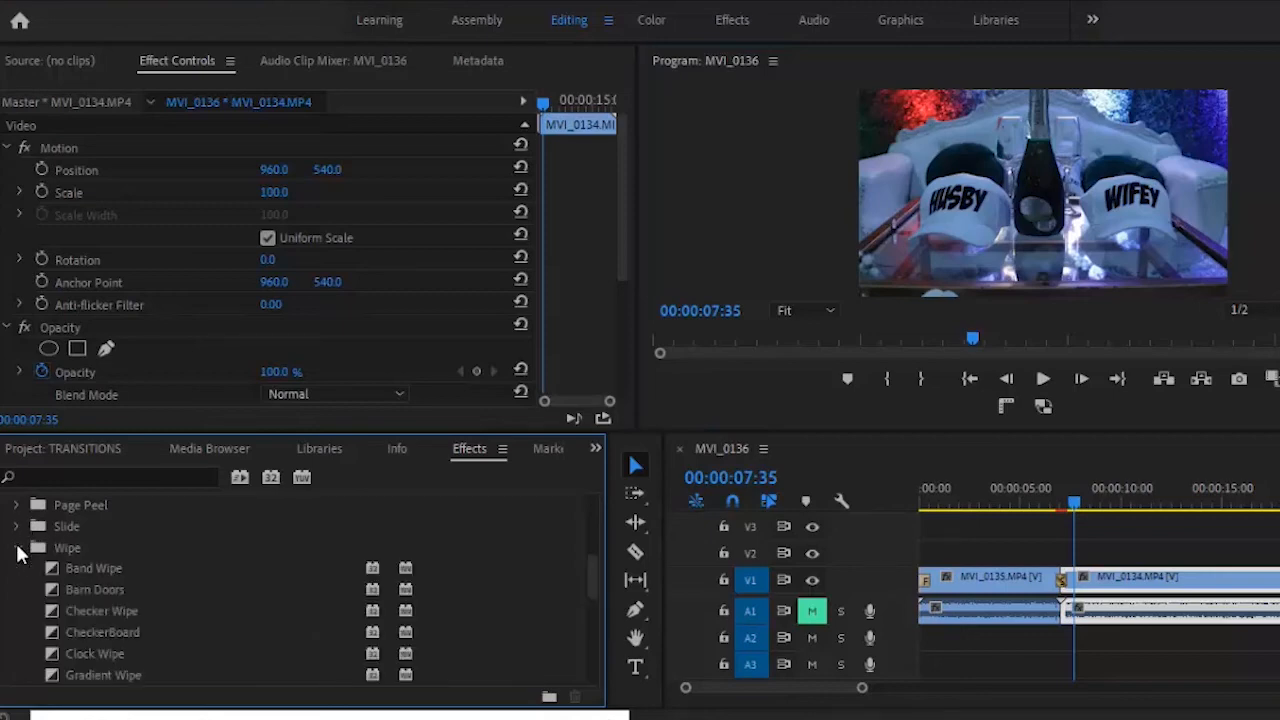
click(107, 586)
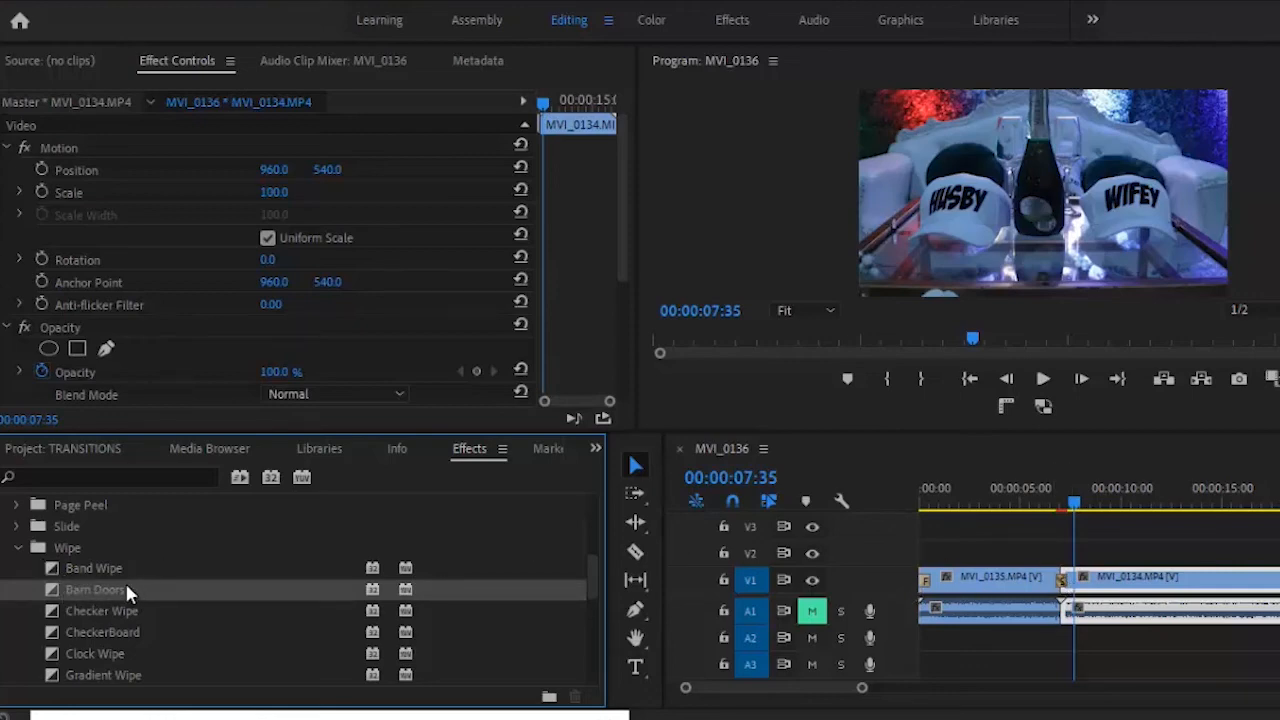
drag(127, 590, 1078, 594)
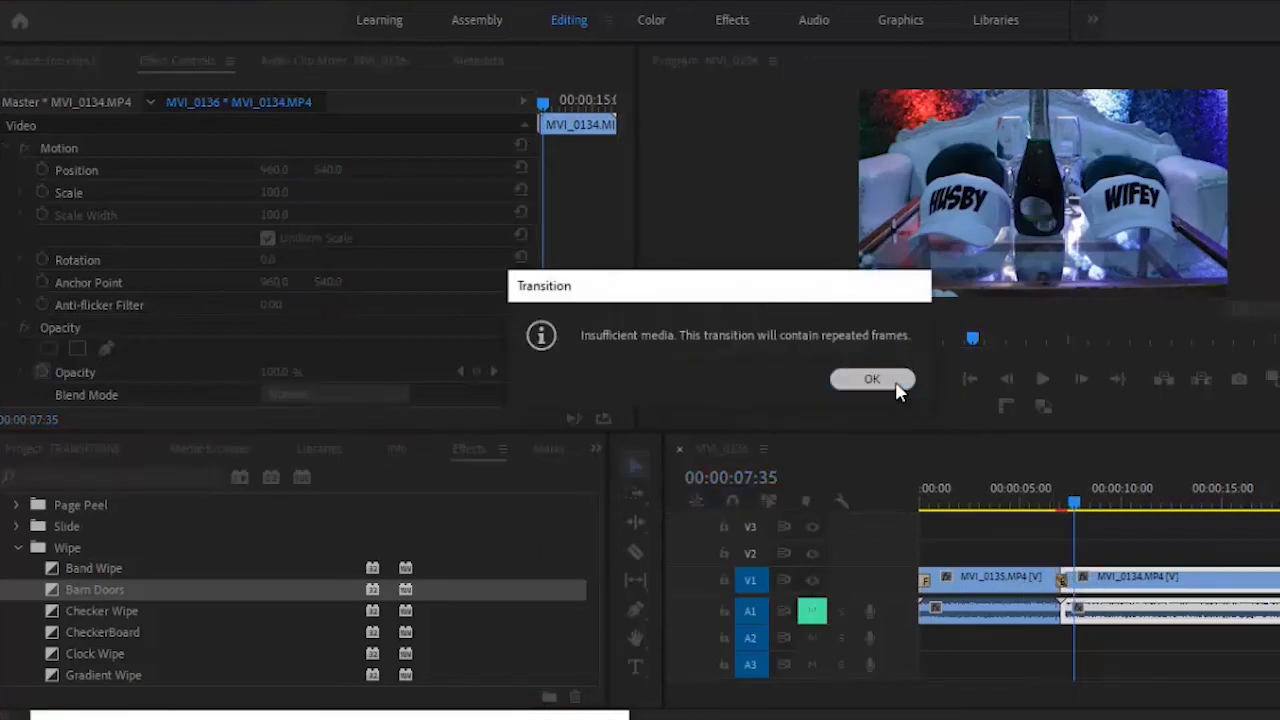
click(893, 386)
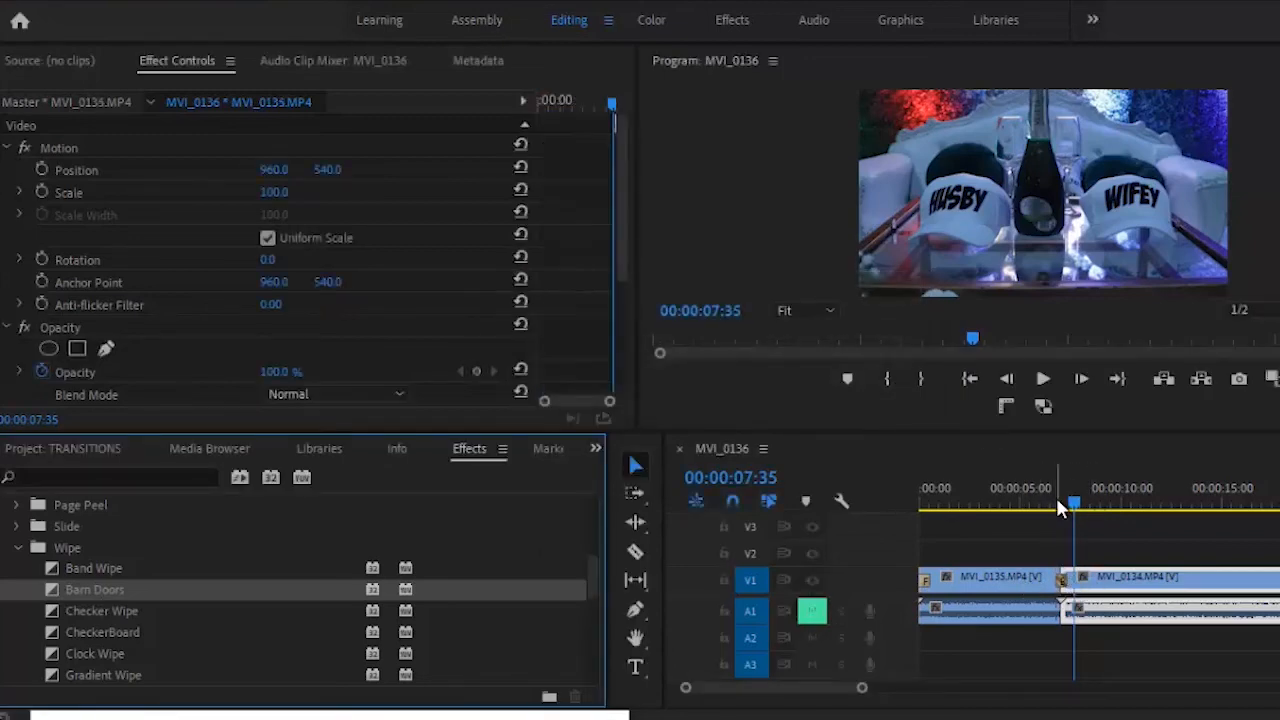
click(1056, 497)
click(1044, 379)
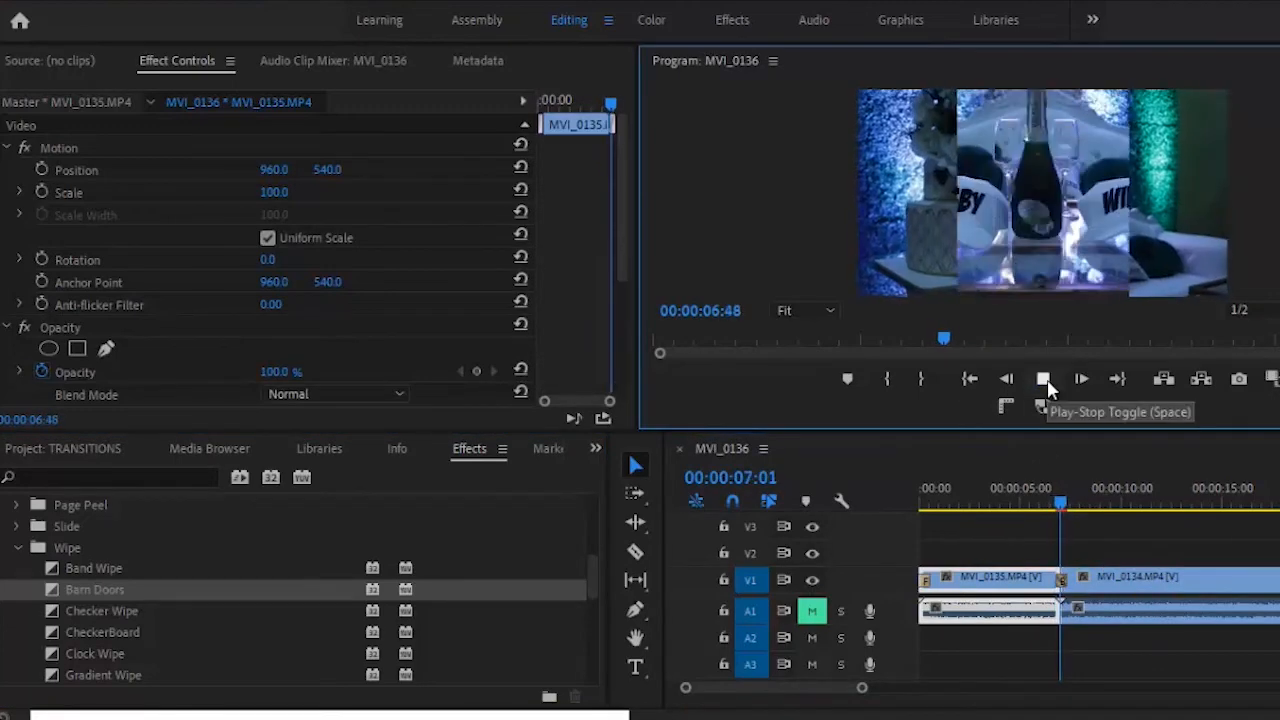
click(1045, 379)
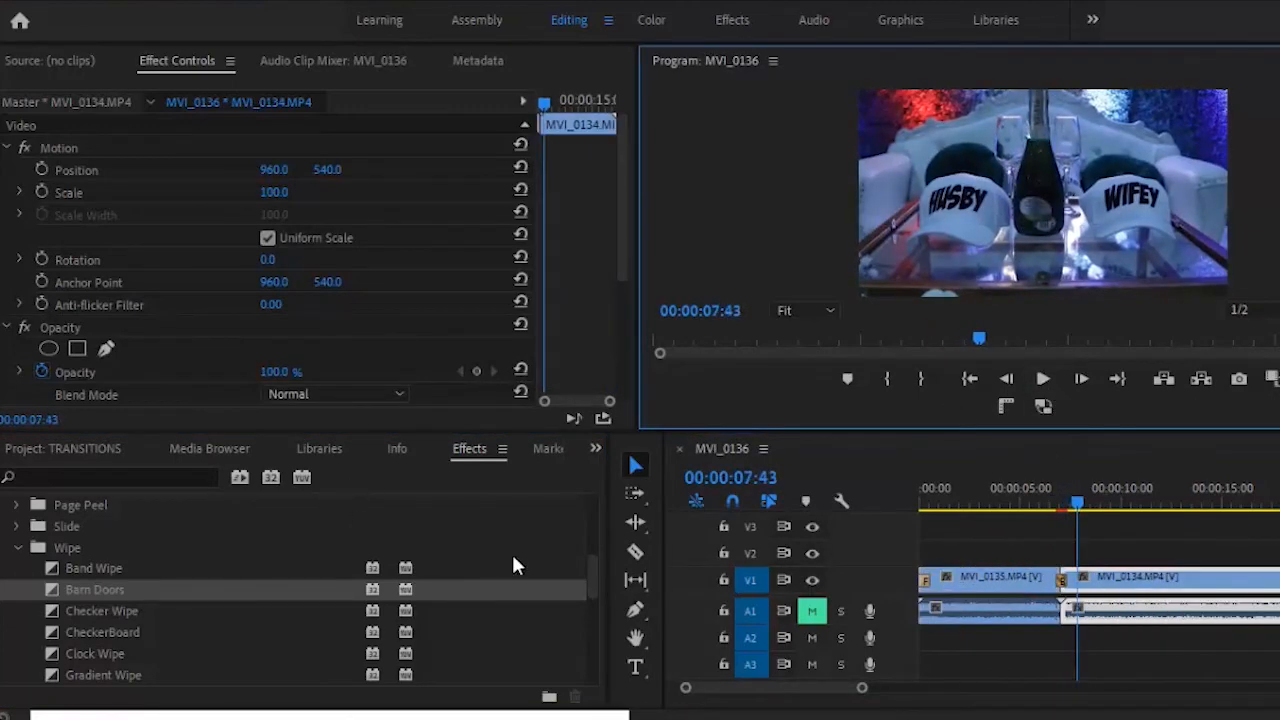
click(16, 550)
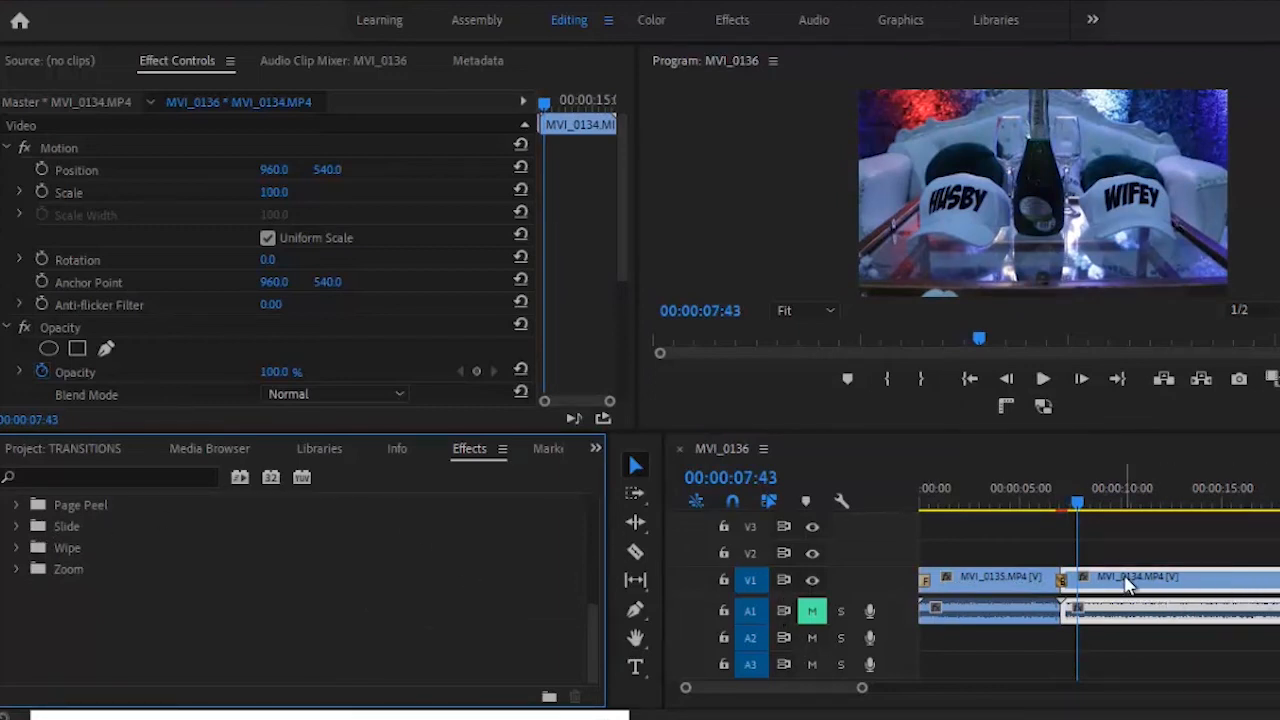
- Scrub the Barn Doors duration in Effect Controls up to 00:00:02:37 and play it through
click(1064, 582)
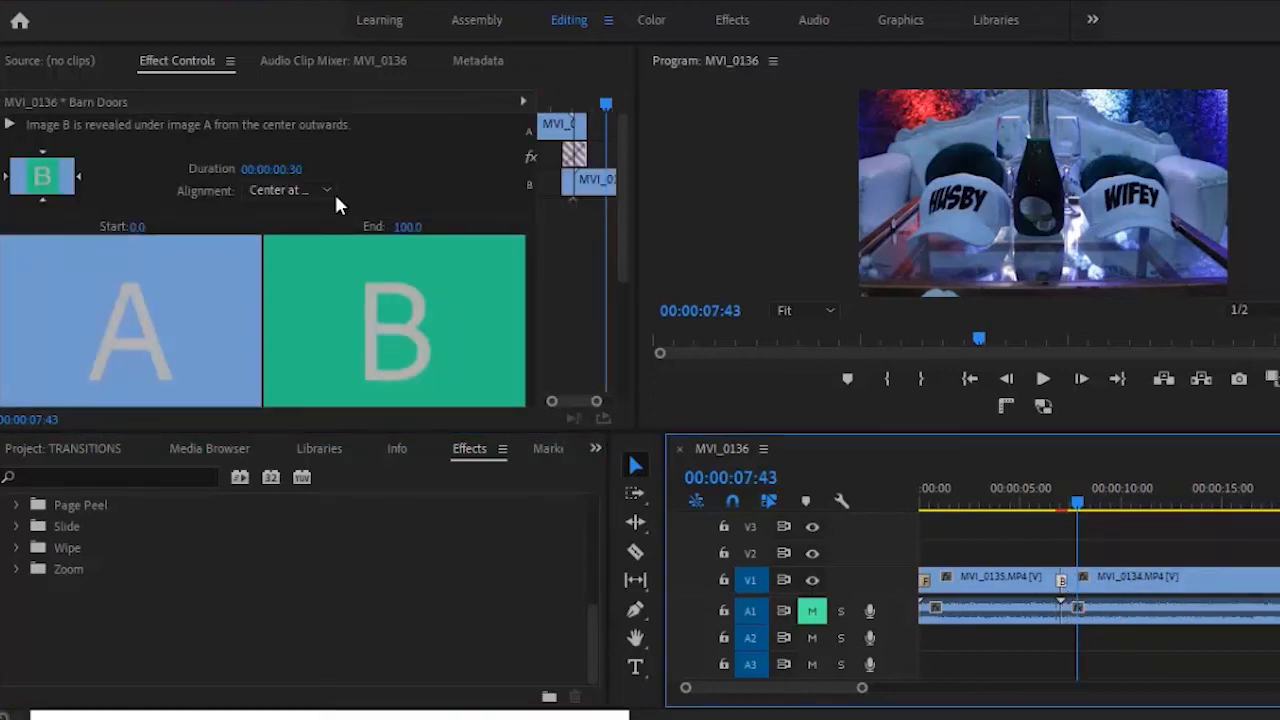
drag(293, 168, 297, 109)
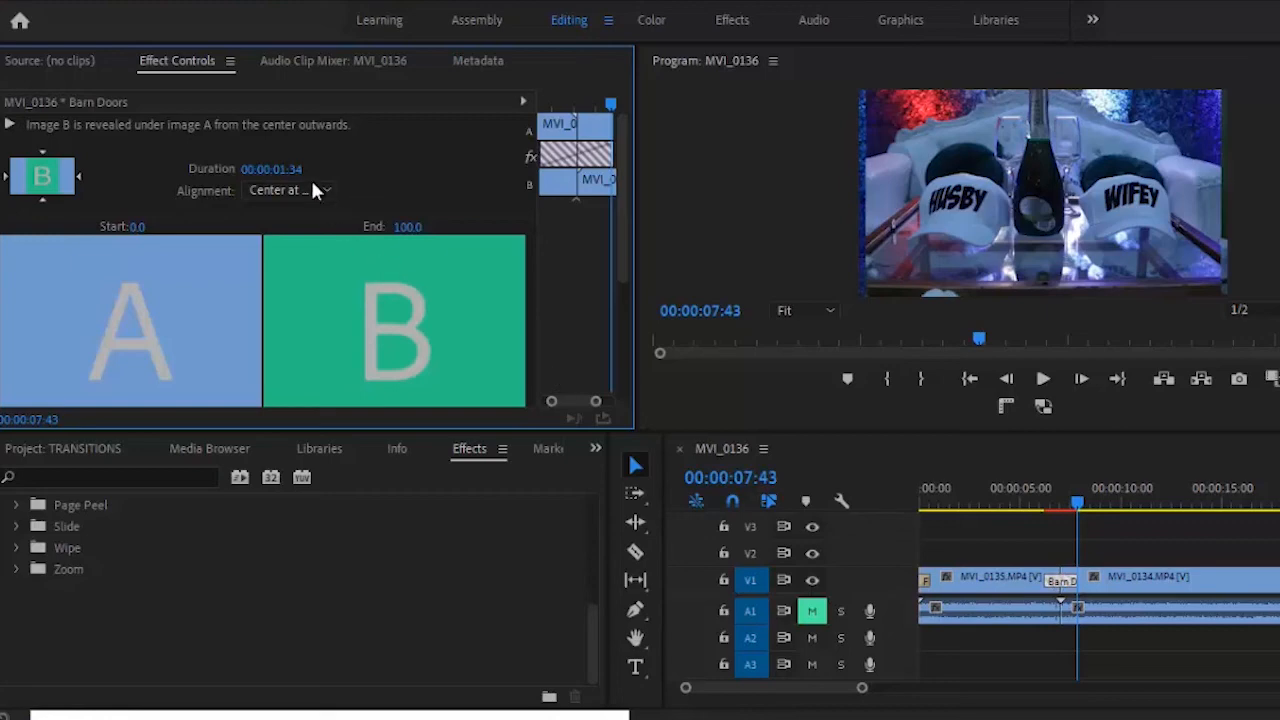
drag(286, 166, 287, 113)
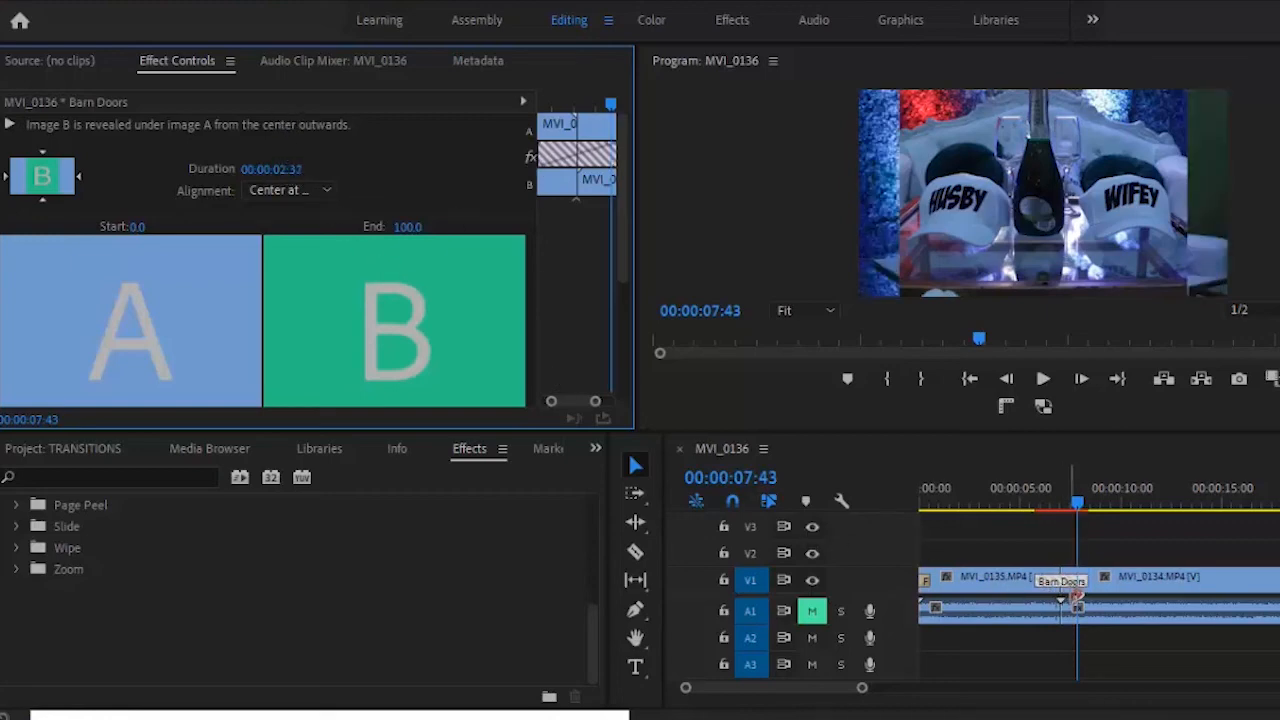
click(1016, 502)
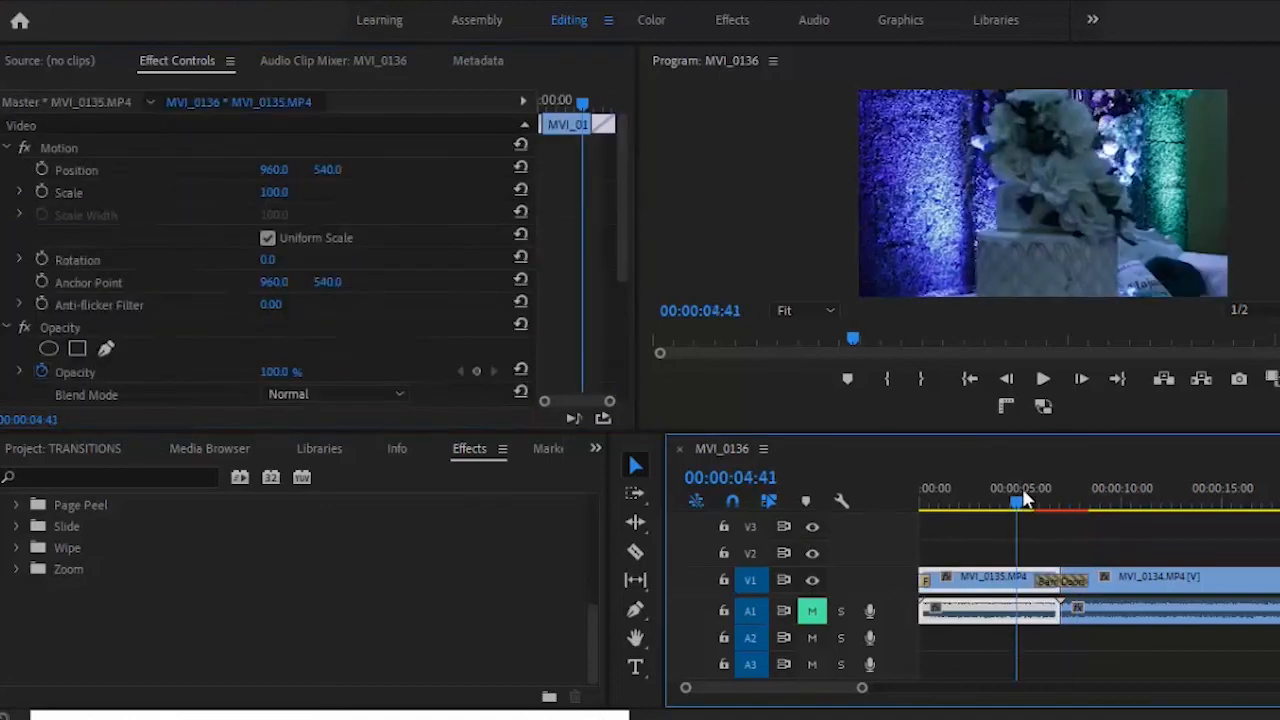
click(1042, 382)
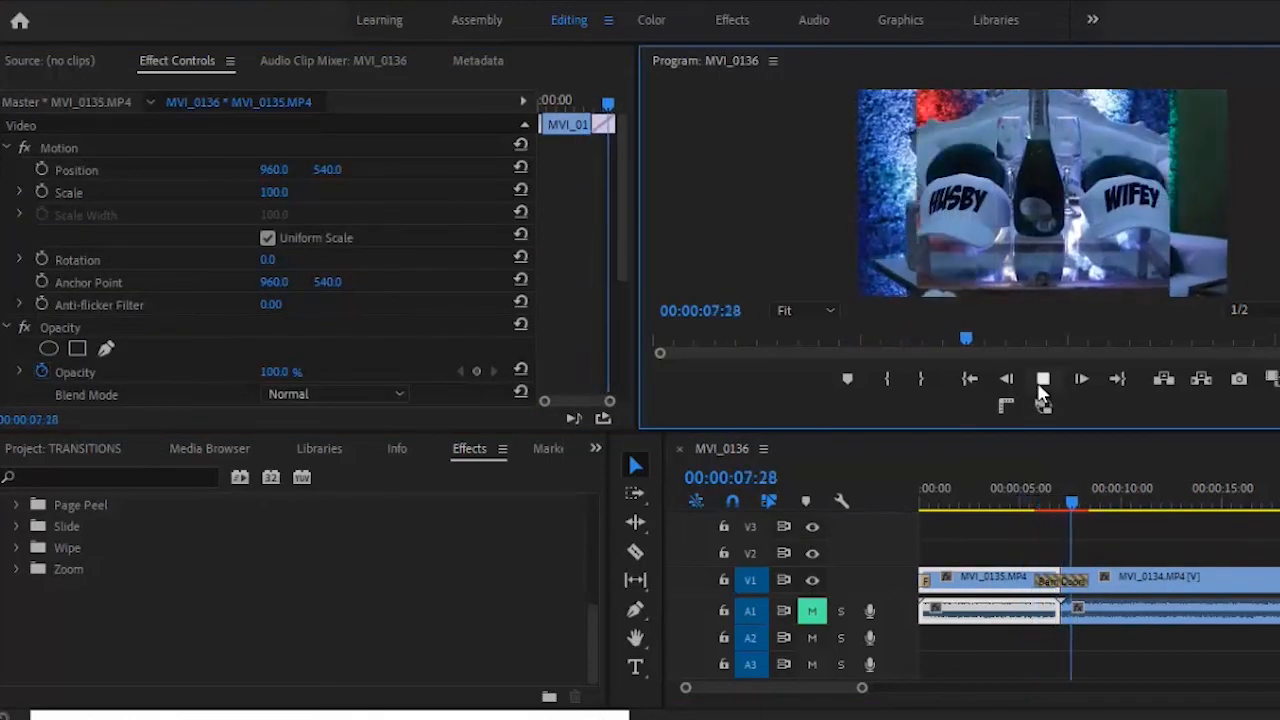
click(1040, 386)
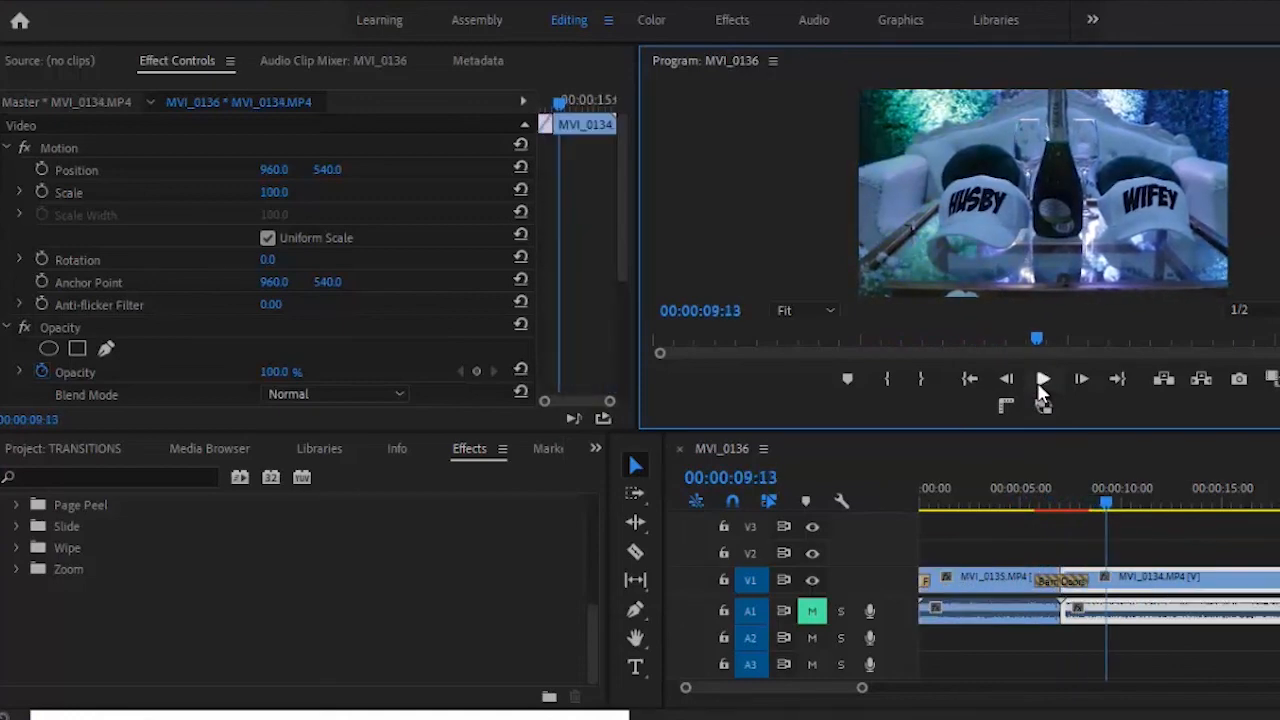
click(1064, 591)
- Use Set Transition Duration to change the Barn Doors wipe to 00:00:00:37
right_click(1062, 590)
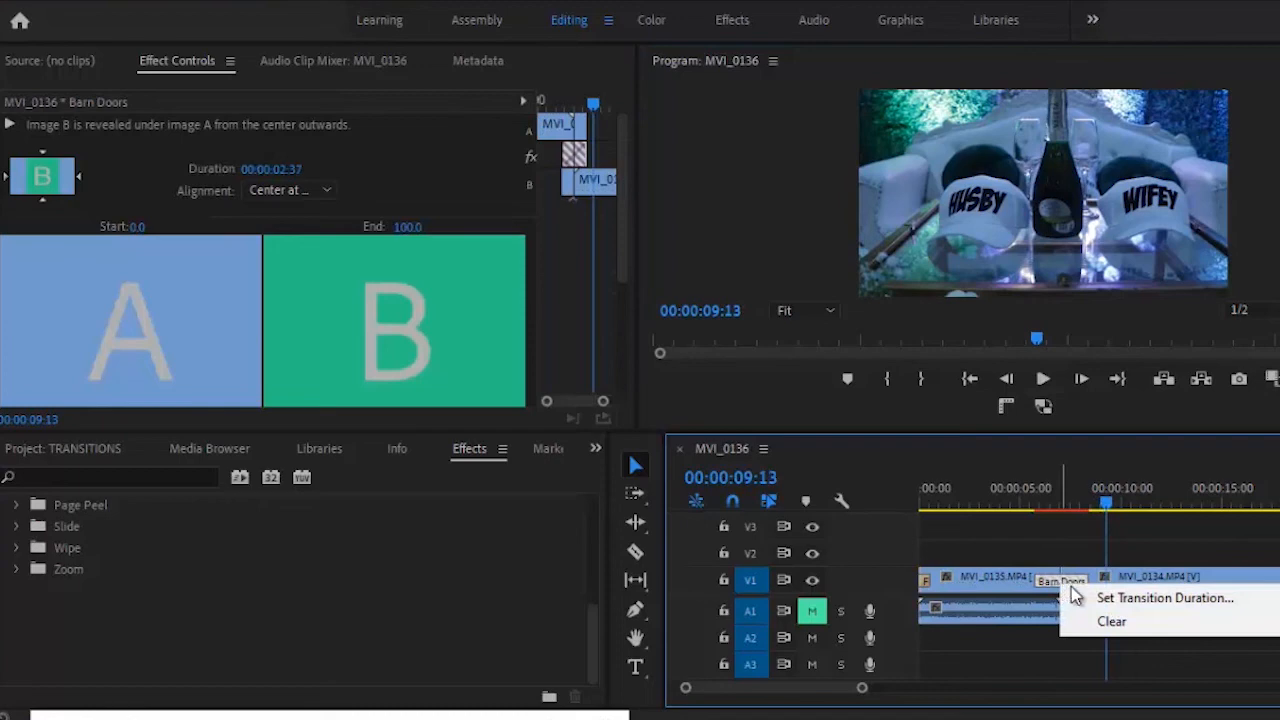
click(1126, 599)
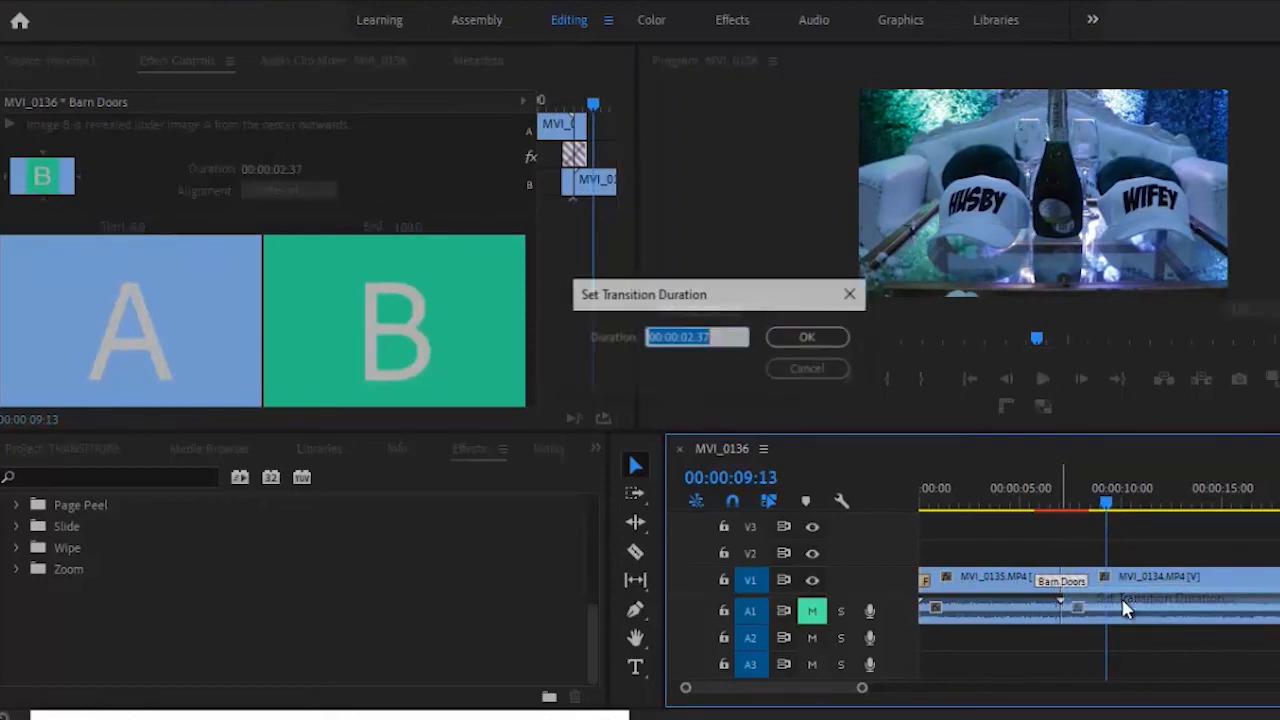
click(688, 337)
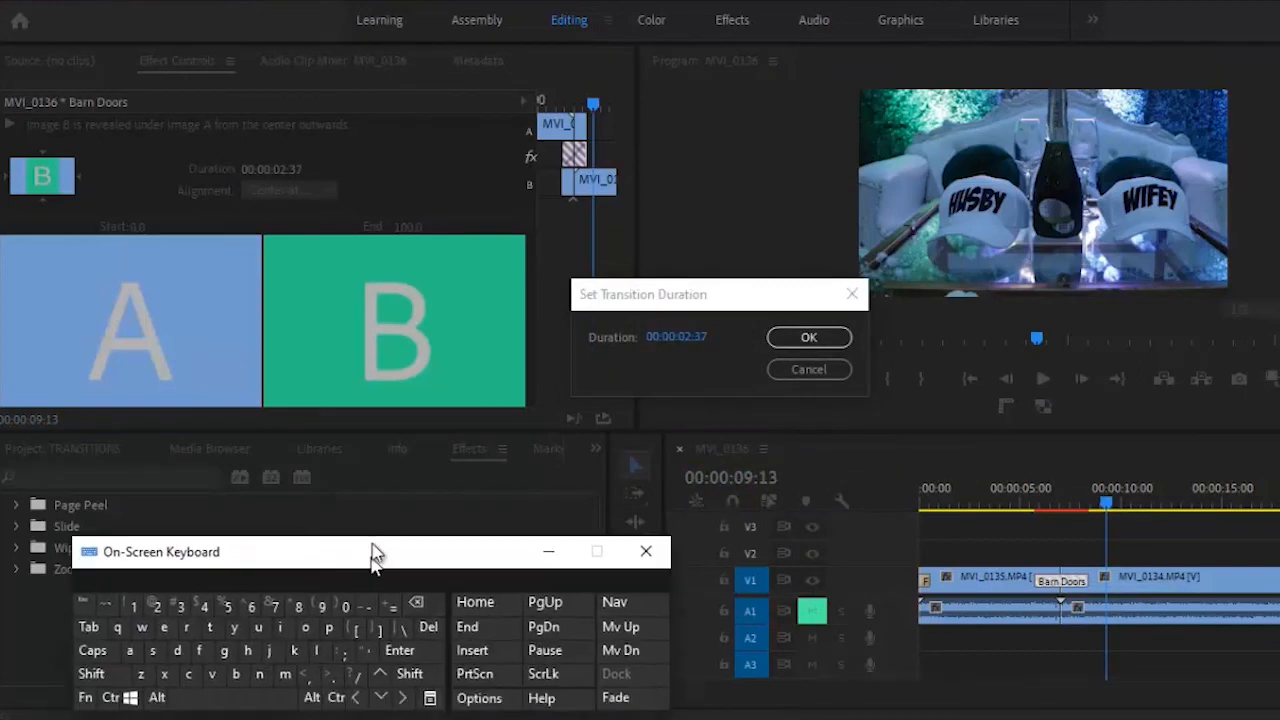
click(692, 339)
click(693, 340)
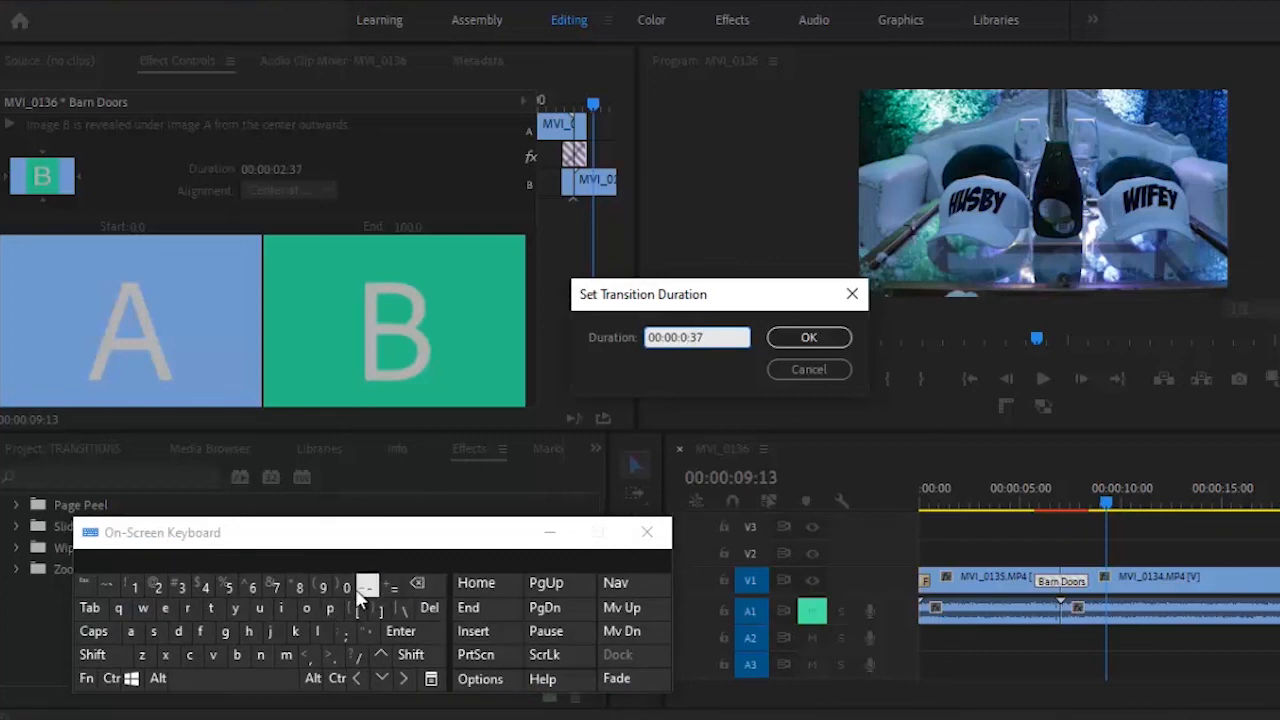
click(806, 341)
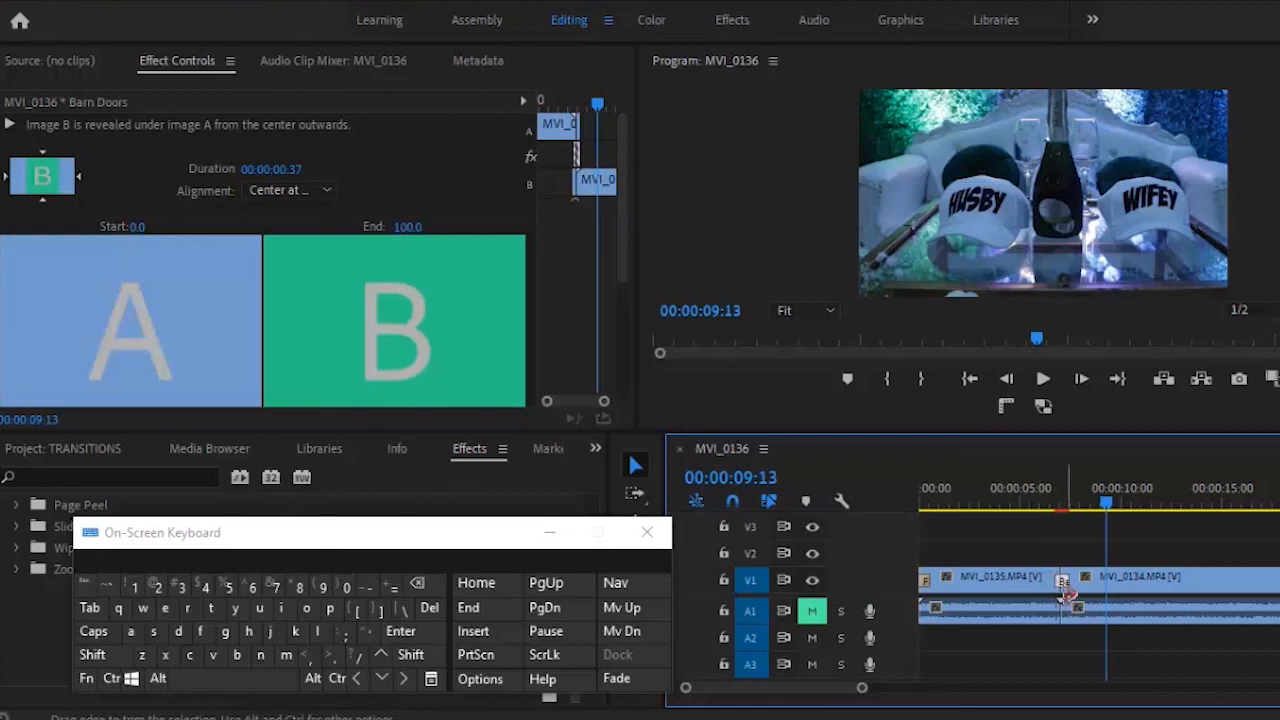
click(1041, 497)
- Play back the shortened Barn Doors wipe, rewind to just before the cut, and replay it
click(1049, 380)
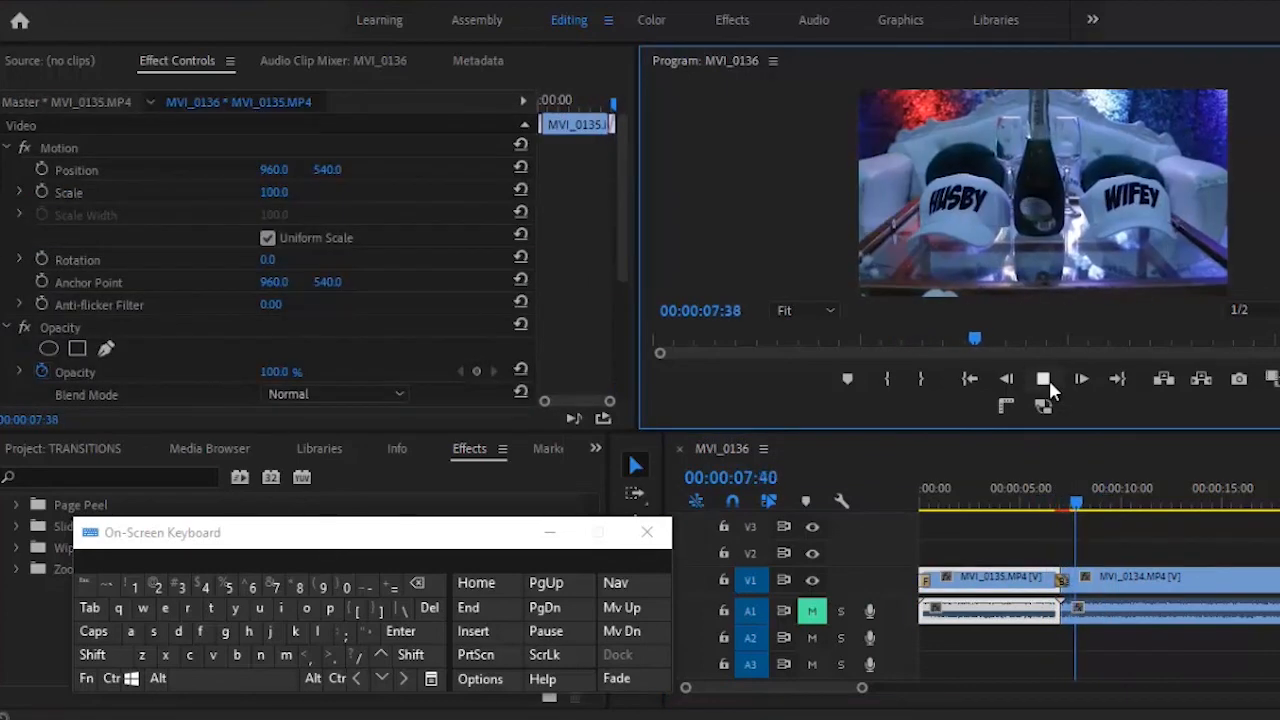
click(1049, 380)
click(1066, 498)
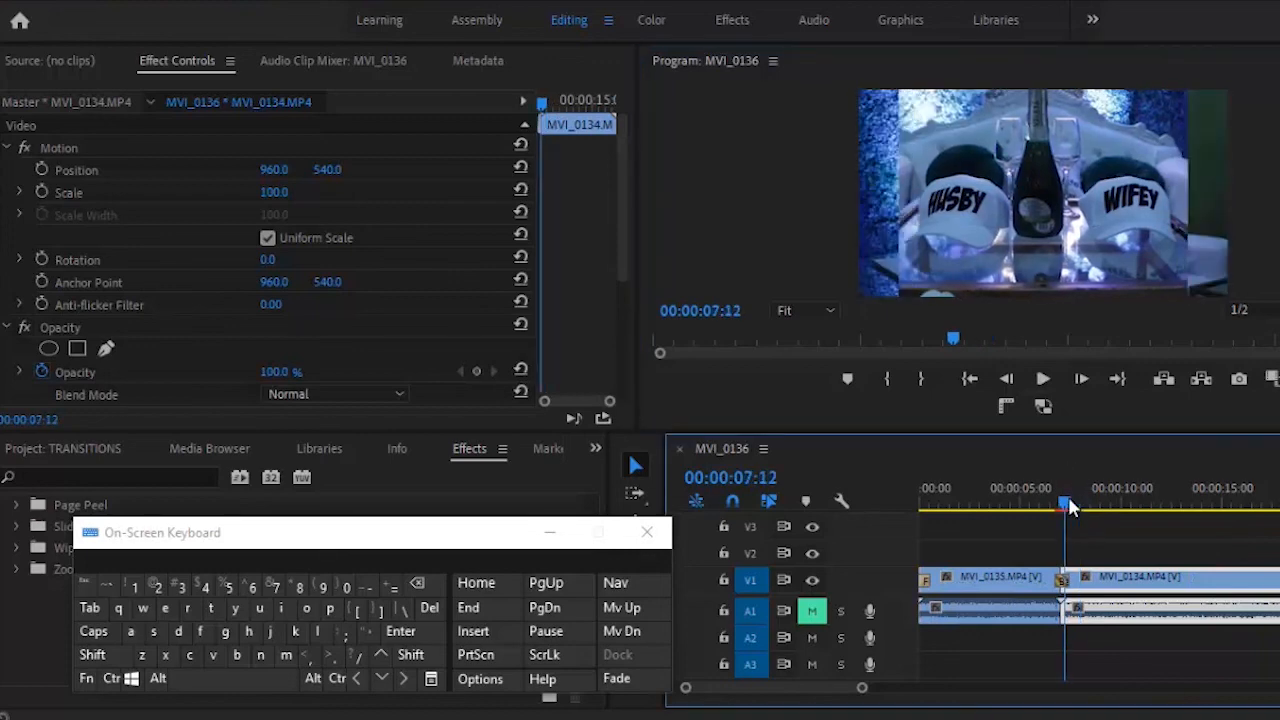
click(1043, 380)
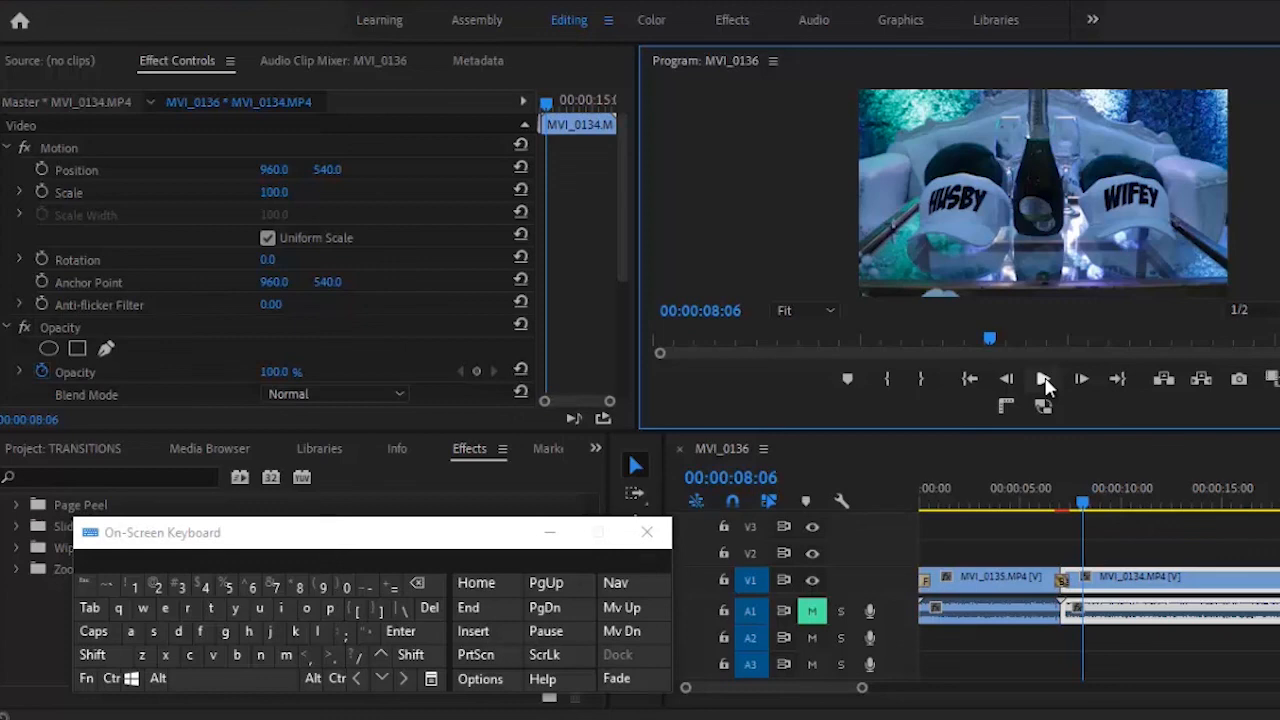
- Zoom the timeline out to show more of the clips
drag(432, 548, 283, 703)
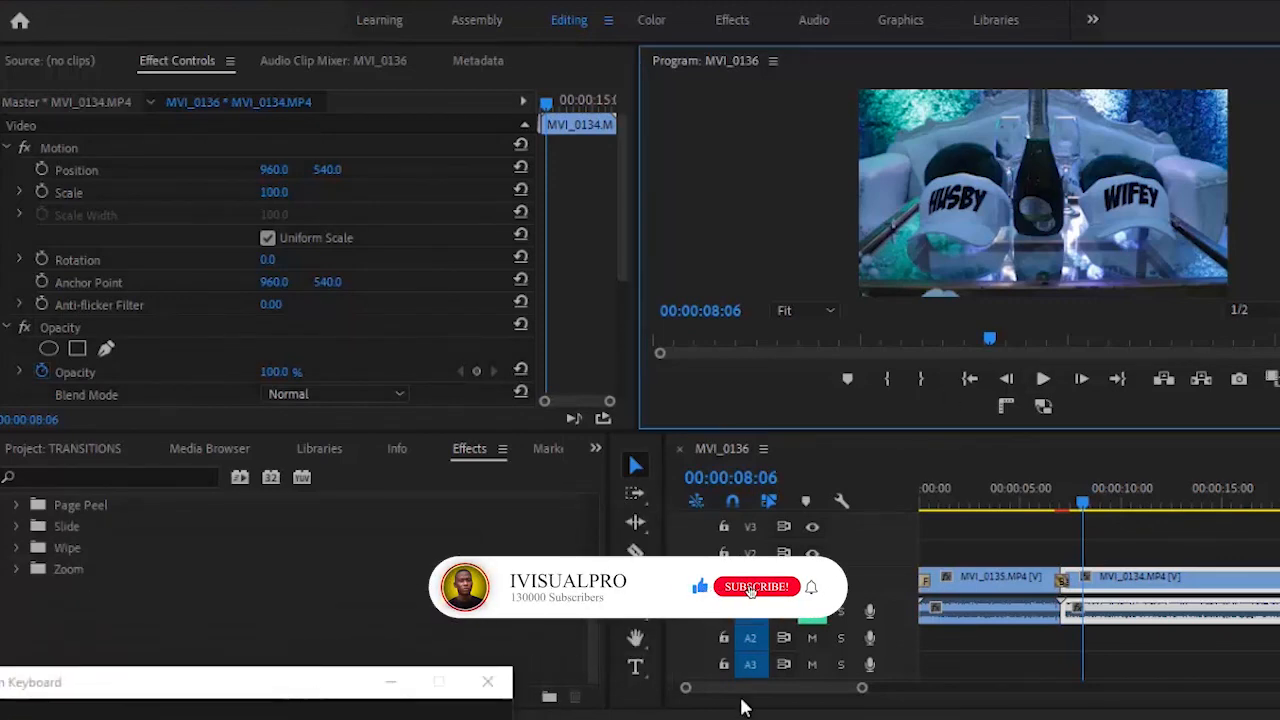
click(876, 693)
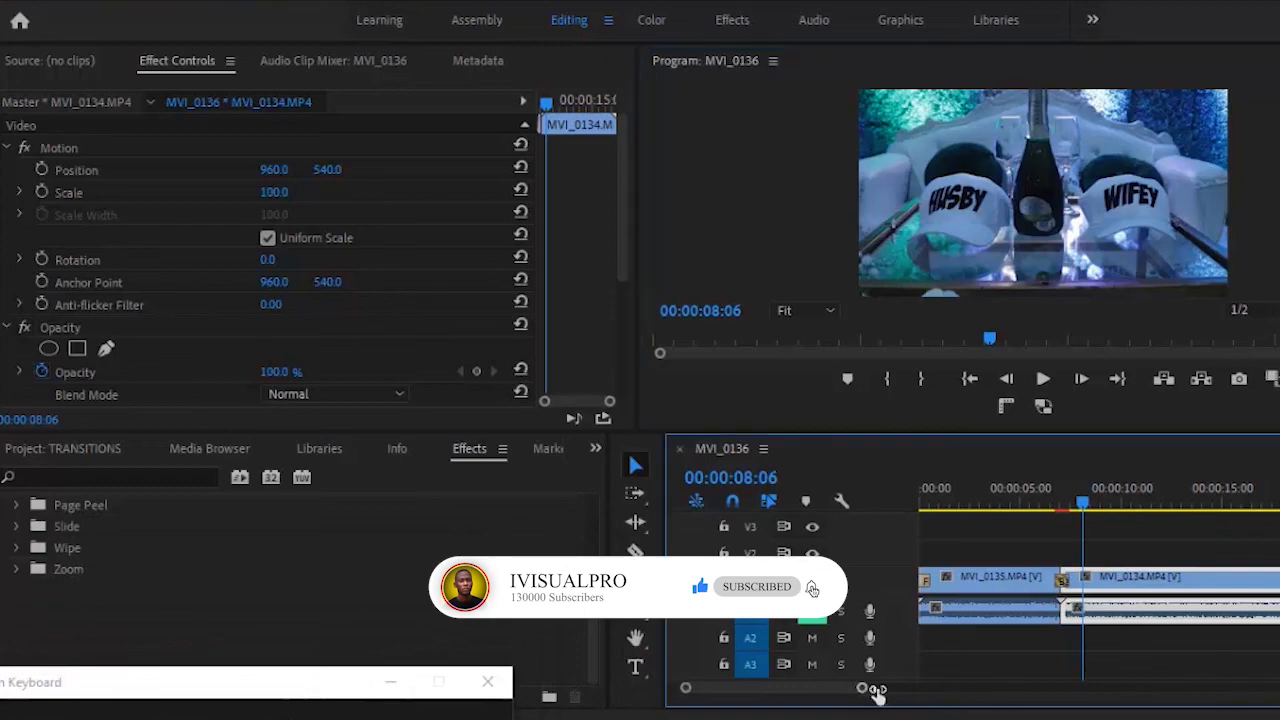
drag(876, 693, 1090, 690)
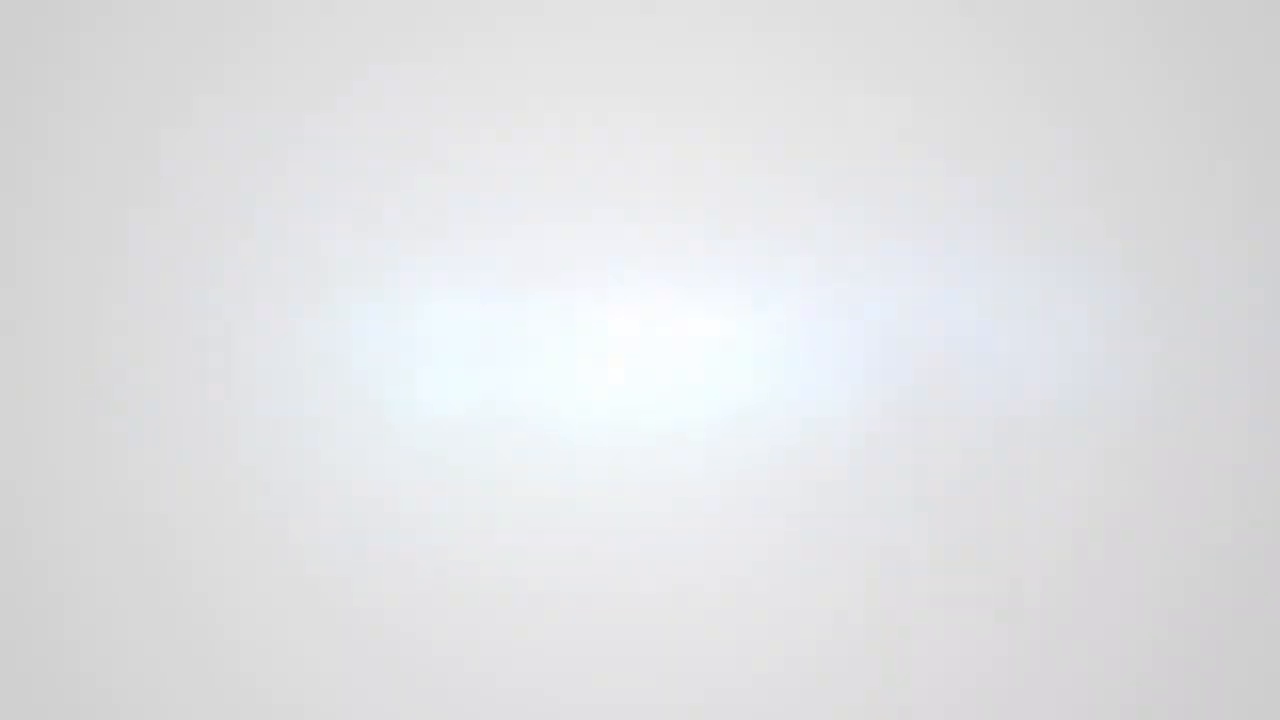